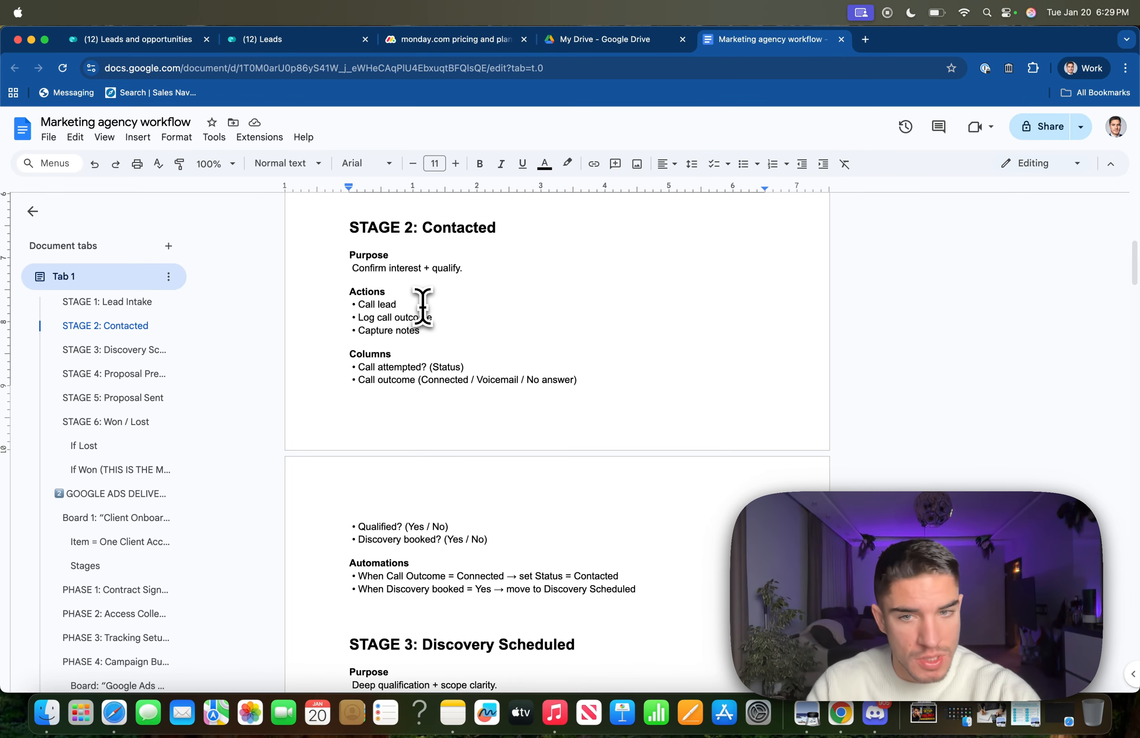
# Scroll the plan back to STAGE 1: Lead Intake and switch to the monday CRM tab.
pyautogui.scroll(10, 424, 310)
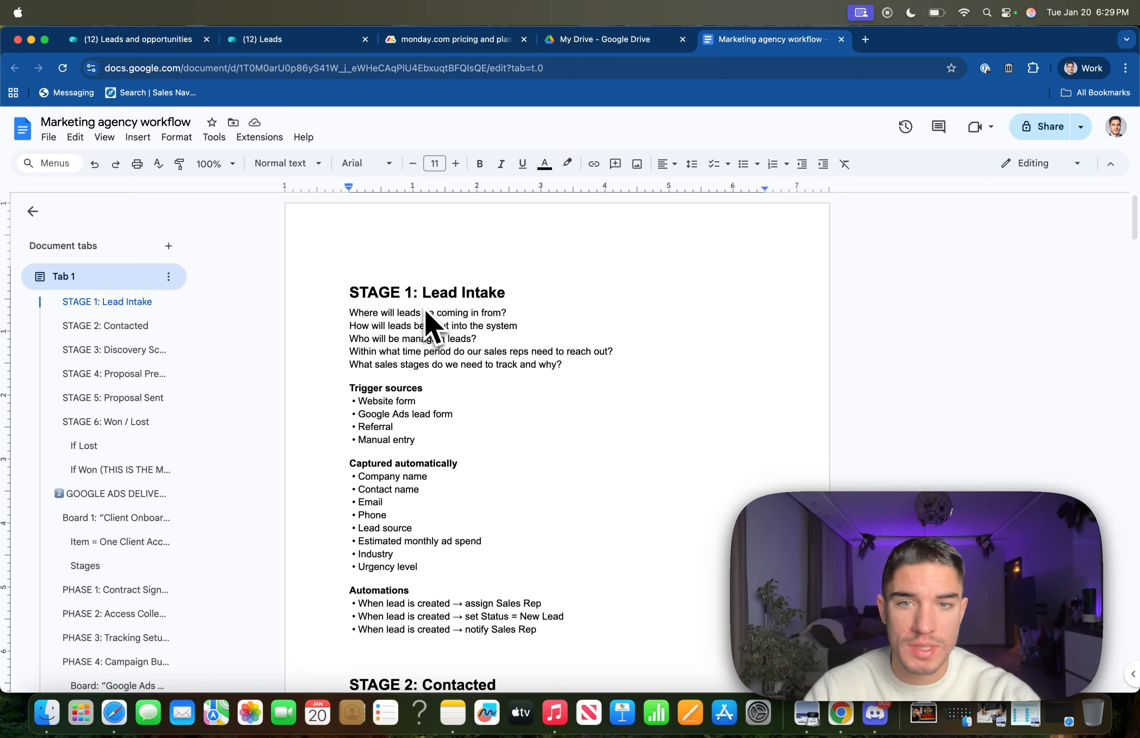
pyautogui.press('super+1')
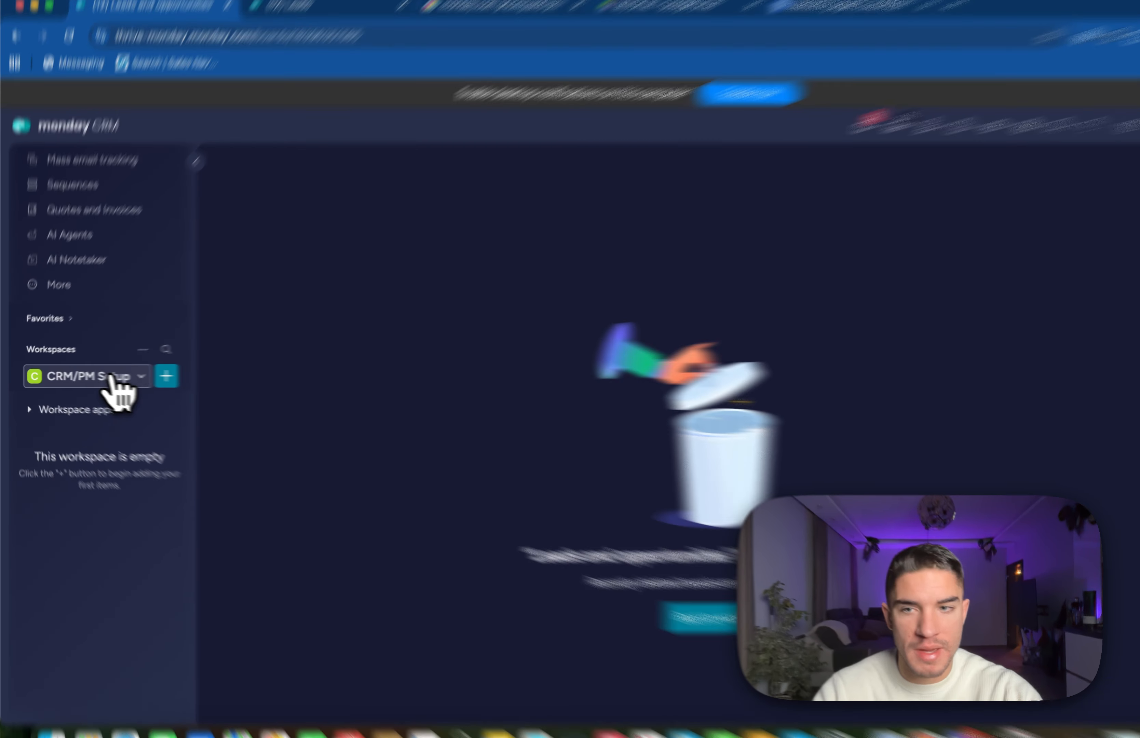
pyautogui.click(99, 376)
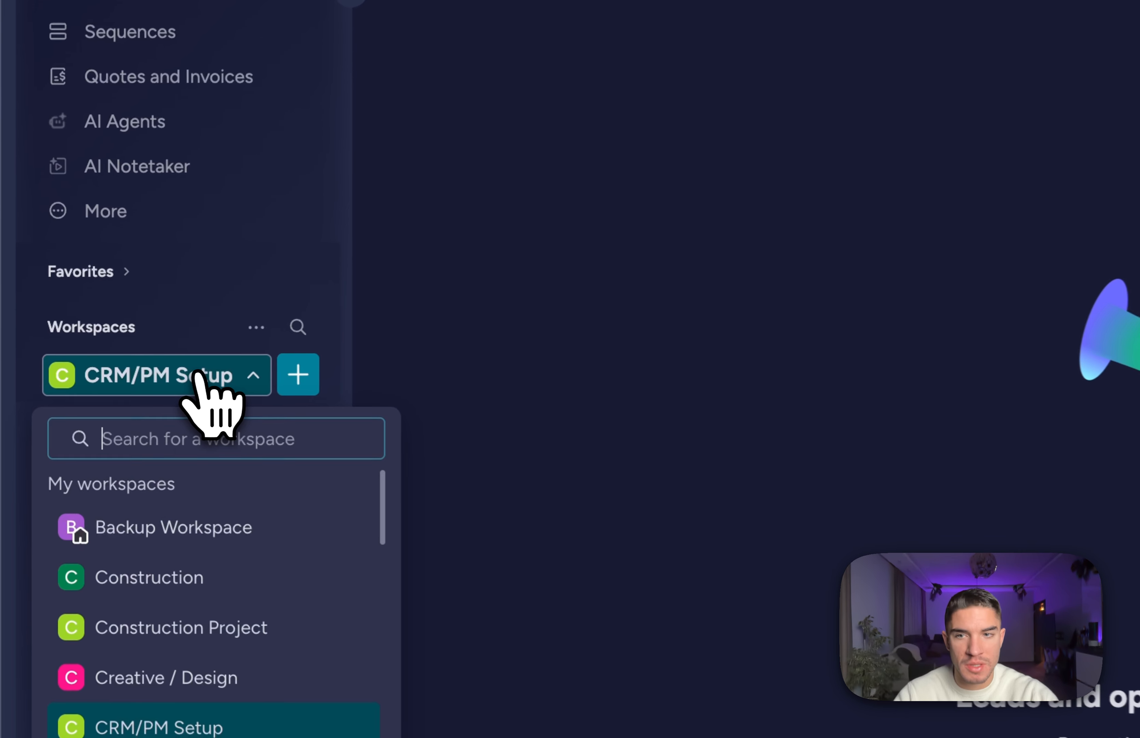
pyautogui.click(199, 377)
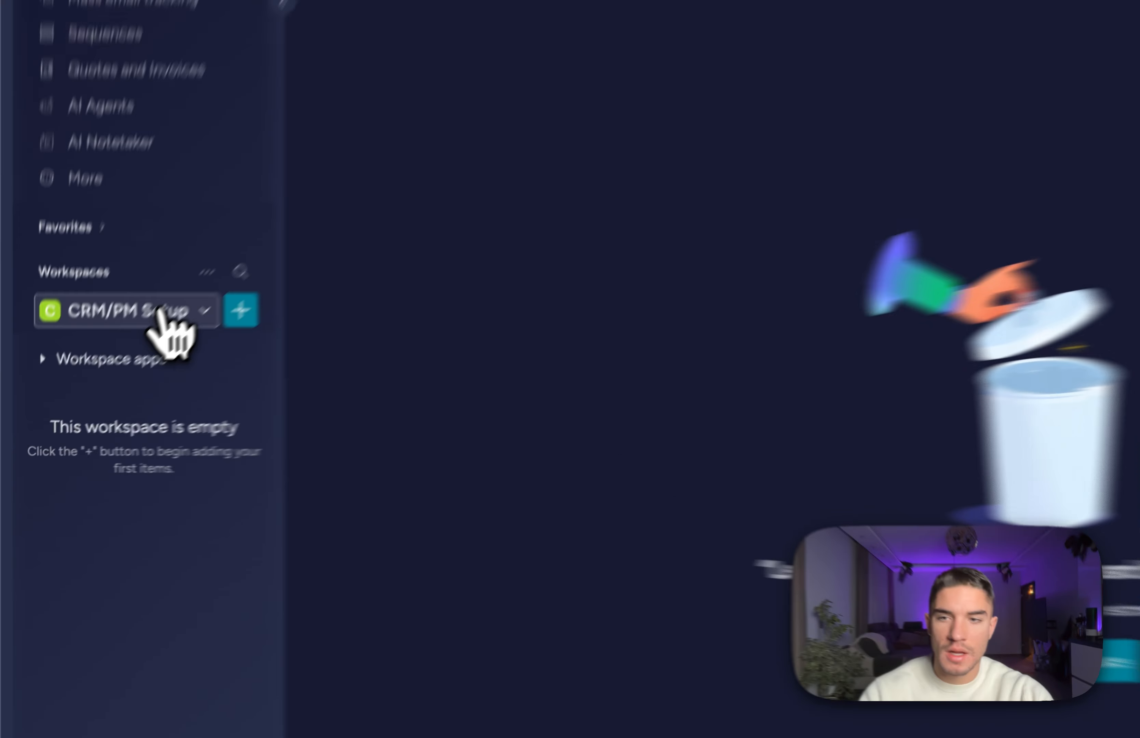
pyautogui.click(101, 377)
pyautogui.scroll(-3, 108, 477)
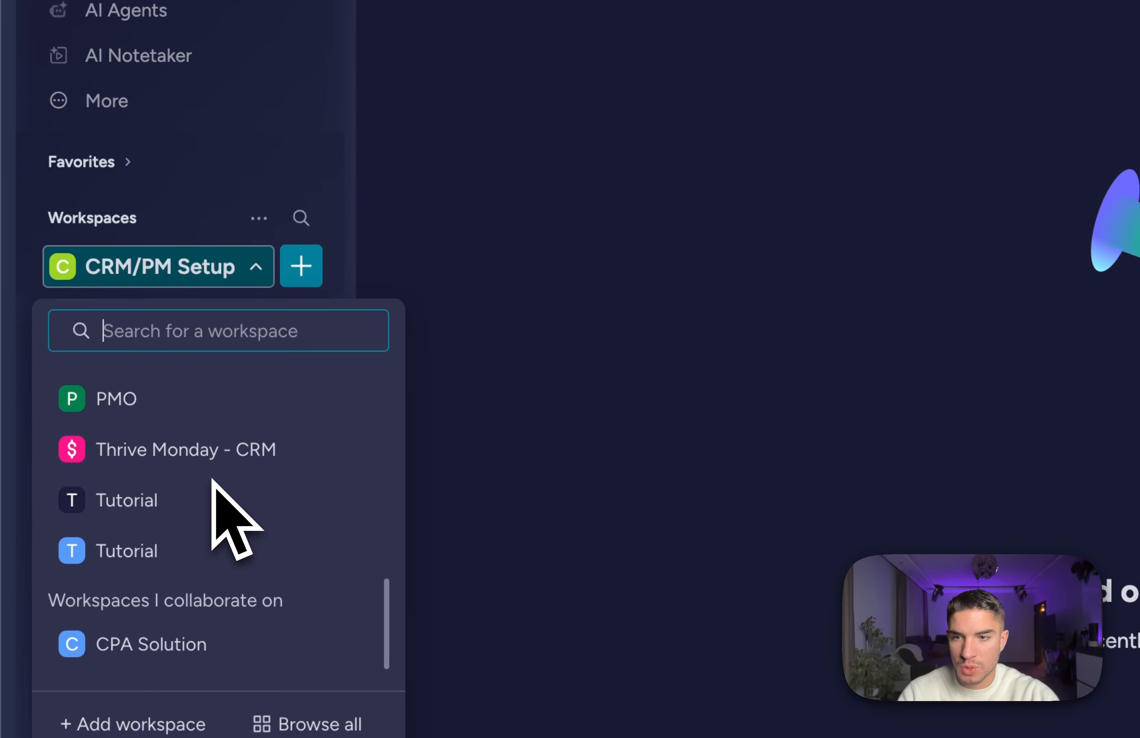
pyautogui.scroll(3, 212, 480)
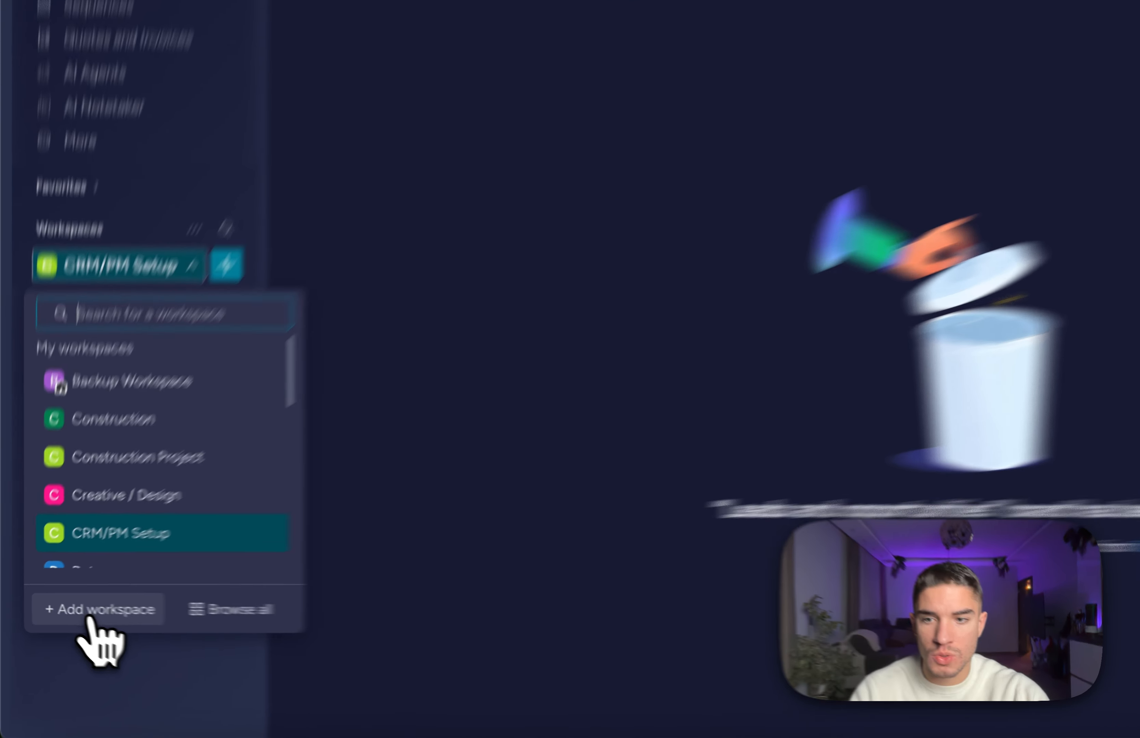
pyautogui.click(67, 605)
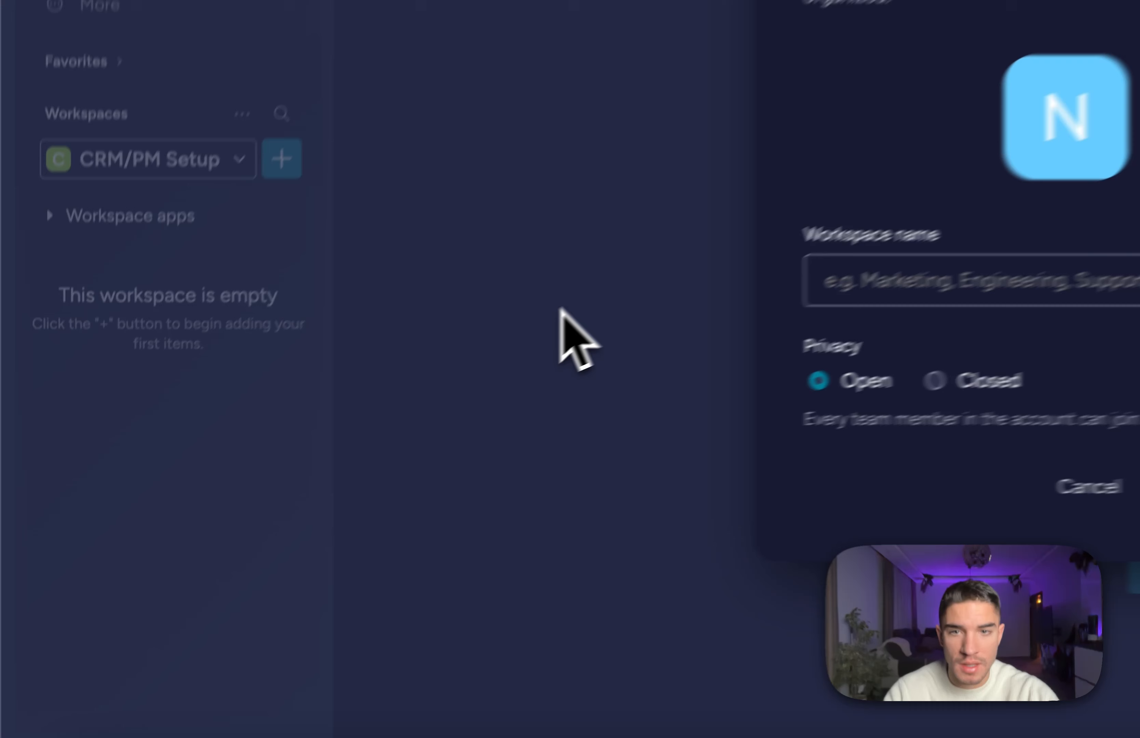
pyautogui.click(300, 458)
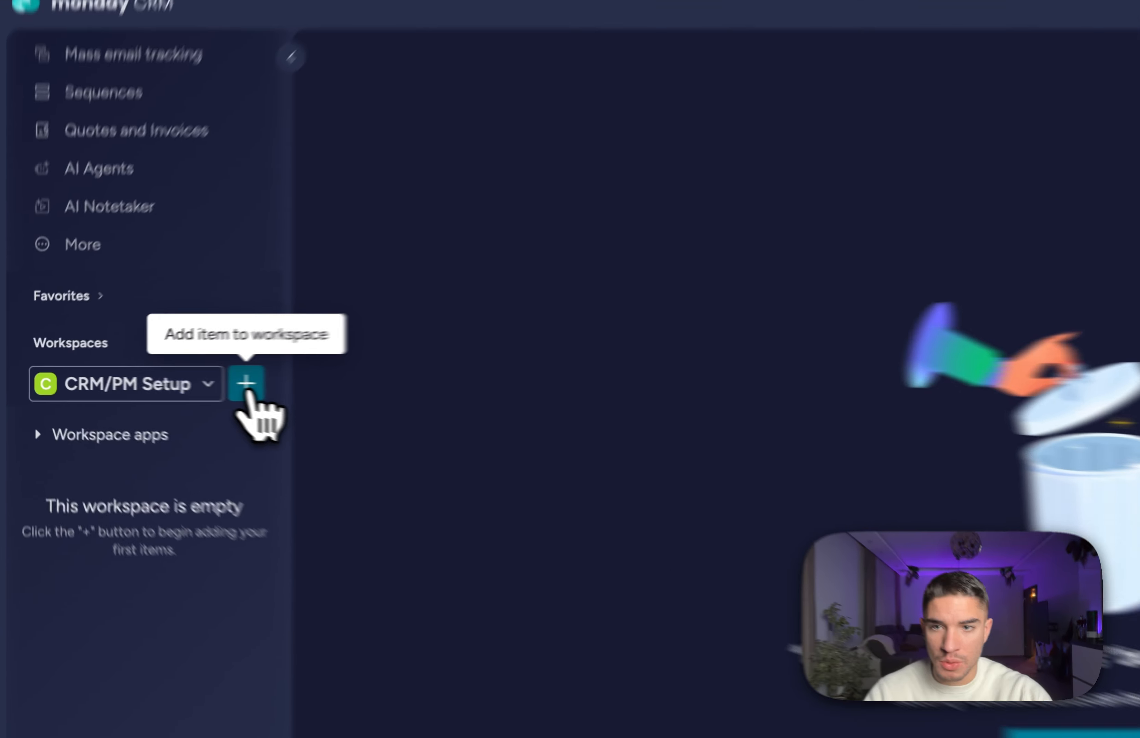
# Create a main board named 'Leads and opportunities' after checking the workflow plan document.
pyautogui.click(150, 376)
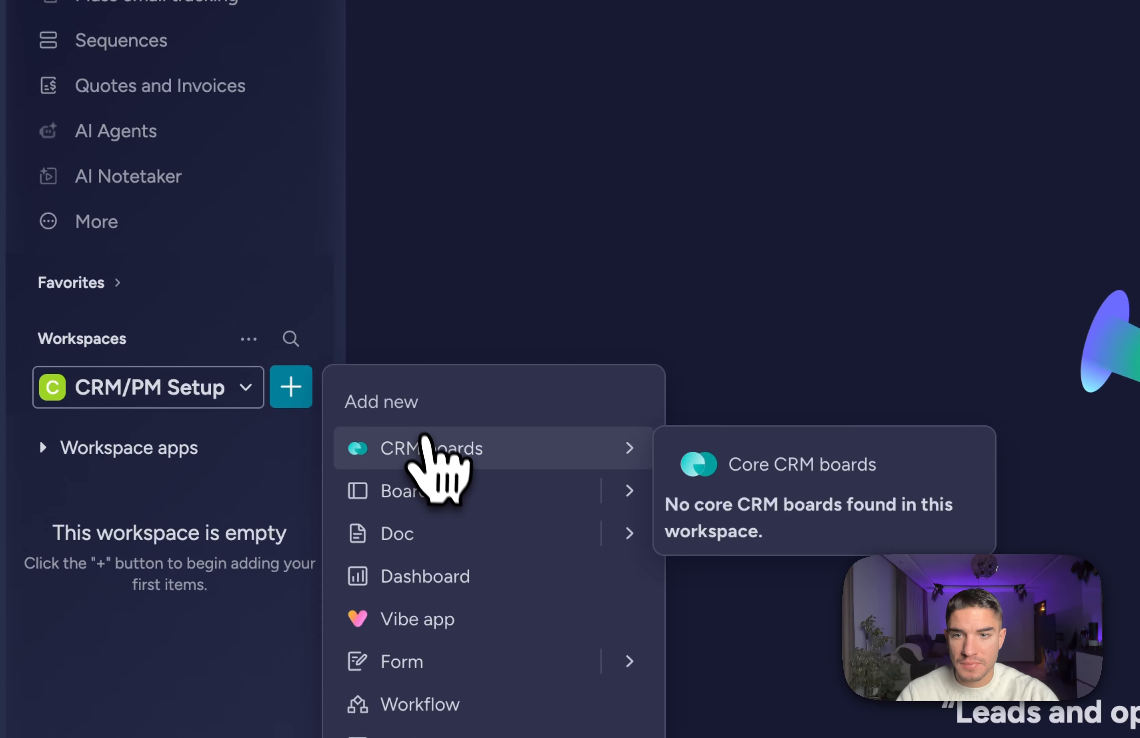
pyautogui.click(412, 492)
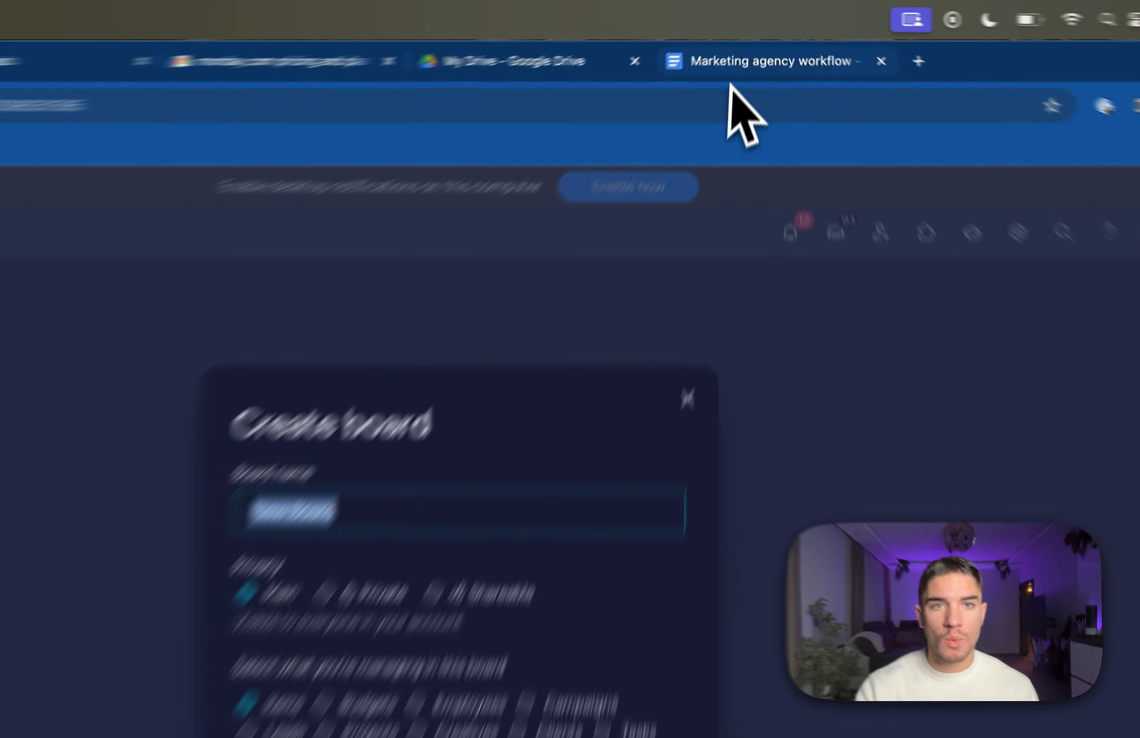
pyautogui.click(766, 40)
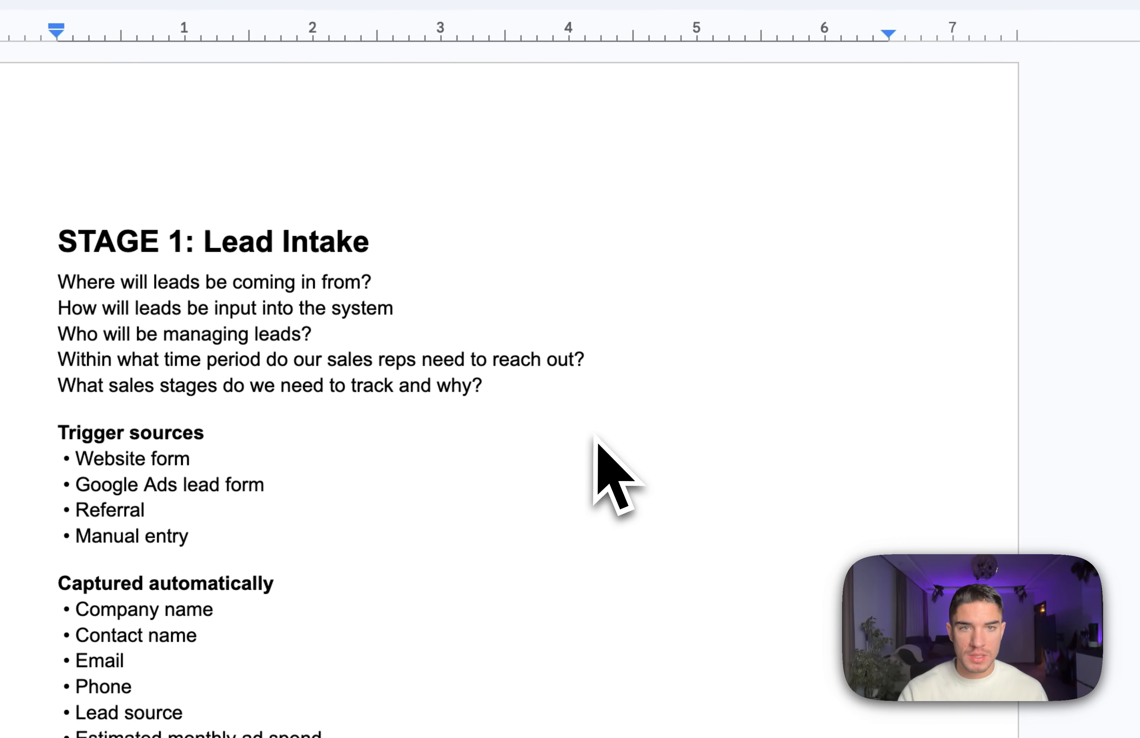
pyautogui.scroll(-20, 588, 466)
pyautogui.scroll(-20, 617, 396)
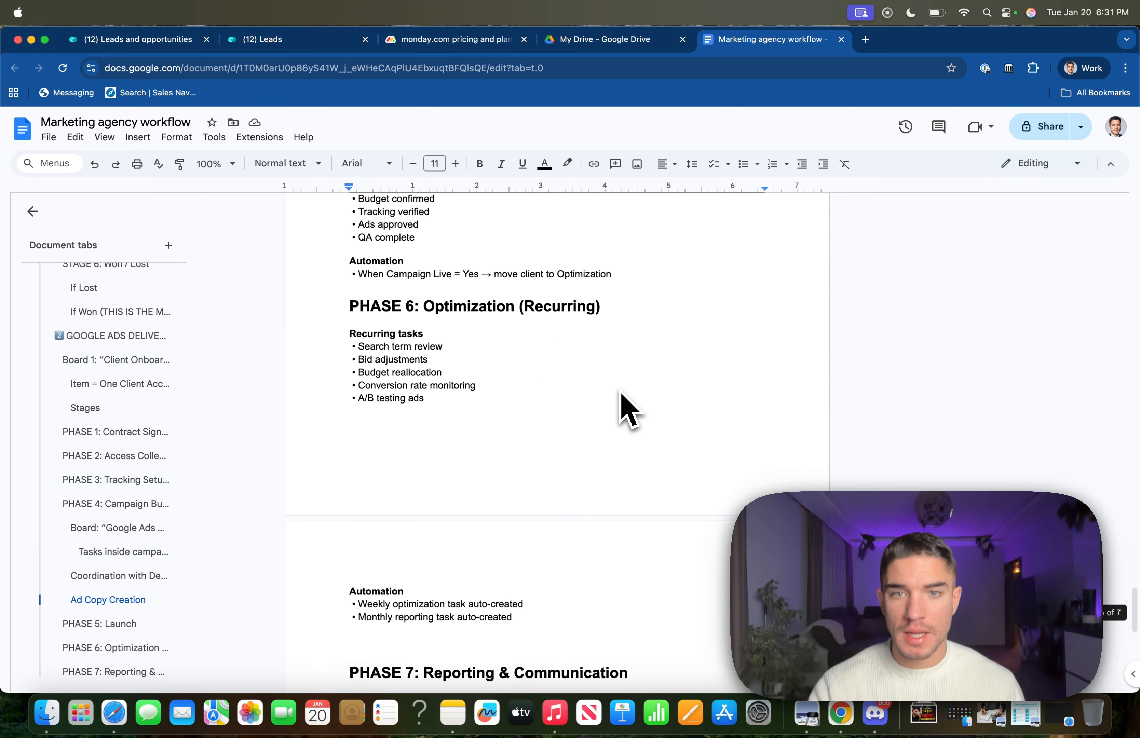
pyautogui.scroll(20, 619, 391)
pyautogui.scroll(20, 621, 397)
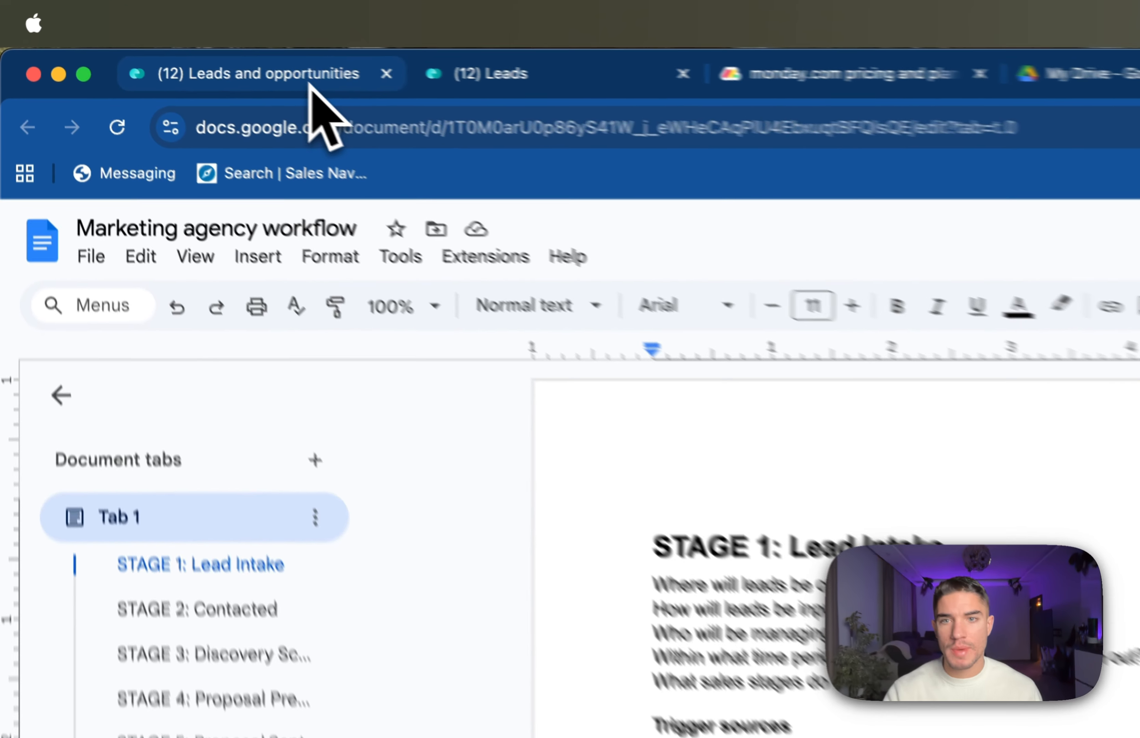
pyautogui.click(310, 83)
pyautogui.write('L')
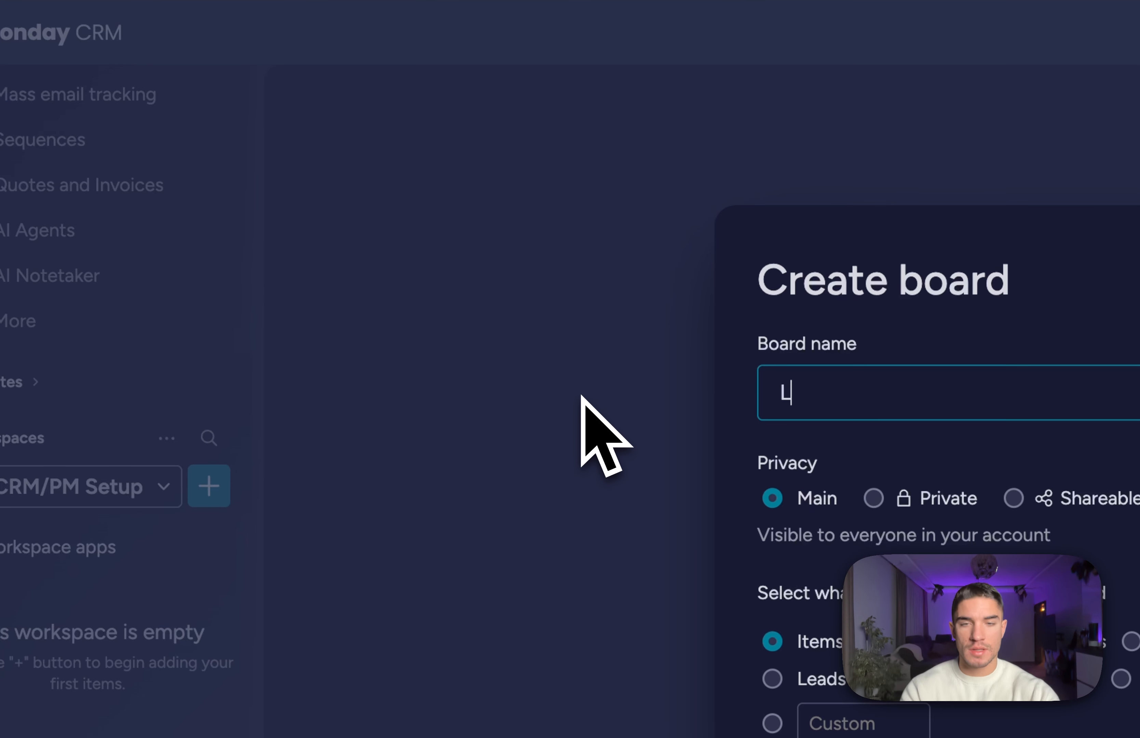
pyautogui.write('eads and opportunities')
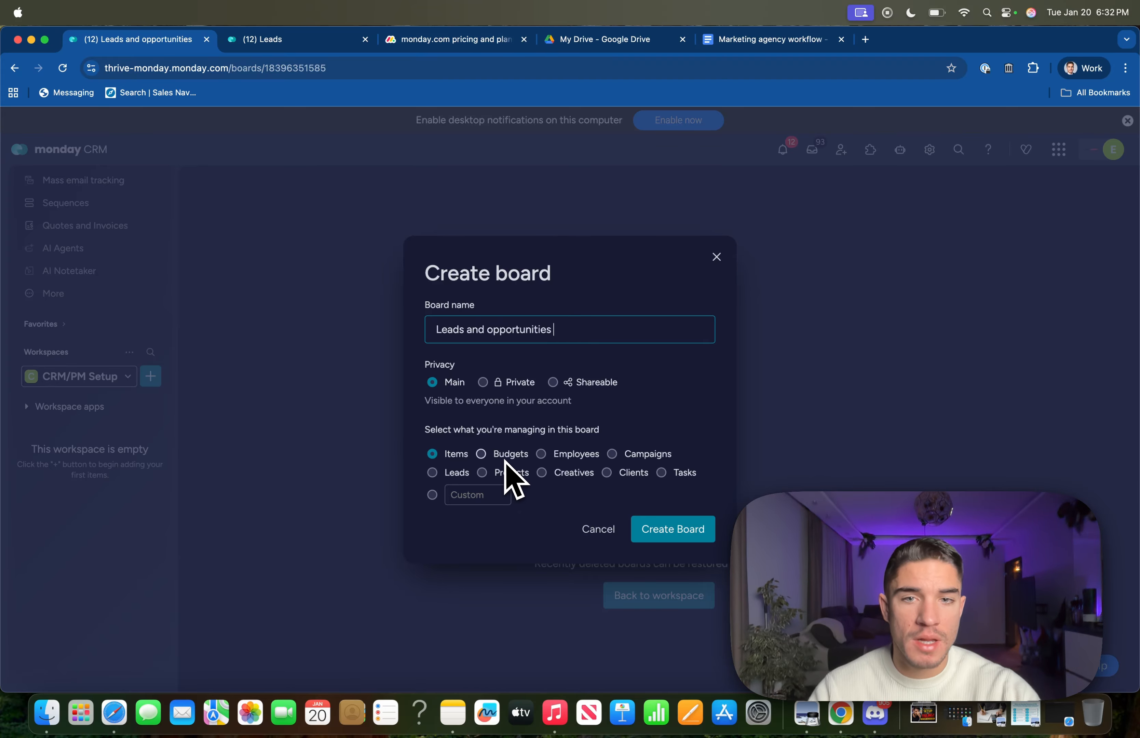
pyautogui.click(650, 531)
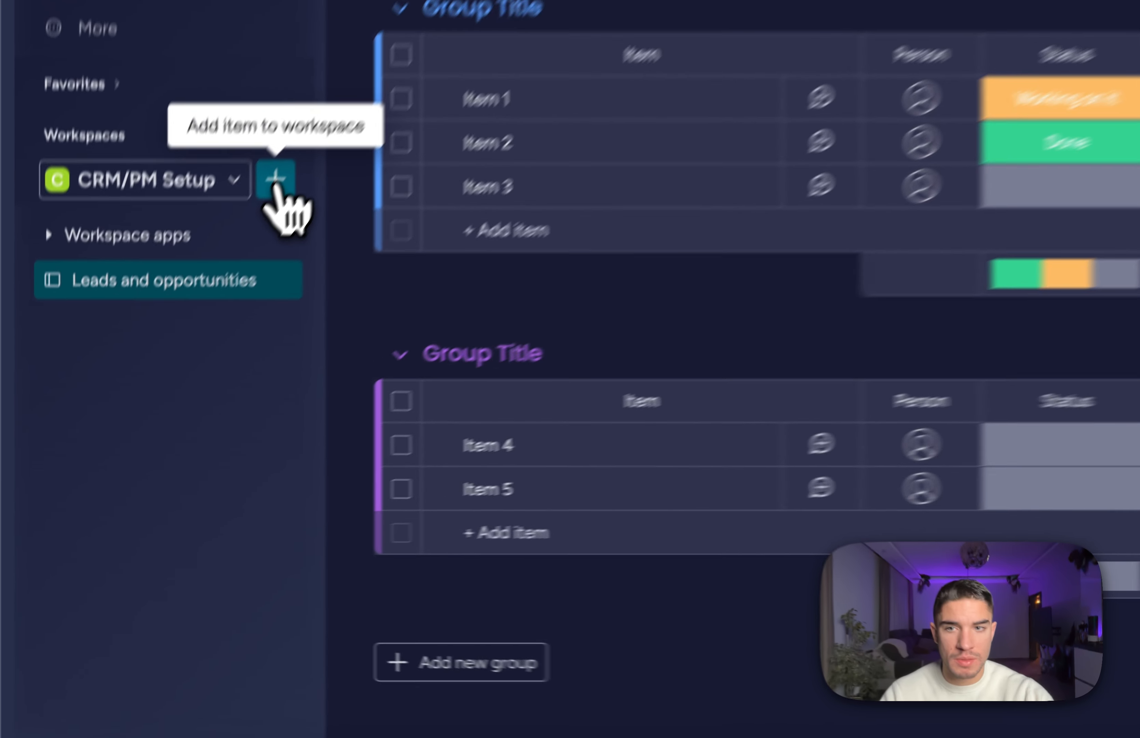
pyautogui.click(150, 376)
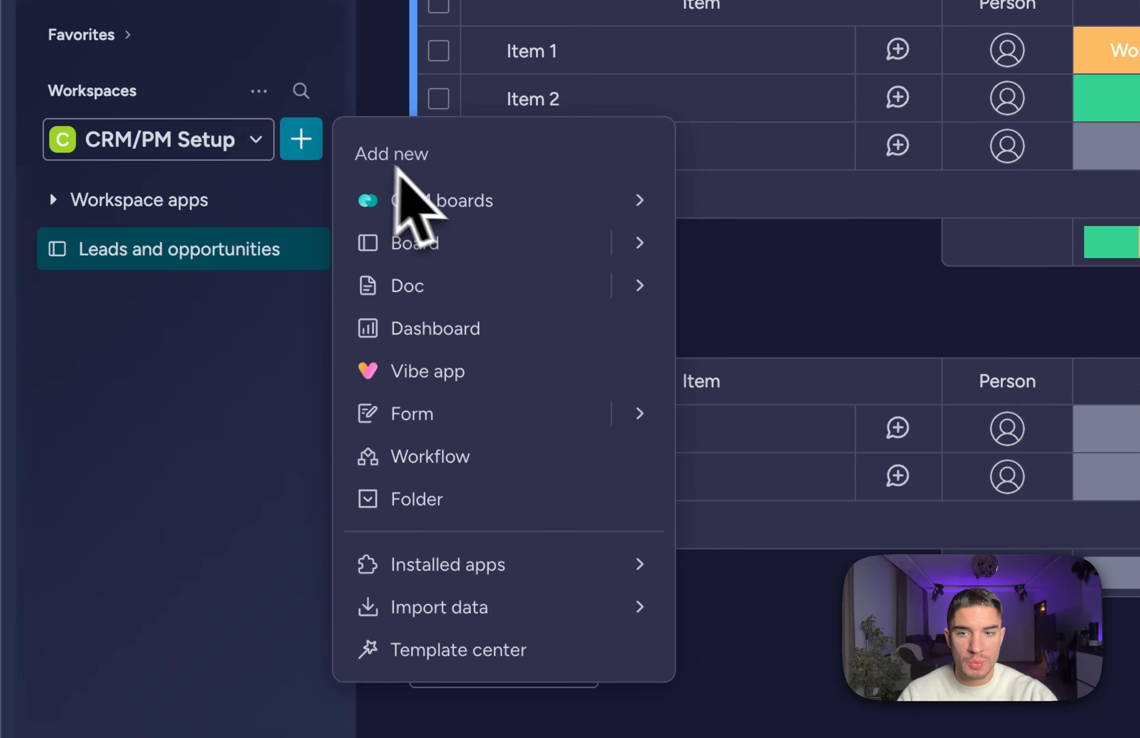
pyautogui.click(287, 359)
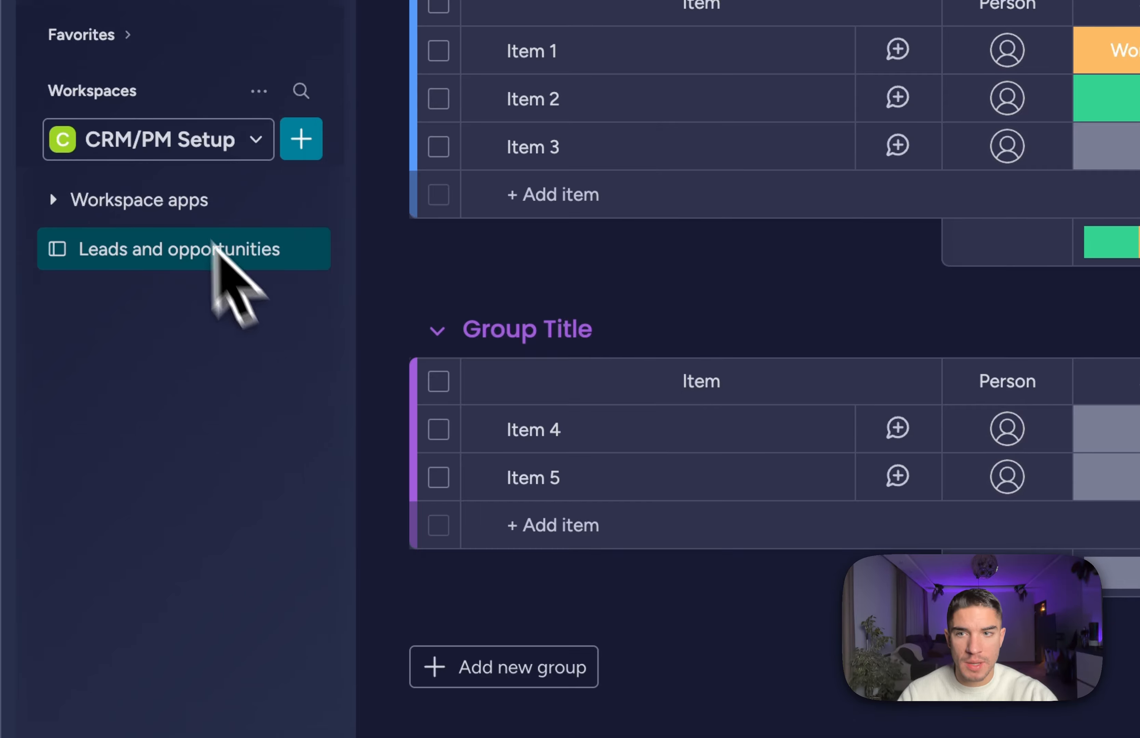
pyautogui.click(301, 144)
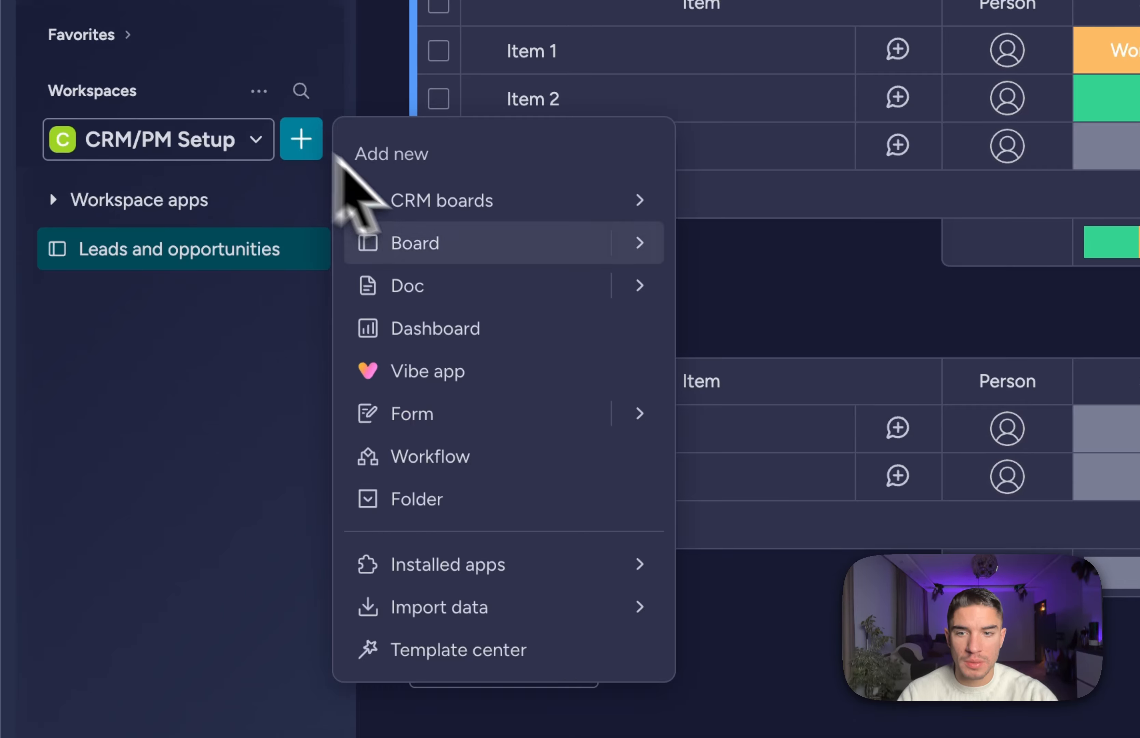
pyautogui.click(439, 653)
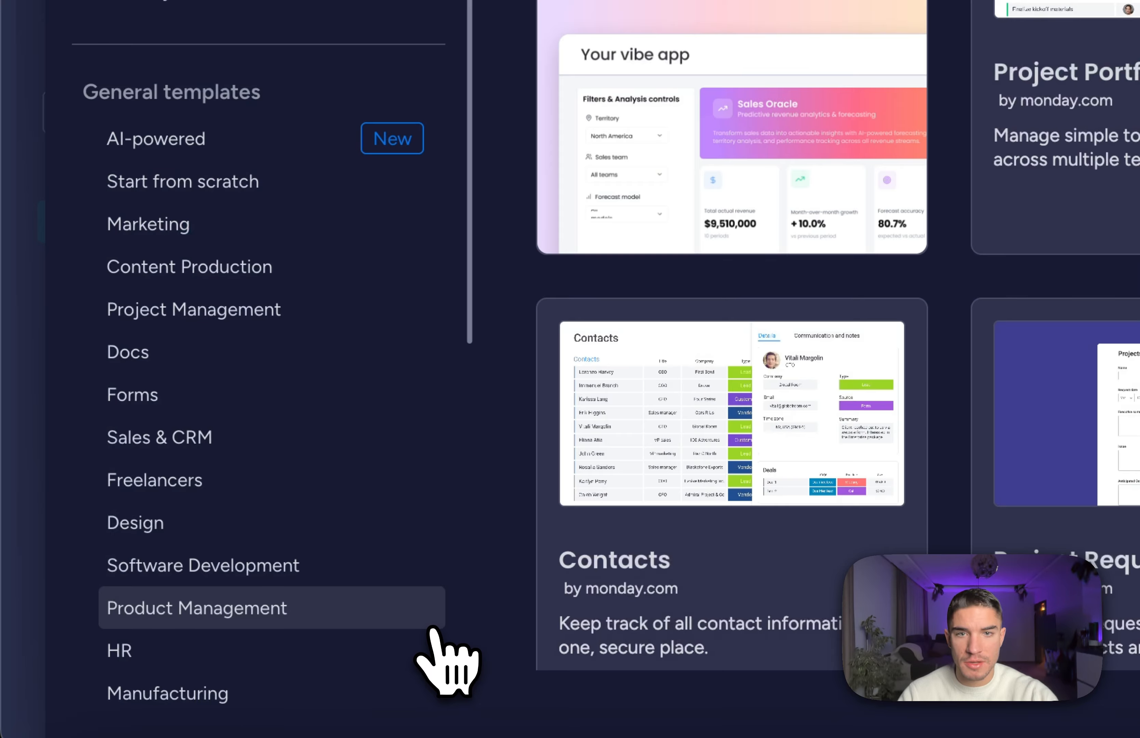
pyautogui.scroll(-3, 264, 235)
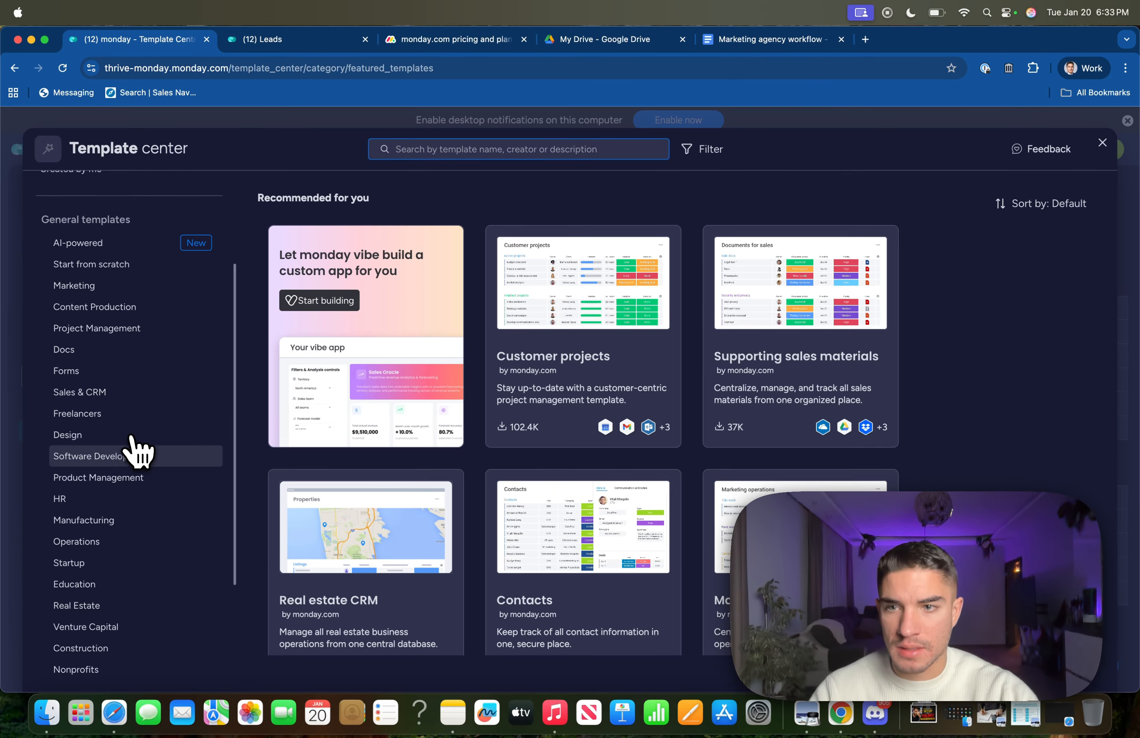
pyautogui.scroll(3, 136, 452)
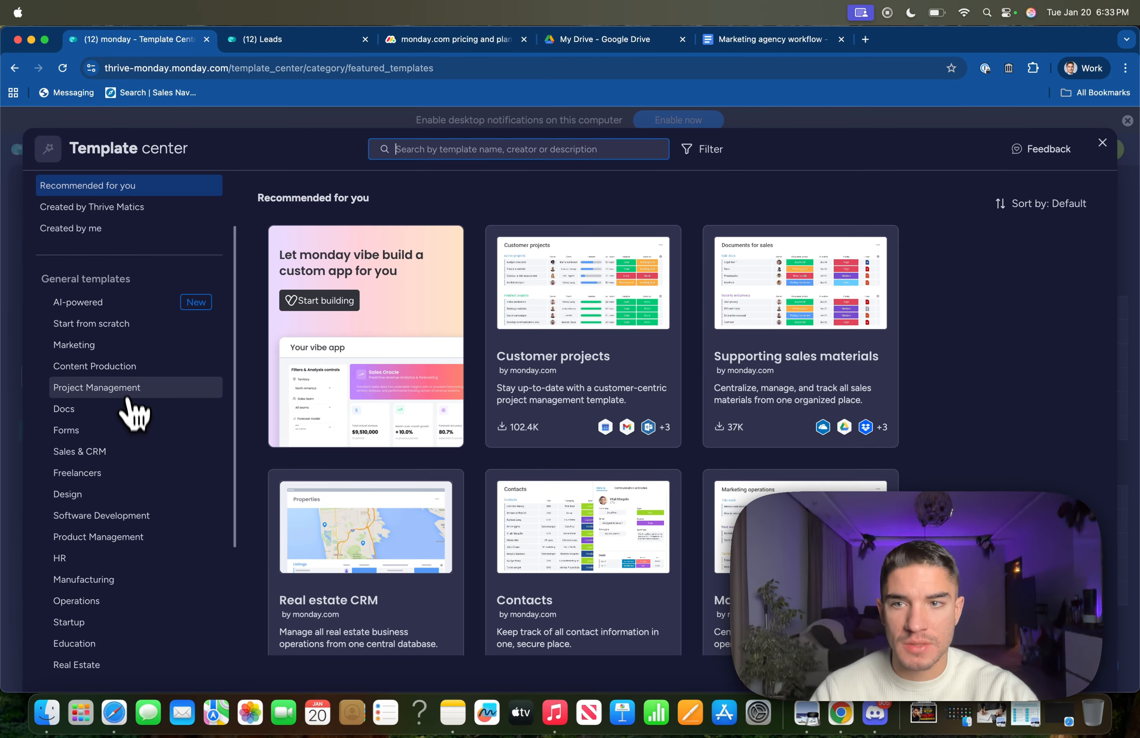
pyautogui.scroll(-5, 112, 381)
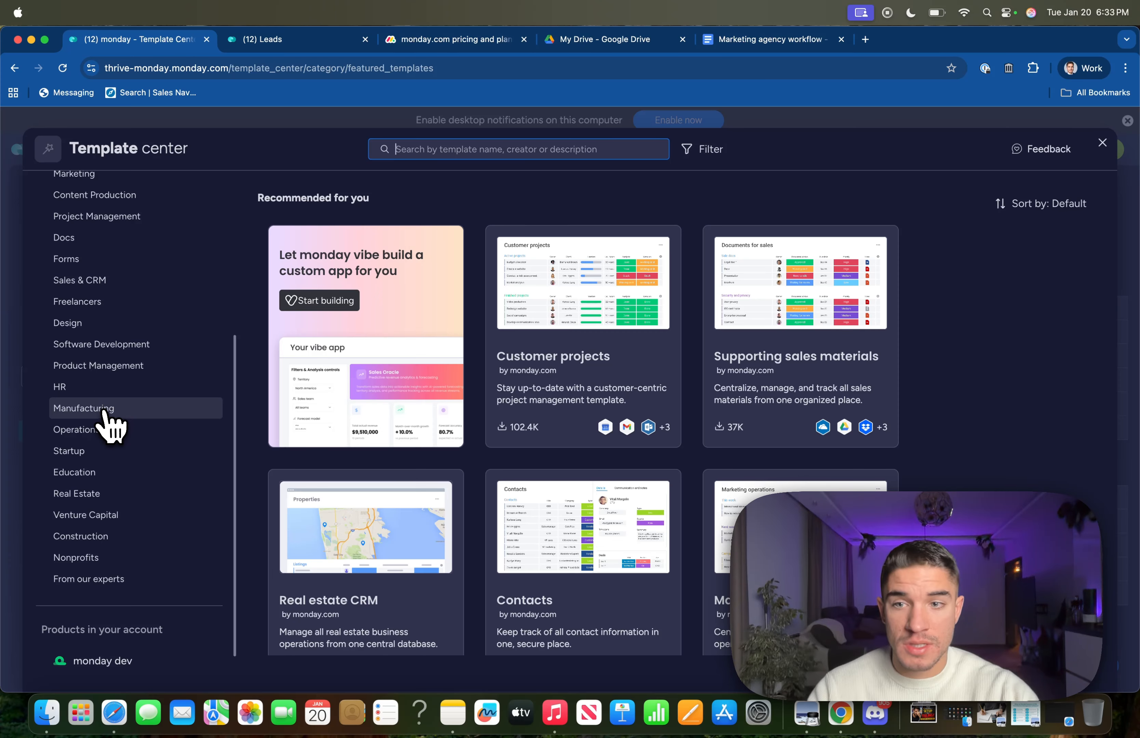
pyautogui.scroll(2, 107, 422)
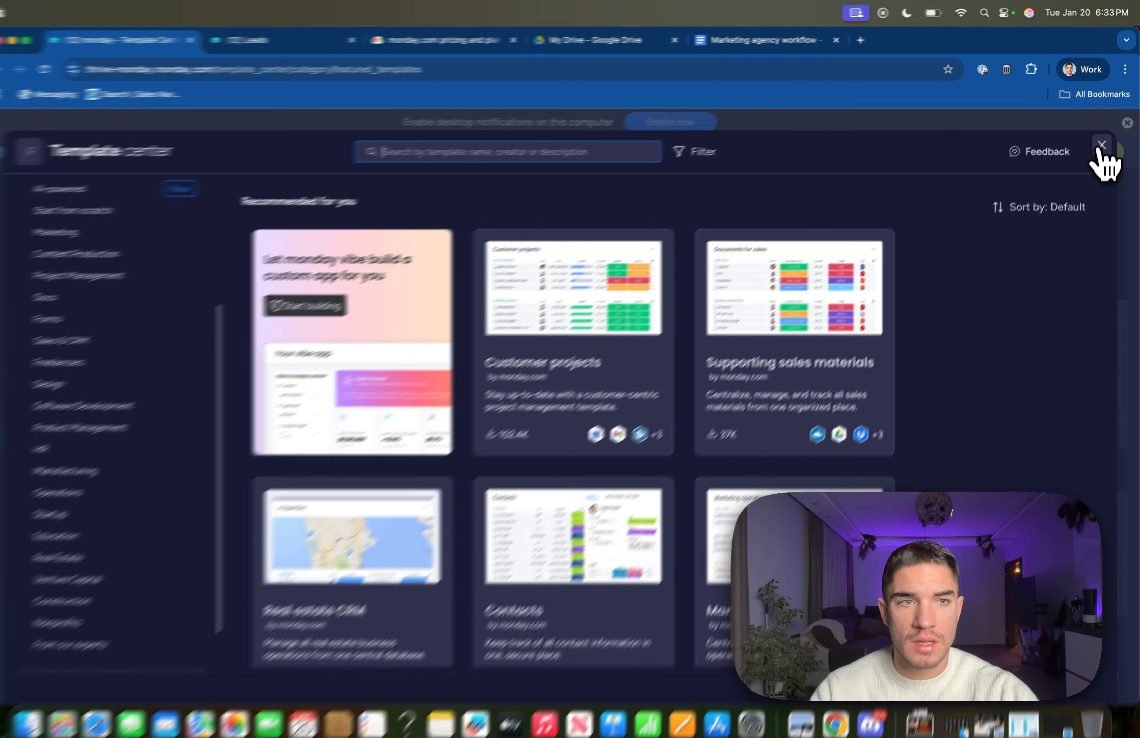
pyautogui.click(1101, 143)
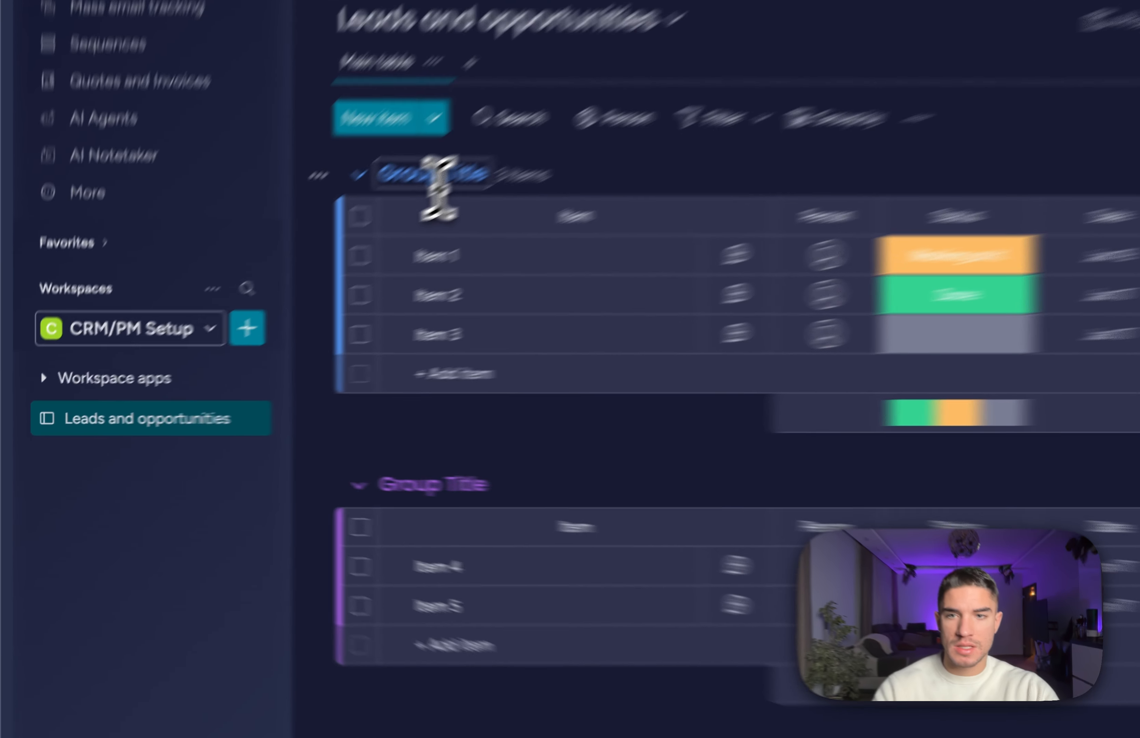
# Rename the first group to 'New leads' and the Group Title group to 'Discovery Session'.
pyautogui.click(267, 287)
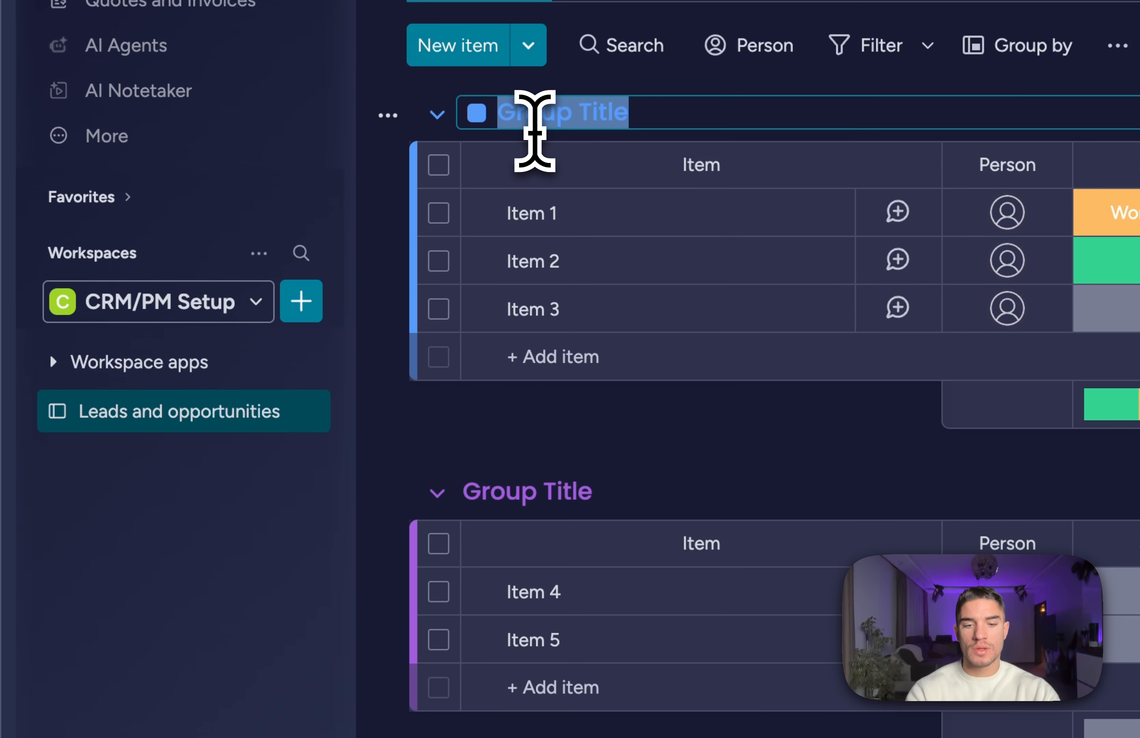
pyautogui.write('New leads')
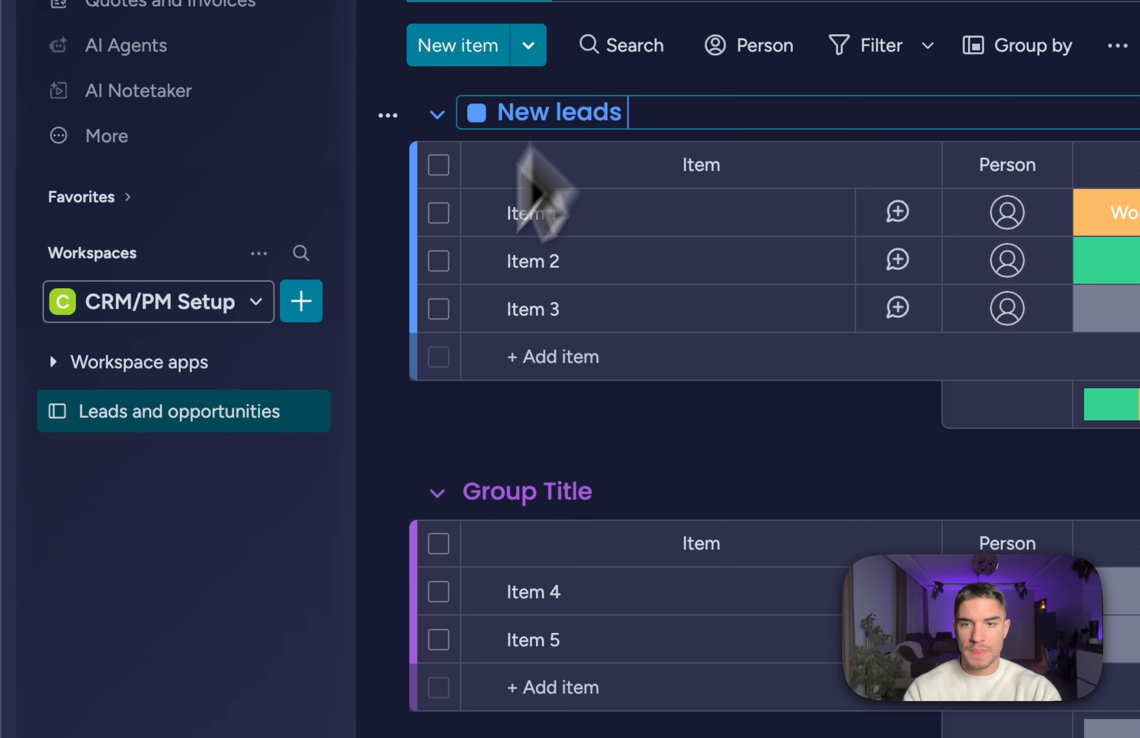
pyautogui.press('Return')
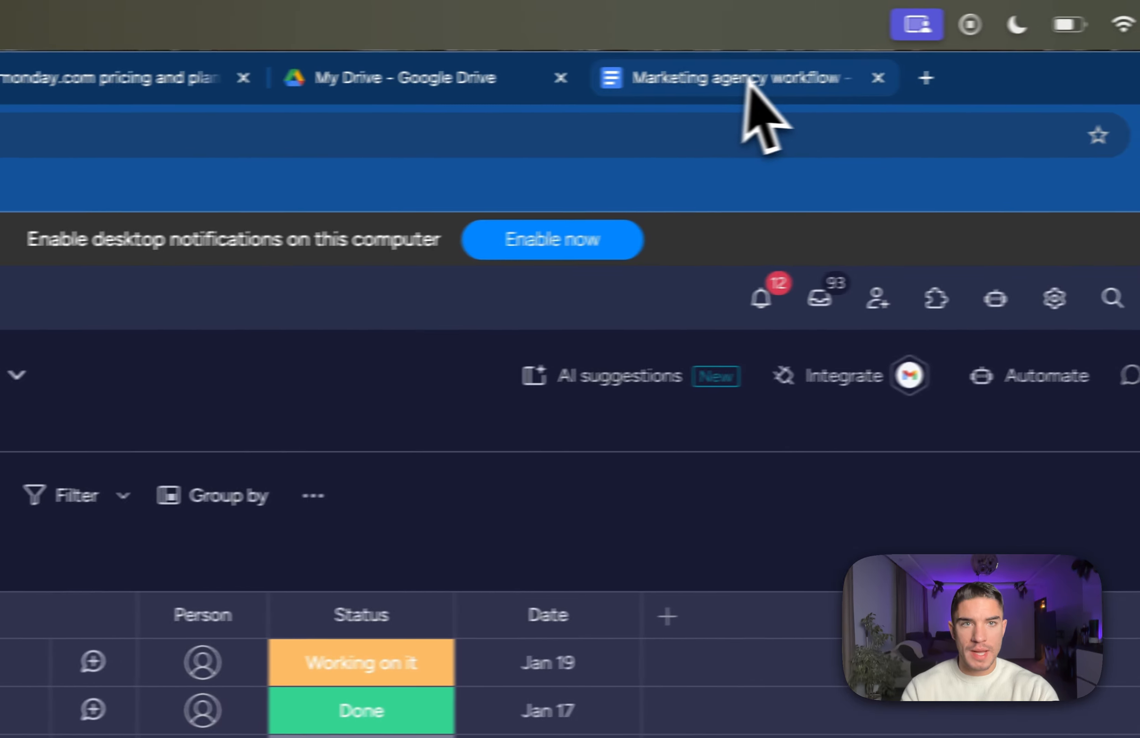
pyautogui.click(747, 80)
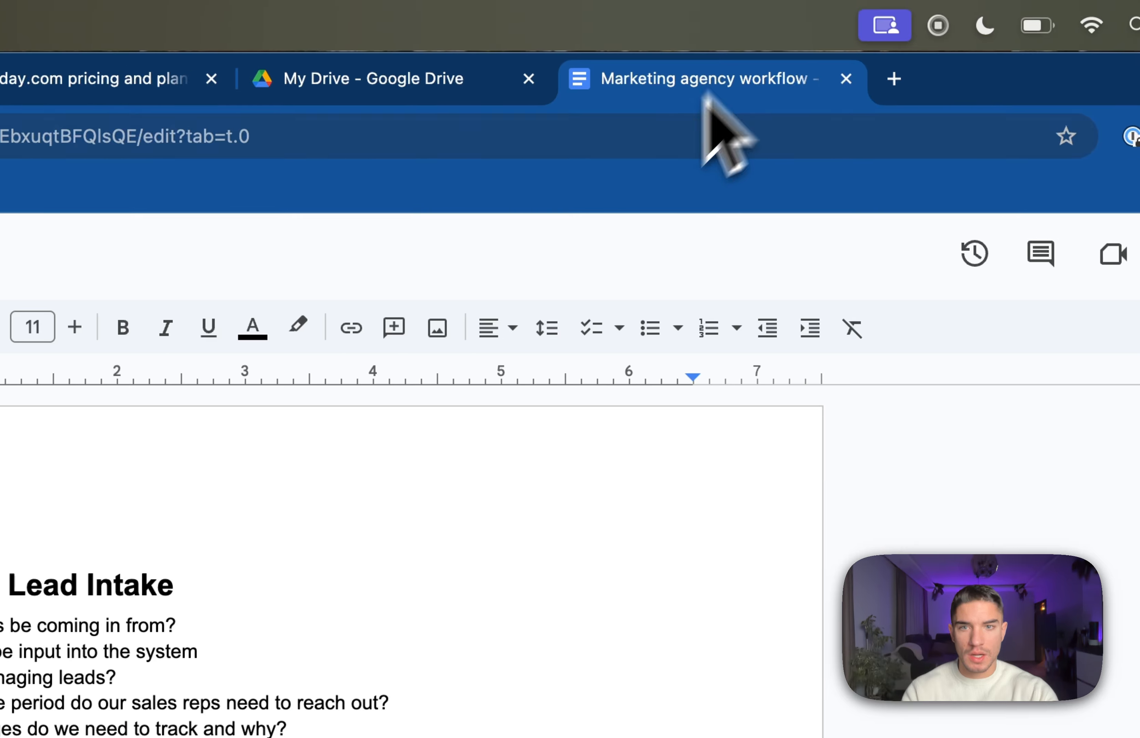
pyautogui.scroll(-10, 527, 484)
pyautogui.scroll(-5, 527, 485)
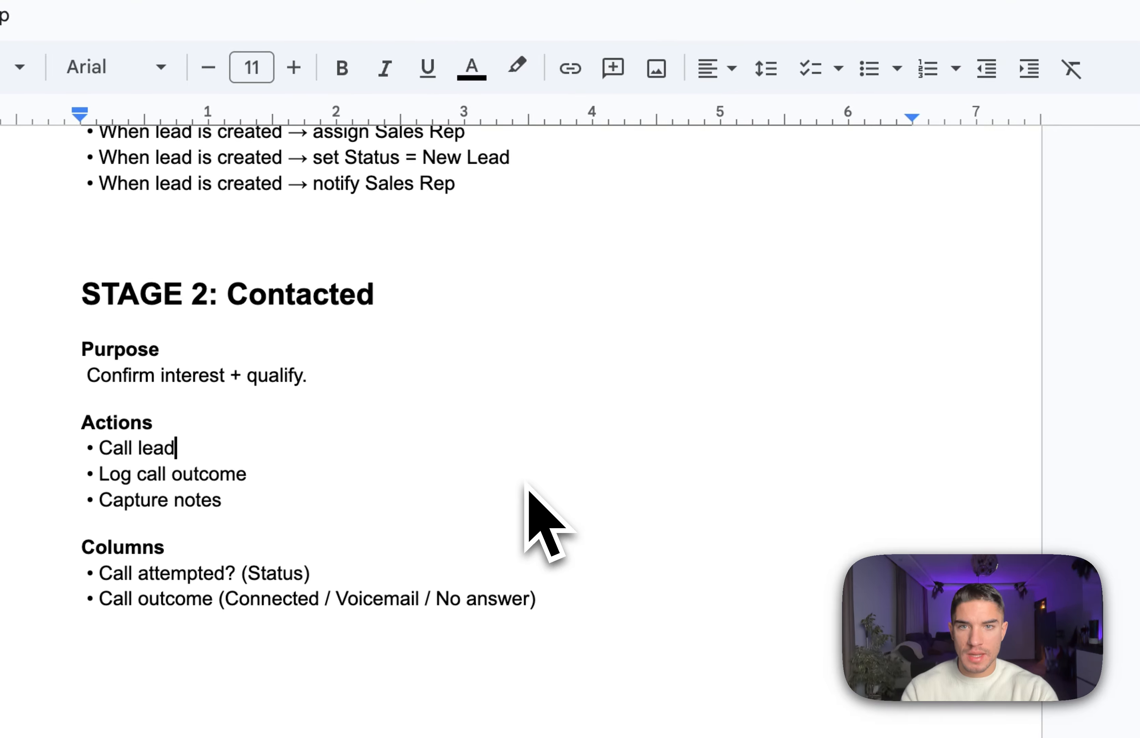
pyautogui.scroll(5, 527, 496)
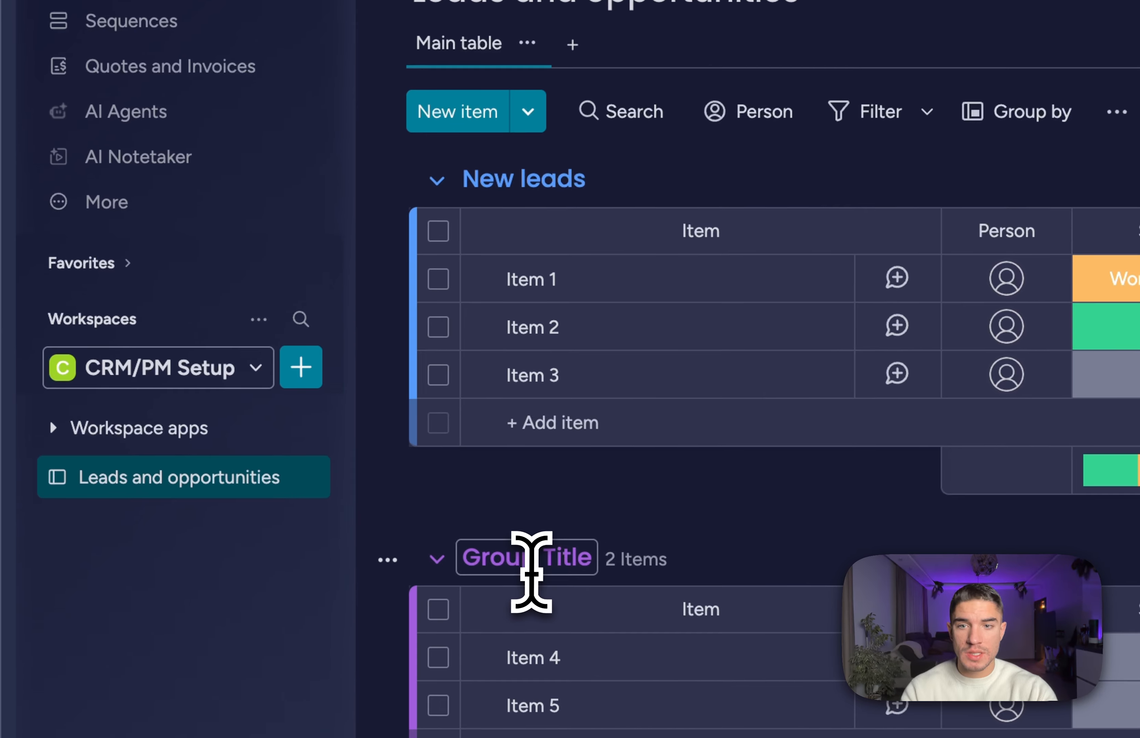
pyautogui.tripleClick(473, 545)
pyautogui.doubleClick(473, 545)
pyautogui.tripleClick(532, 570)
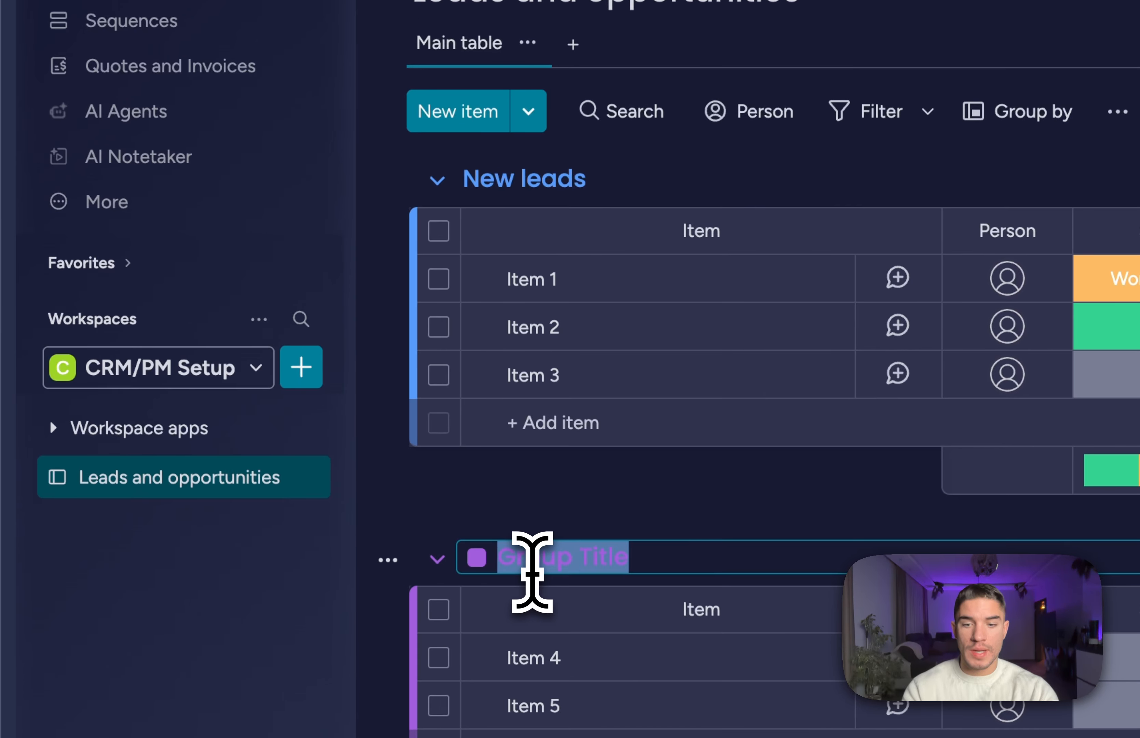
pyautogui.write('Discover')
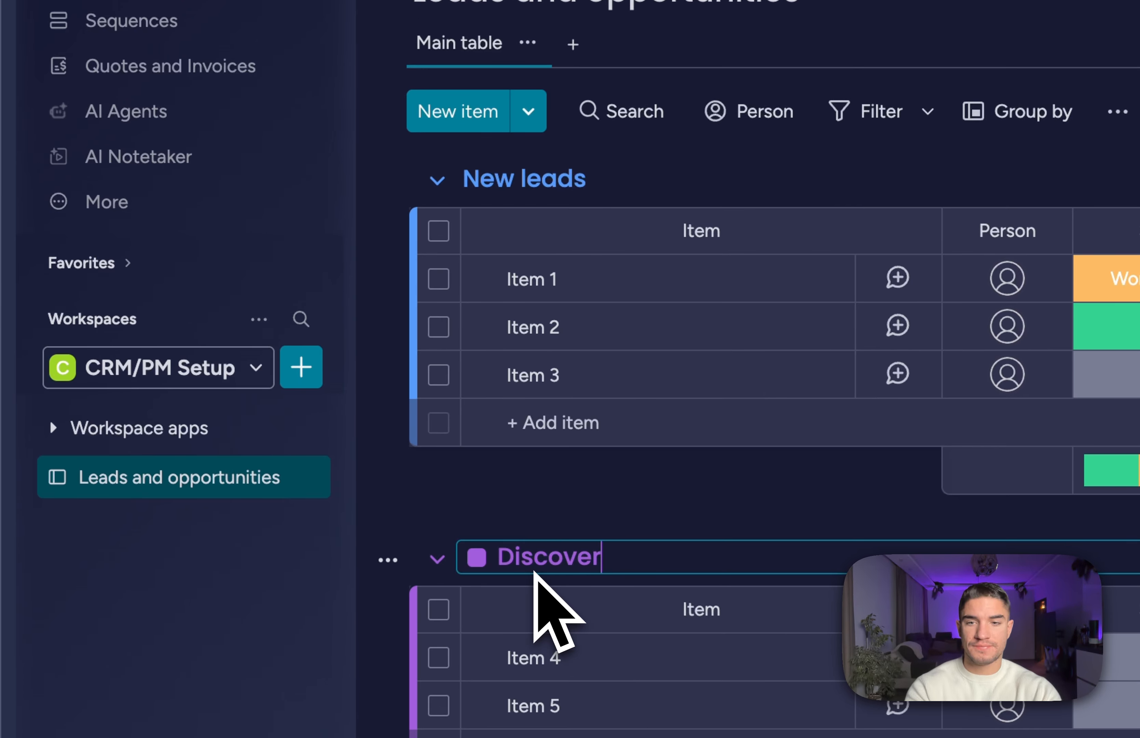
pyautogui.write('y Session')
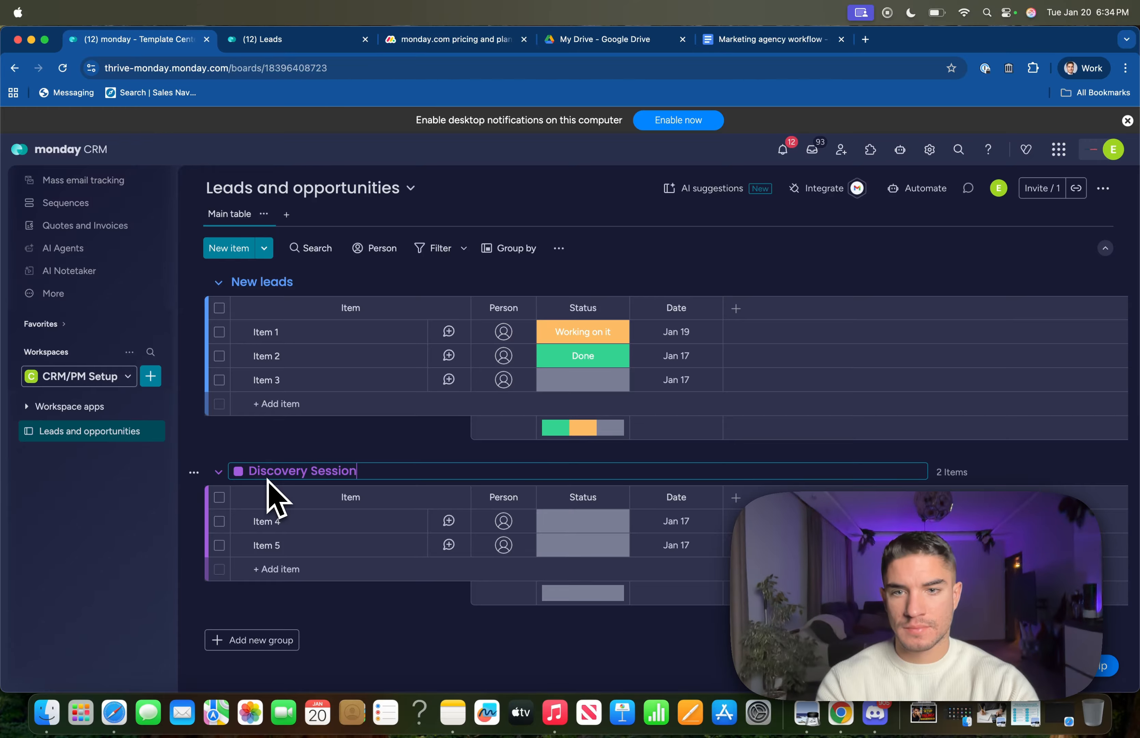
pyautogui.press('Return')
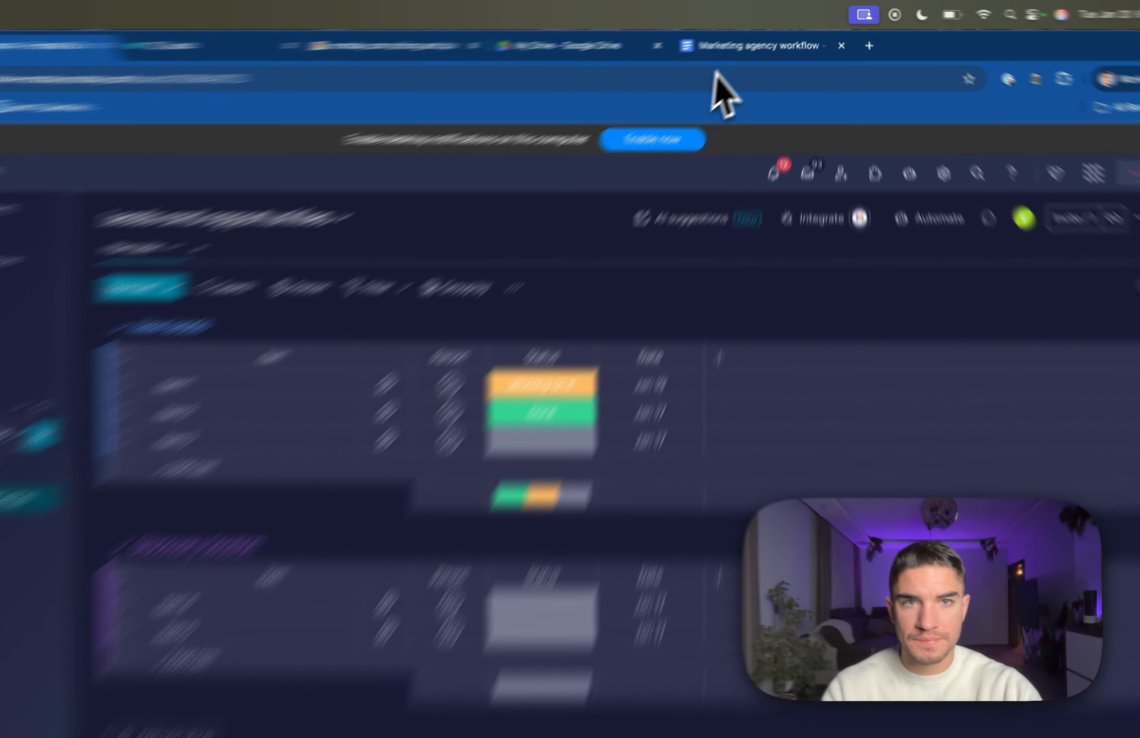
# Check the plan, then add a new group named for the proposal stage.
pyautogui.click(724, 48)
pyautogui.scroll(-5, 623, 623)
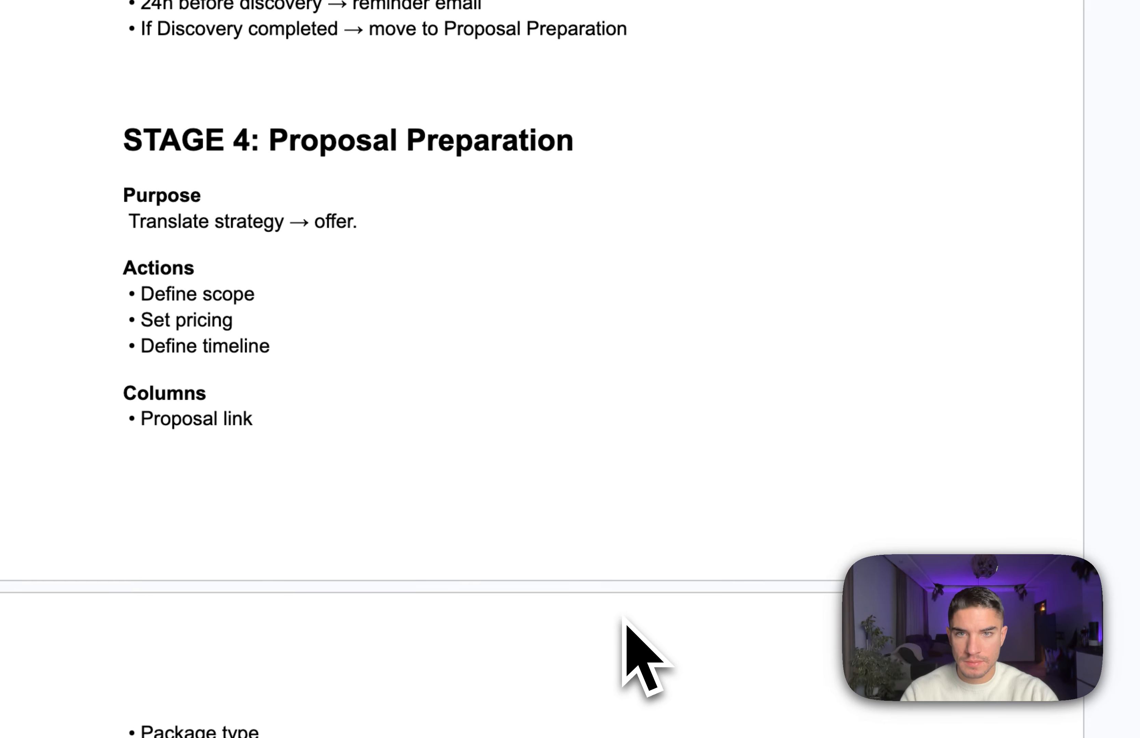
pyautogui.scroll(5, 623, 619)
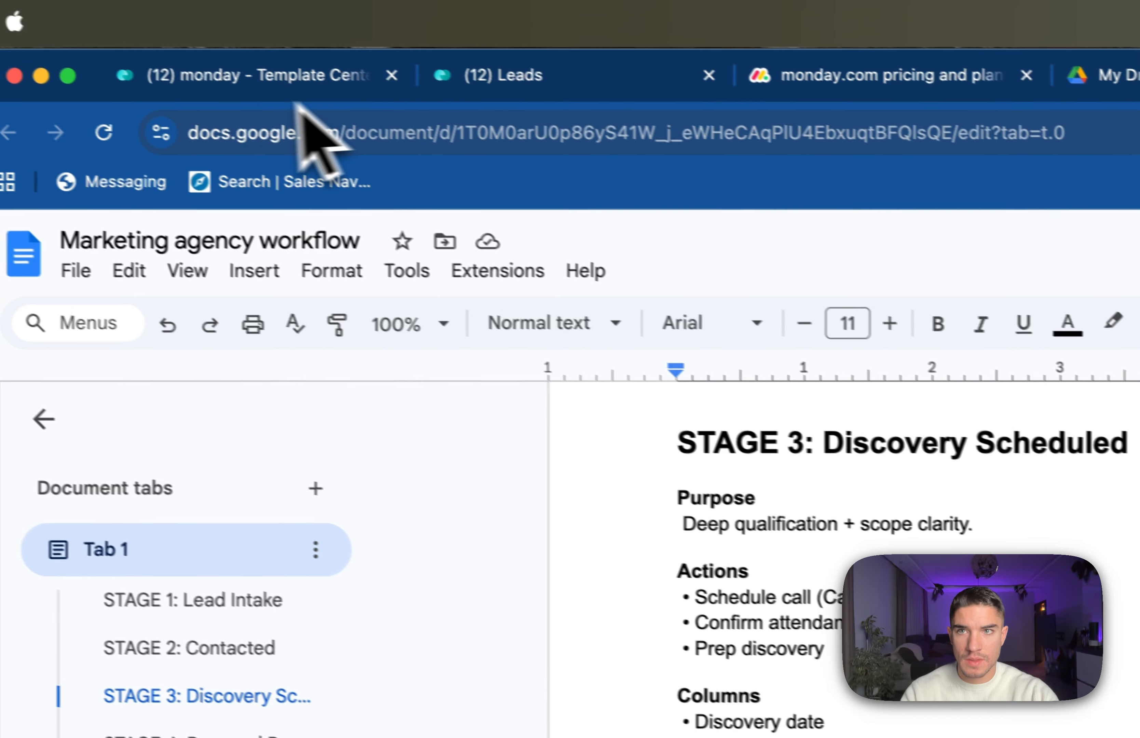
pyautogui.click(255, 78)
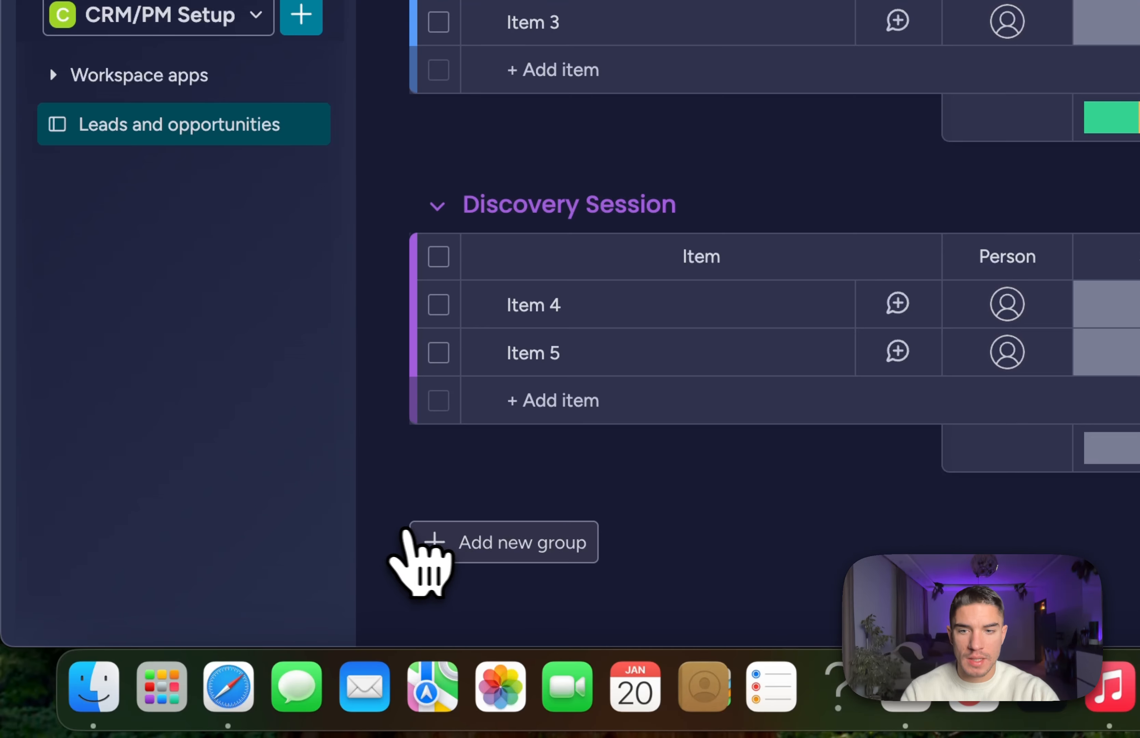
pyautogui.click(489, 550)
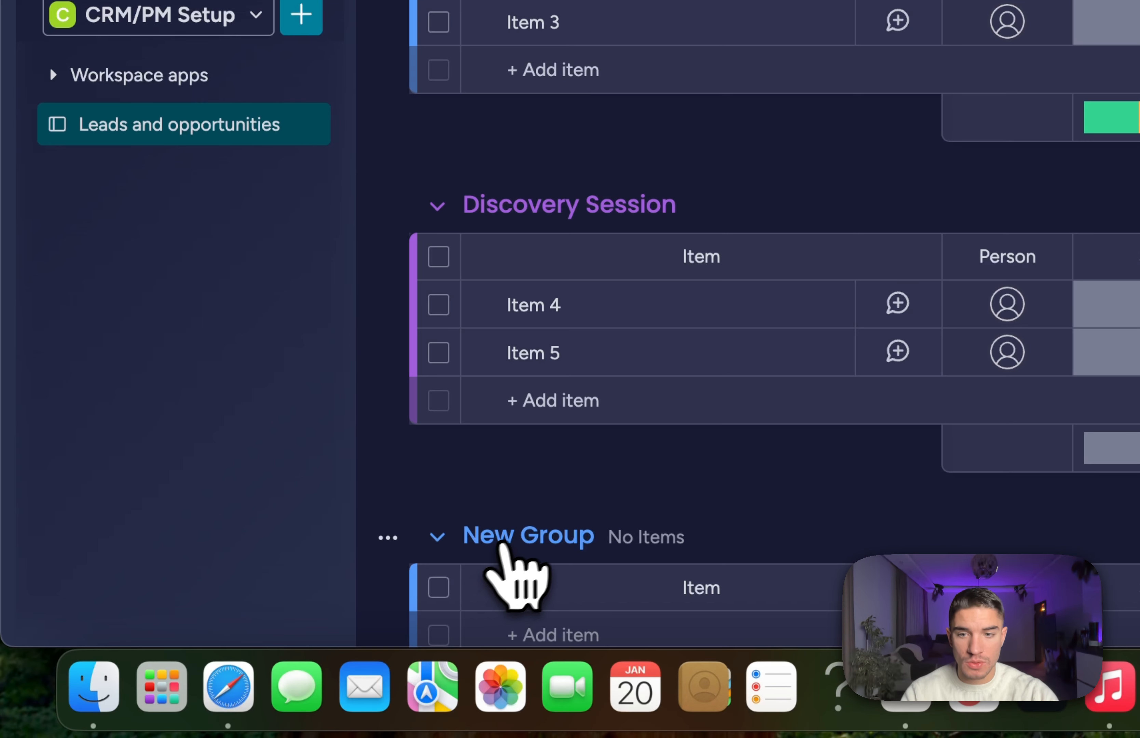
pyautogui.doubleClick(519, 532)
pyautogui.tripleClick(519, 532)
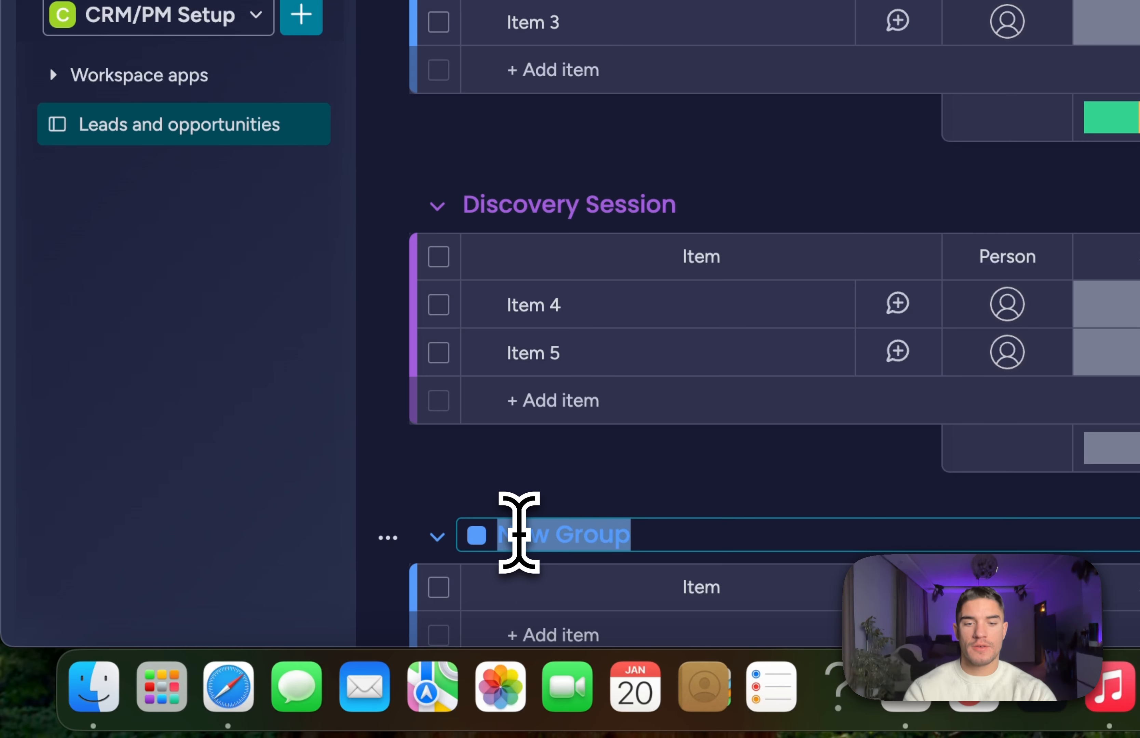
pyautogui.write('Proposal prep')
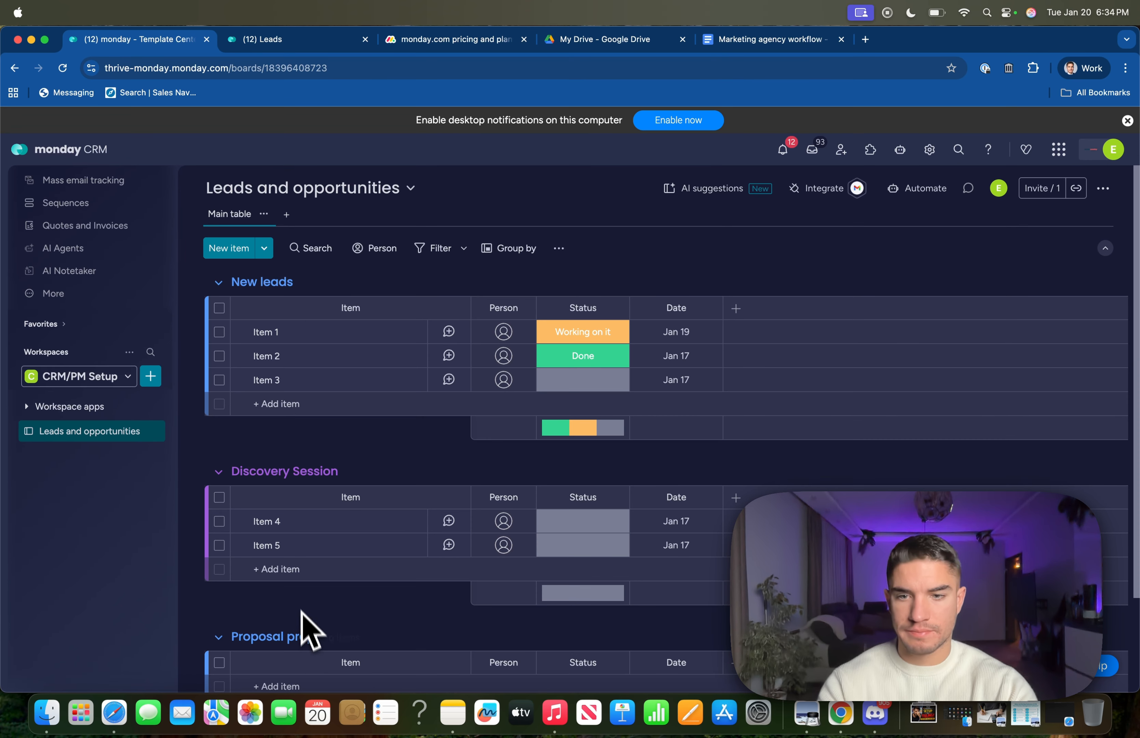
pyautogui.press('Return')
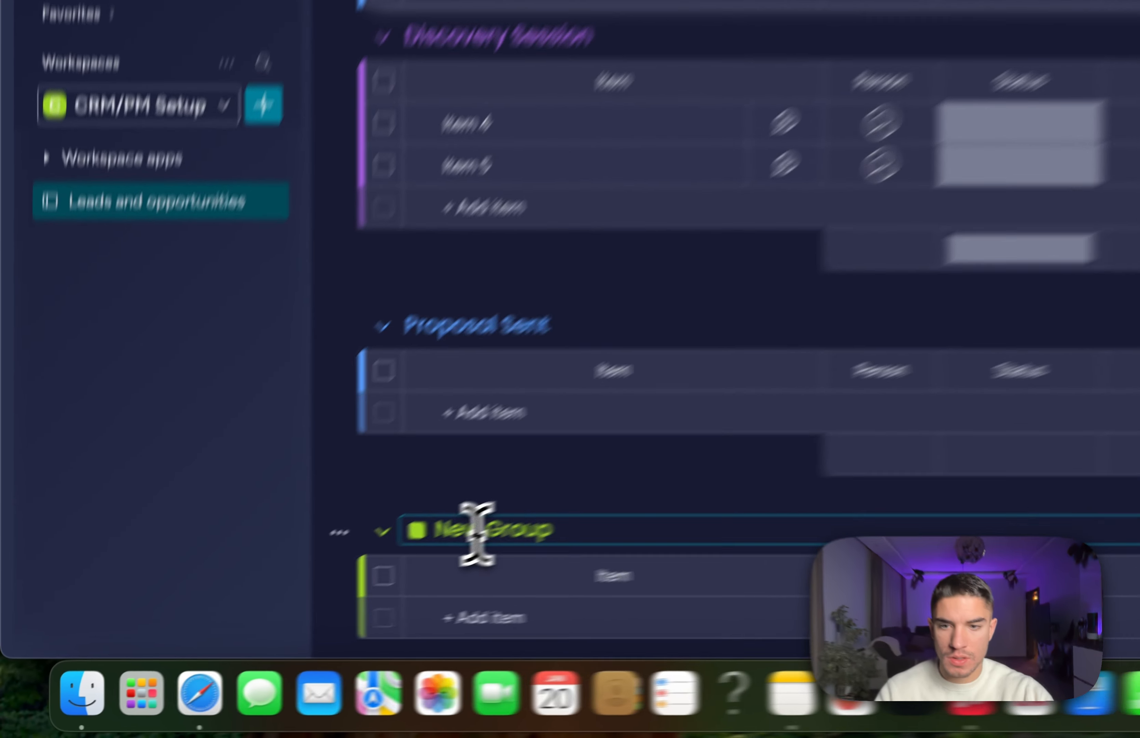
# Name the next group 'Won' and add a final group named 'Lost'.
pyautogui.tripleClick(474, 528)
pyautogui.write('N')
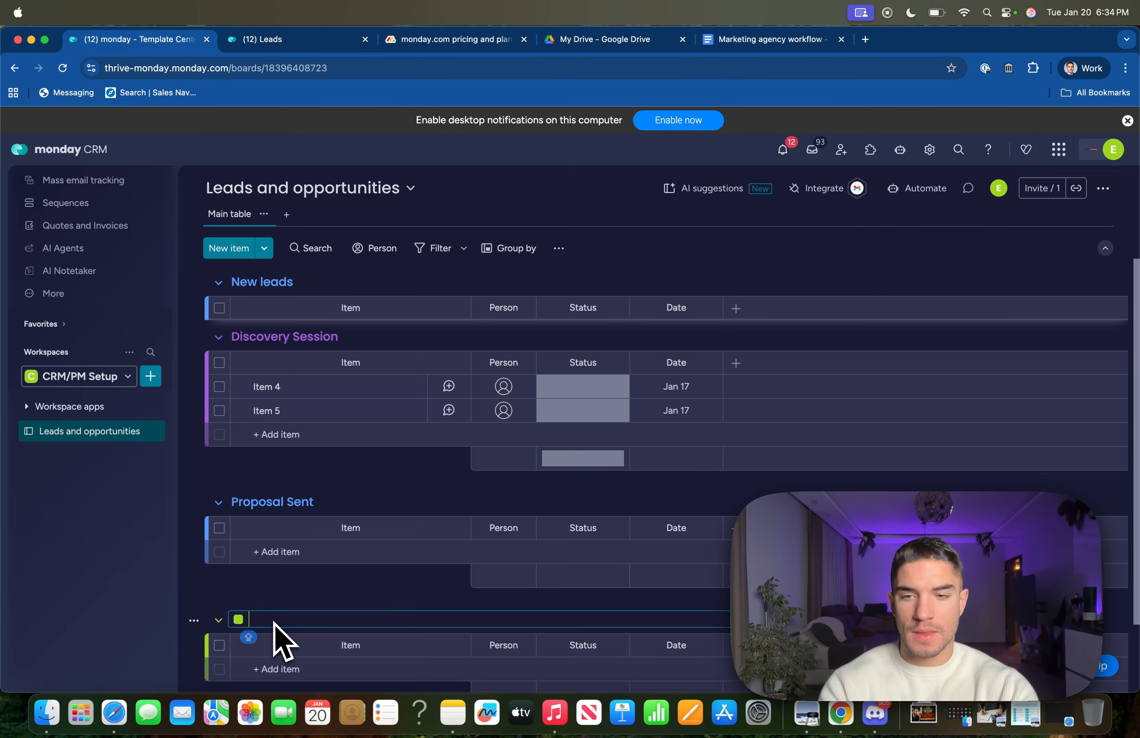
pyautogui.write('Wo')
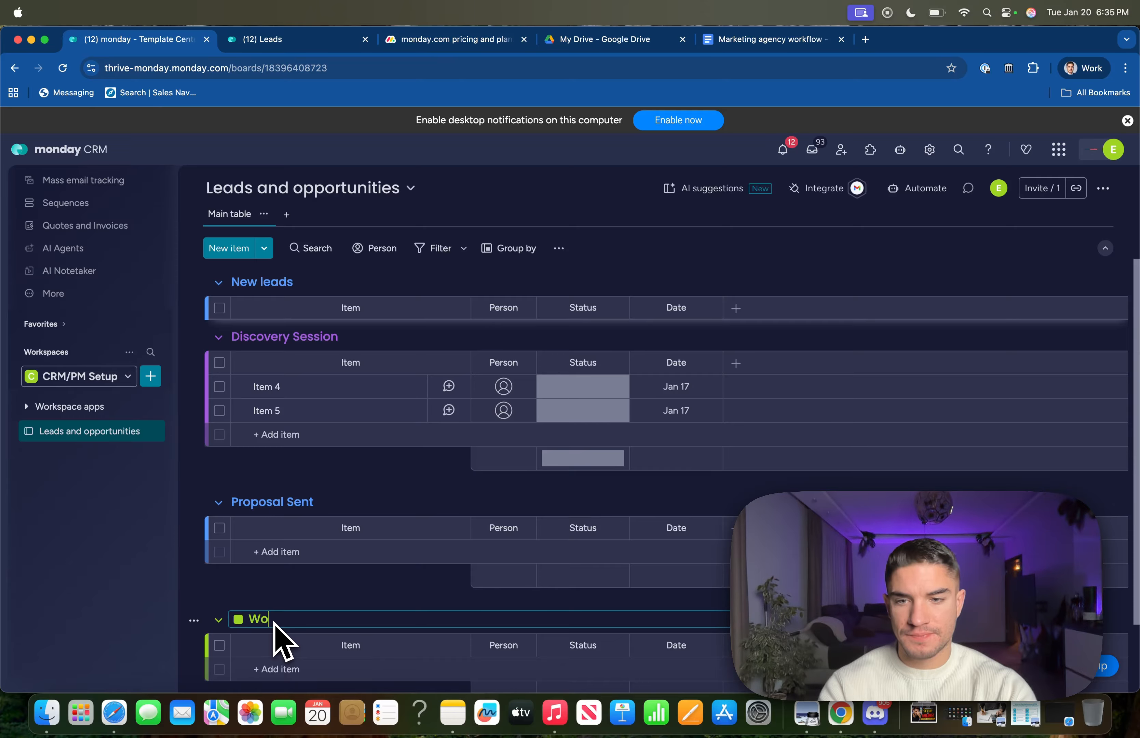
pyautogui.write('n')
pyautogui.press('Return')
pyautogui.scroll(-3, 331, 546)
pyautogui.click(241, 640)
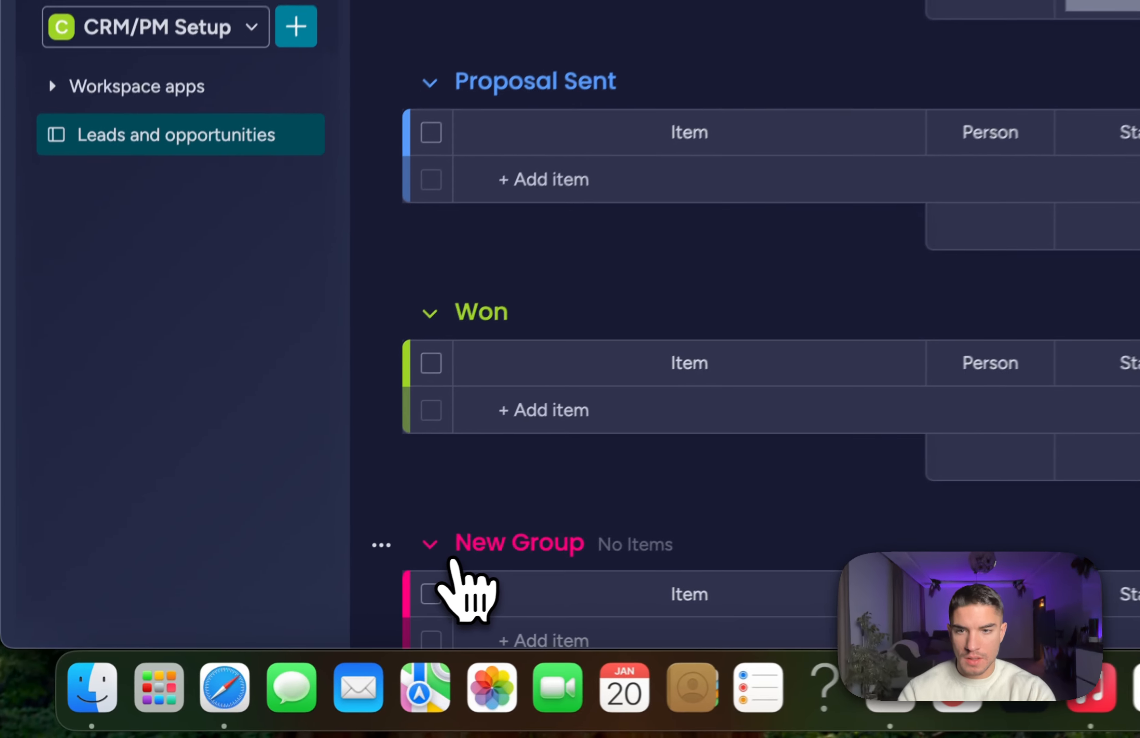
pyautogui.click(500, 544)
pyautogui.press('BackSpace')
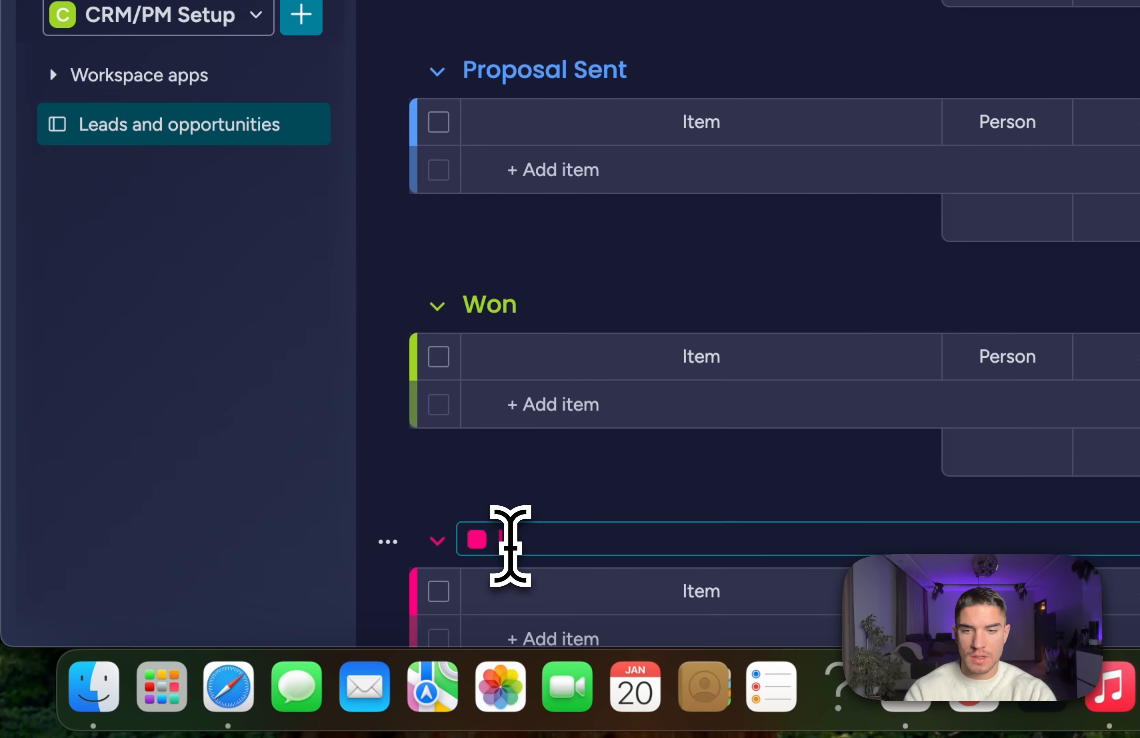
pyautogui.write('Lost')
pyautogui.press('Return')
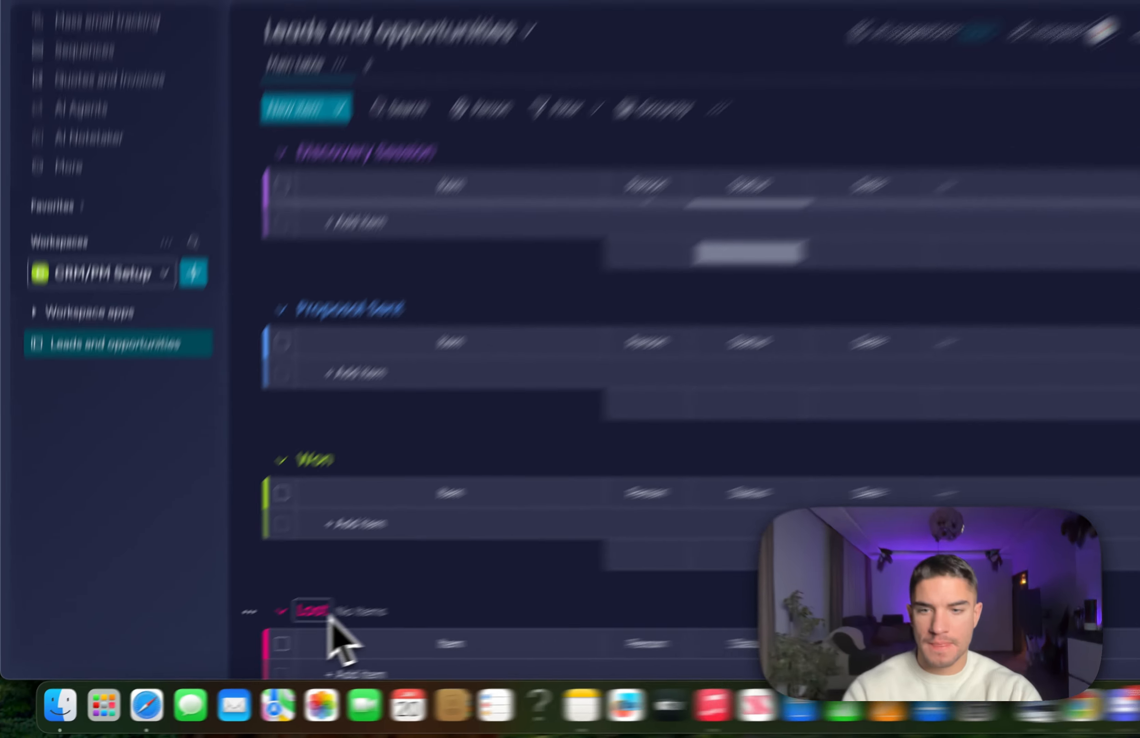
# Cross-check the group names against the Marketing agency workflow document.
pyautogui.scroll(4, 306, 585)
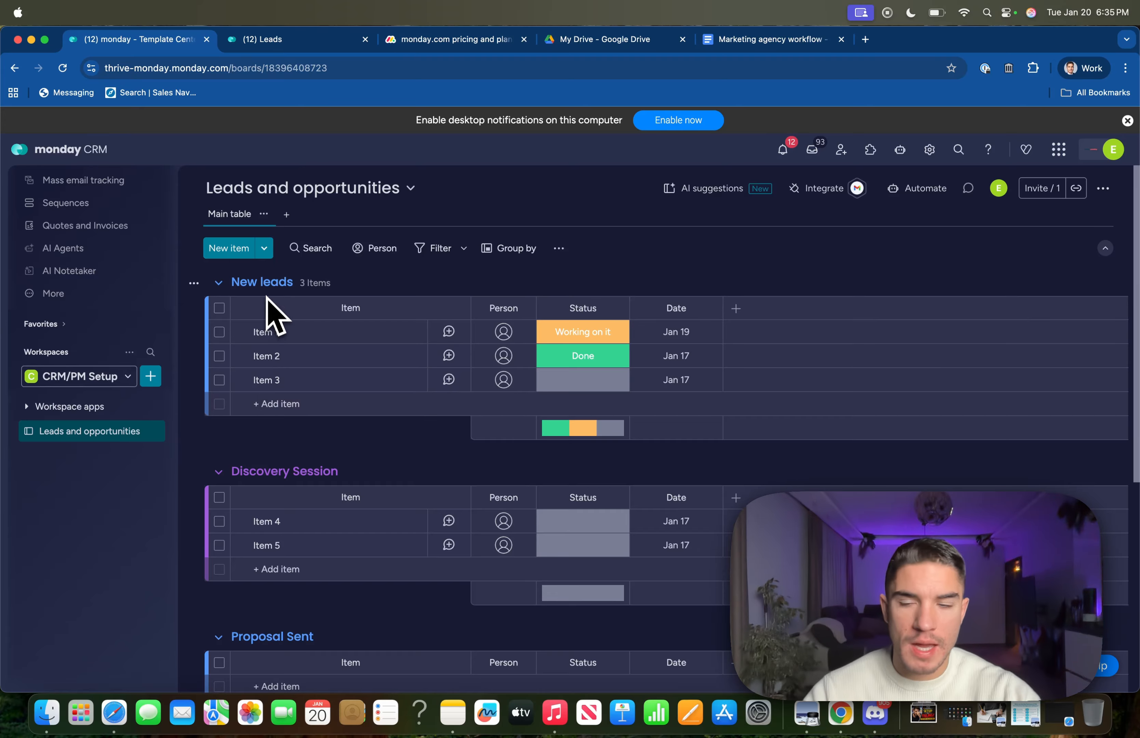
pyautogui.scroll(-5, 270, 383)
pyautogui.scroll(5, 266, 391)
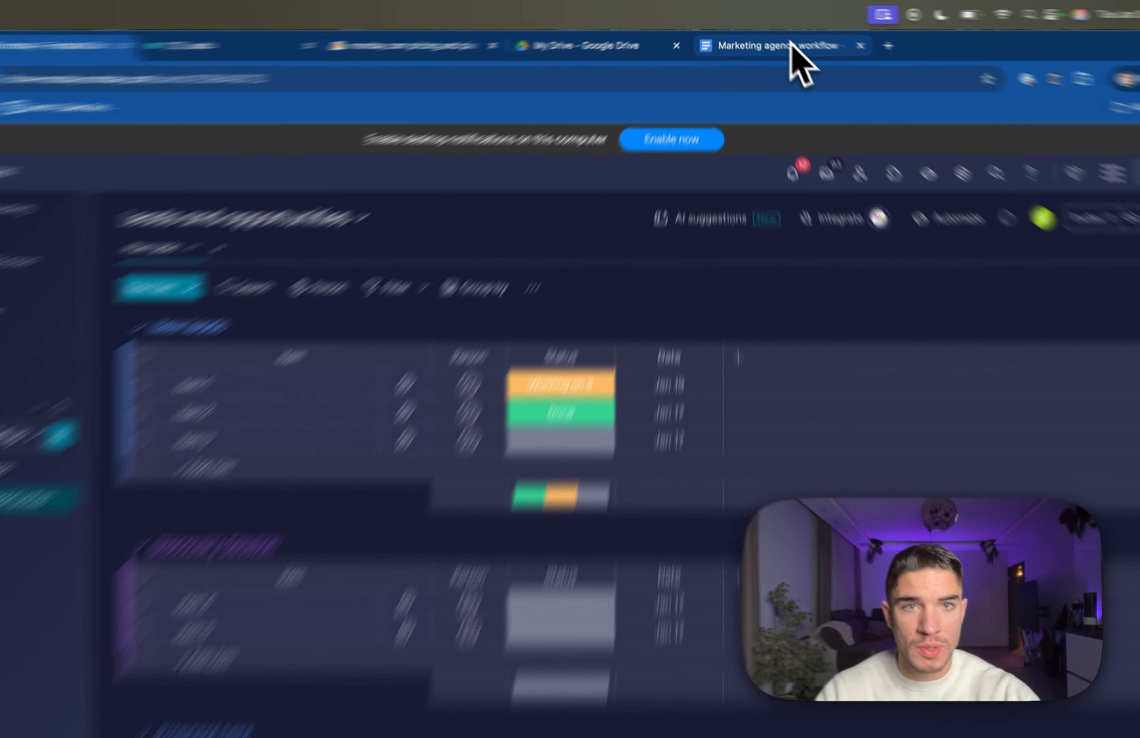
pyautogui.click(792, 43)
pyautogui.scroll(-10, 560, 319)
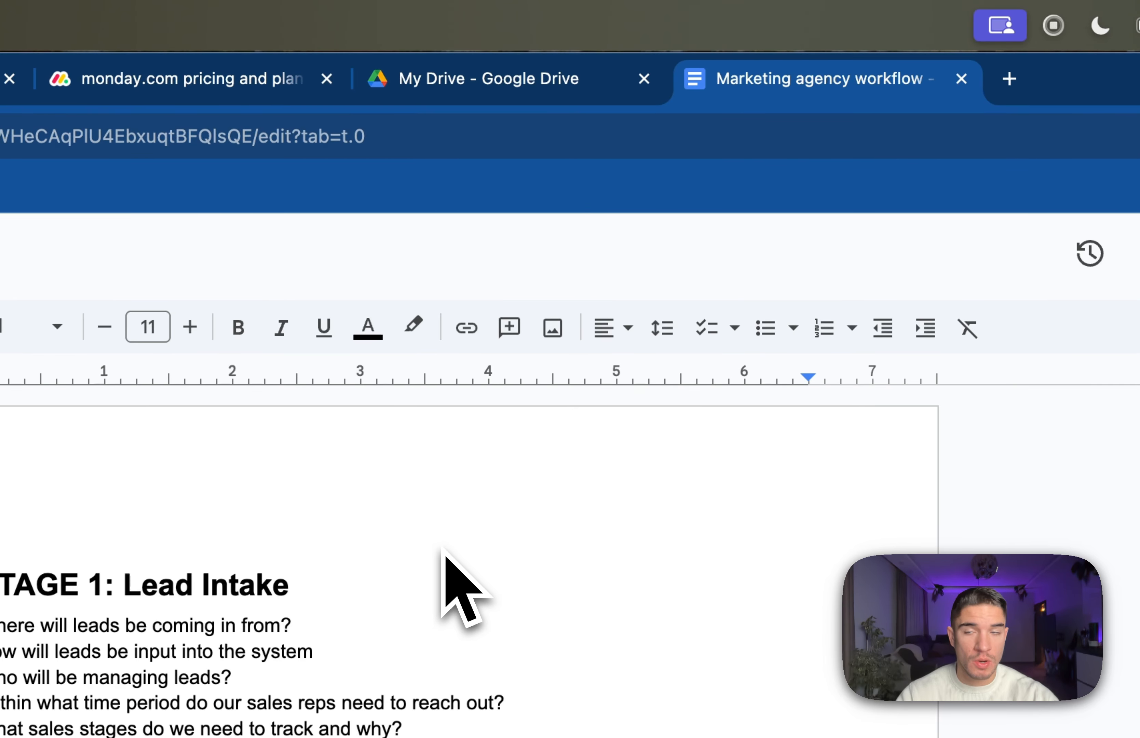
pyautogui.click(223, 87)
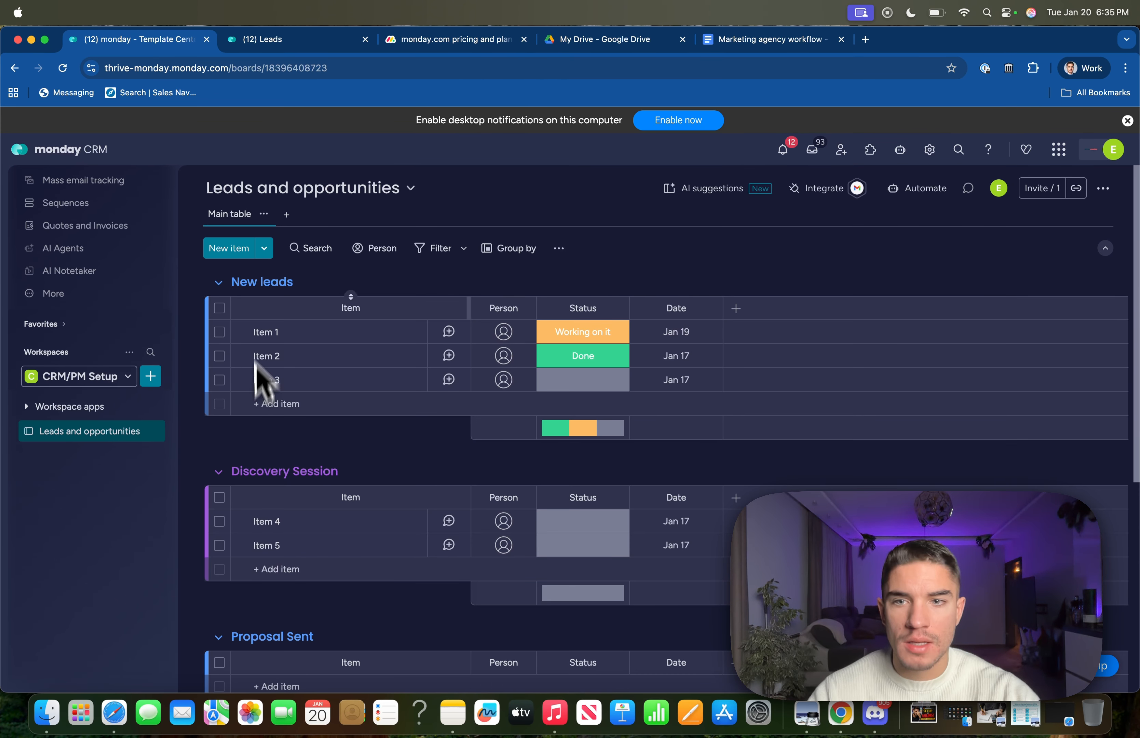
# Replace the Item names in New leads with sample lead first names.
pyautogui.click(267, 331)
pyautogui.tripleClick(266, 331)
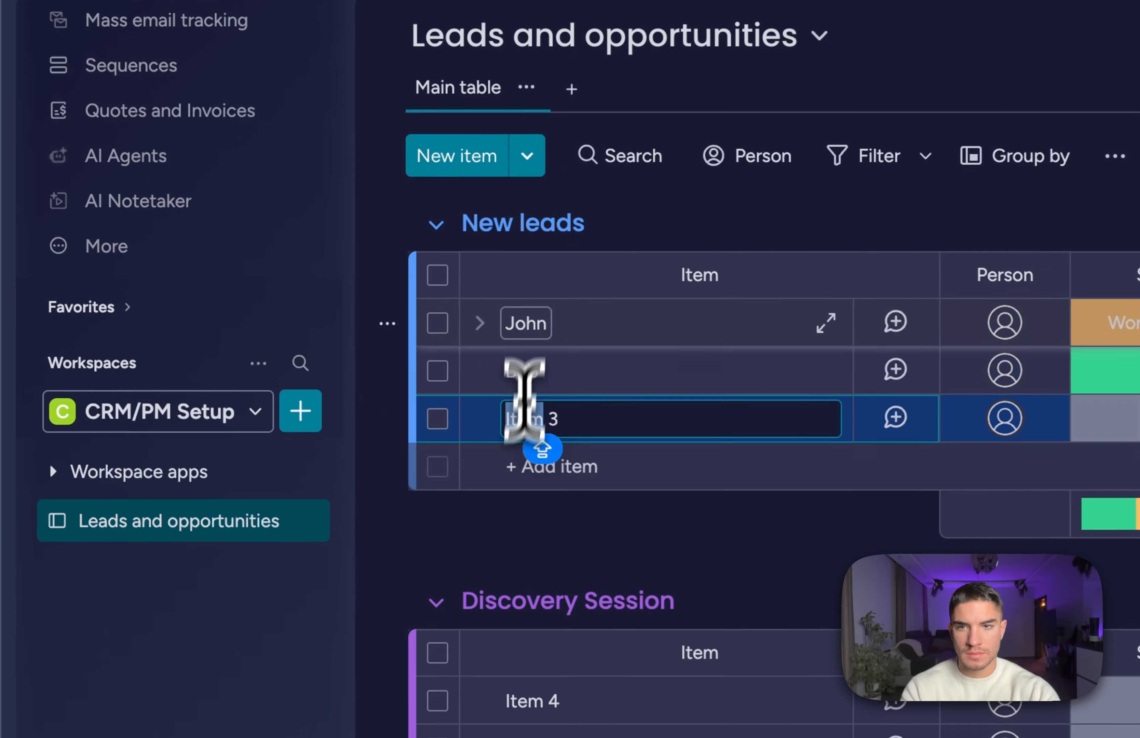
pyautogui.write('Maria')
pyautogui.press('Return')
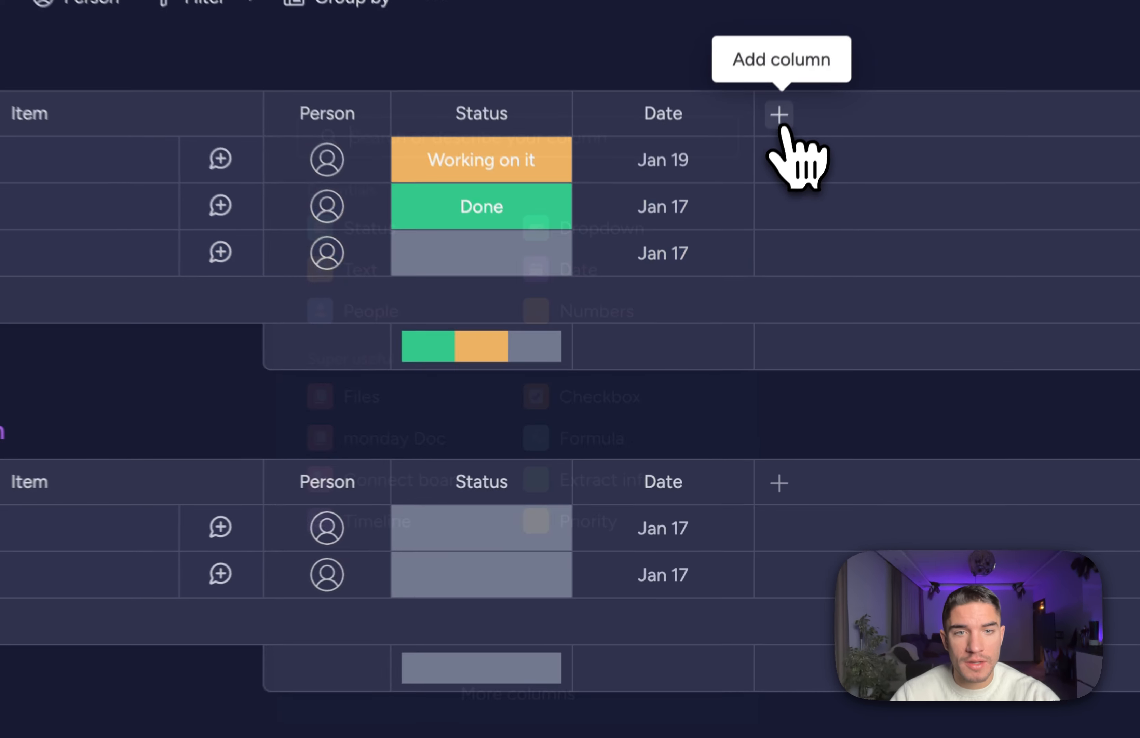
# Browse the Column Center's column types and close it without adding a column.
pyautogui.click(733, 307)
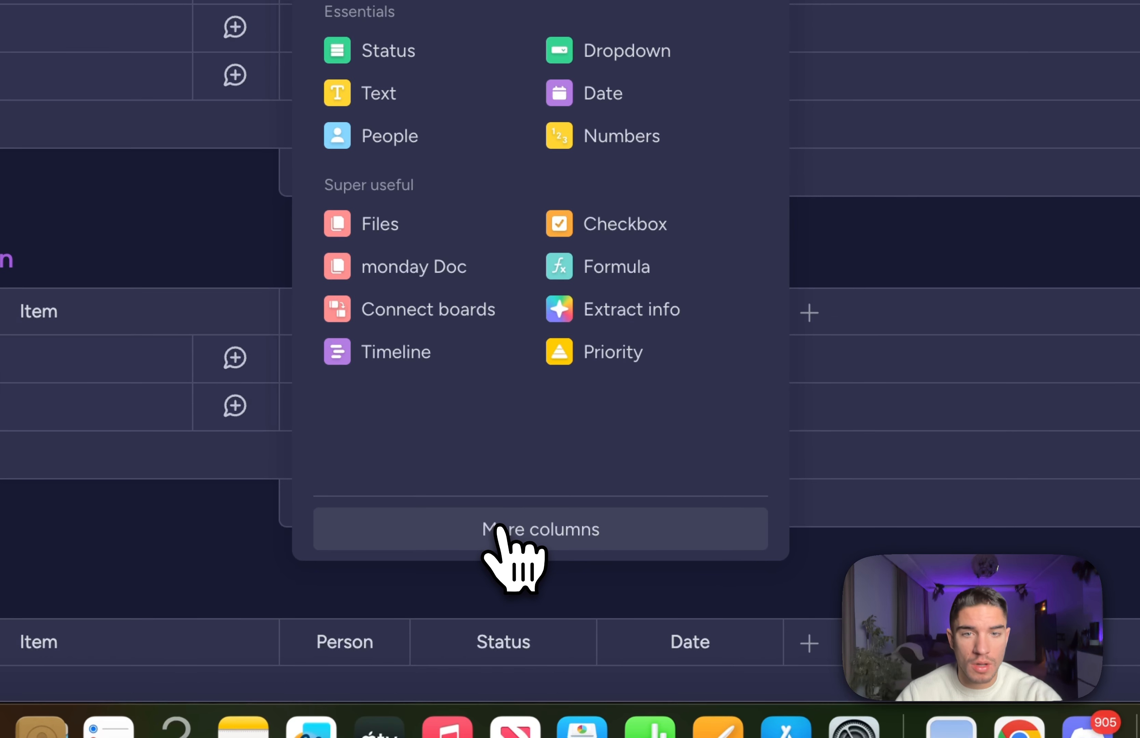
pyautogui.click(484, 644)
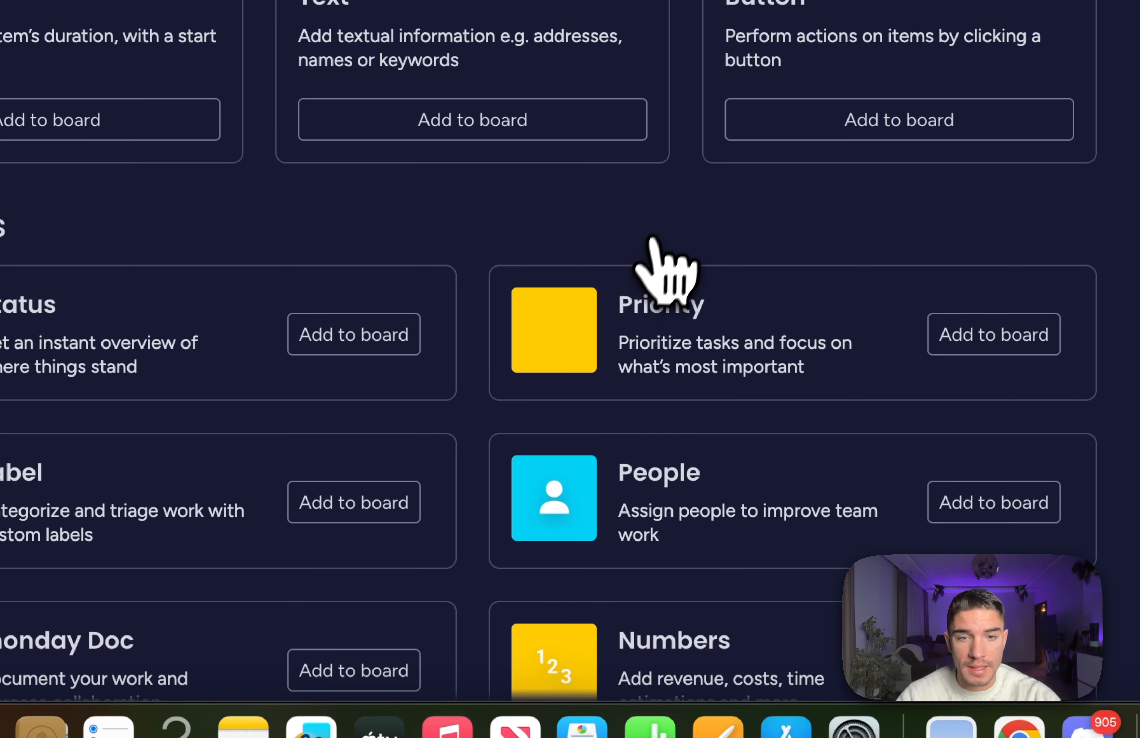
pyautogui.scroll(-3, 523, 225)
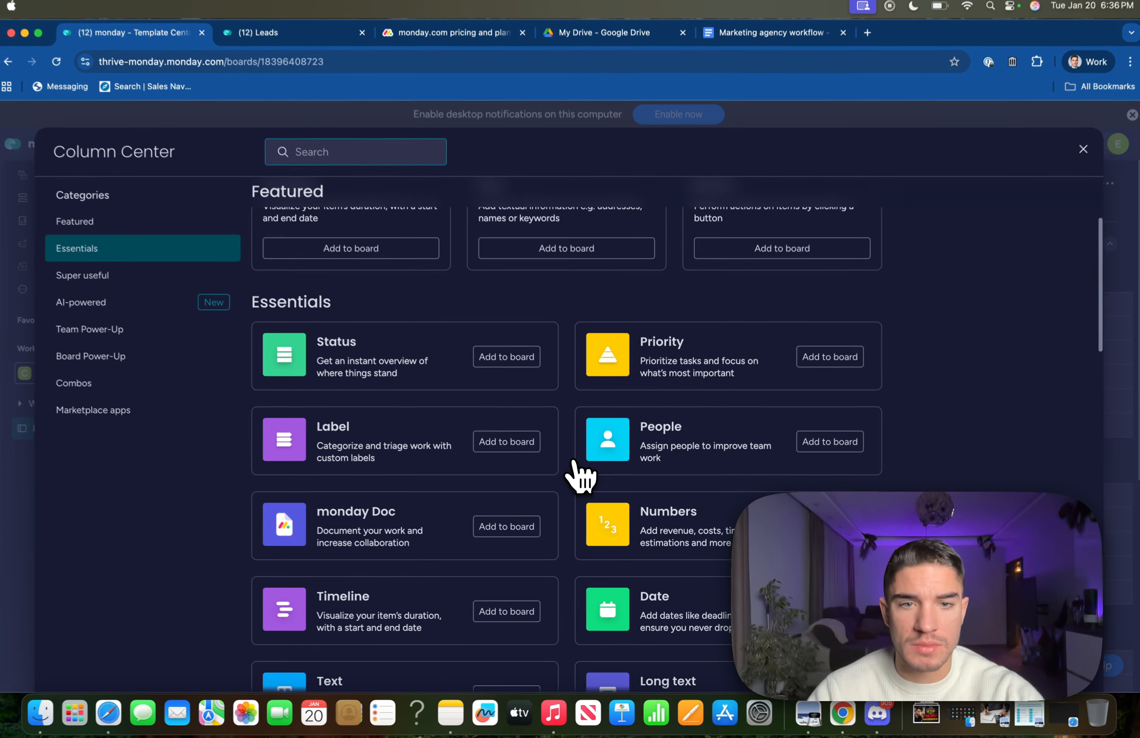
pyautogui.scroll(-5, 579, 476)
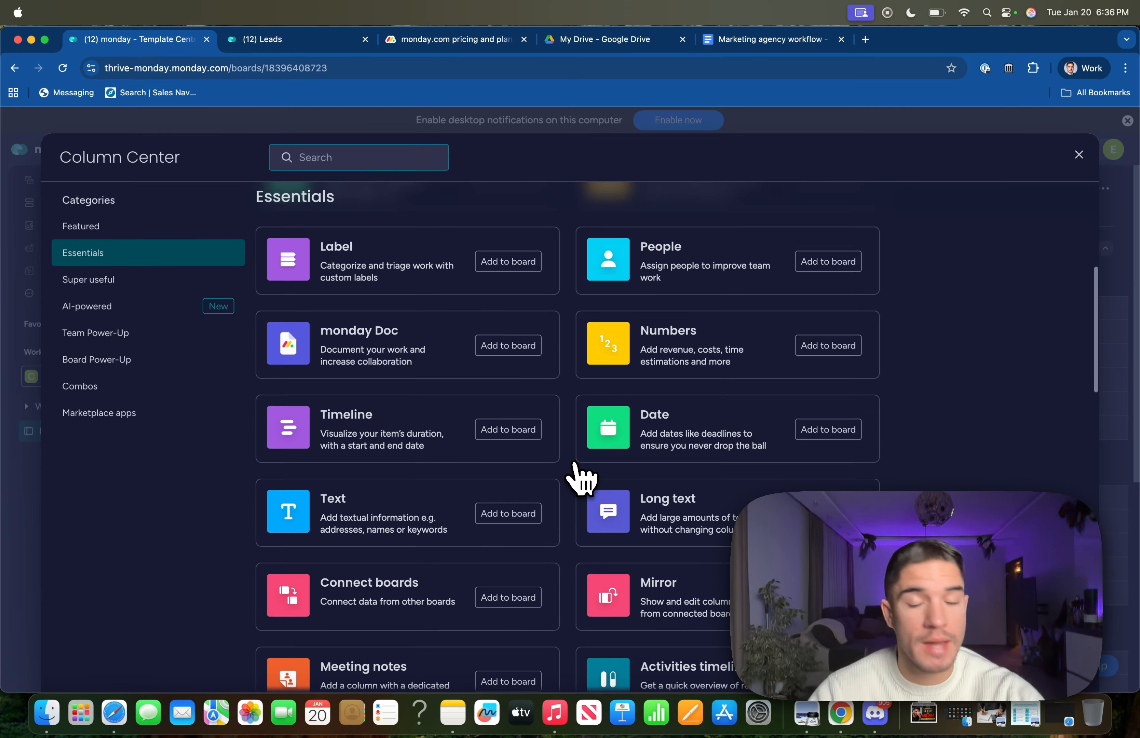
pyautogui.scroll(-10, 581, 477)
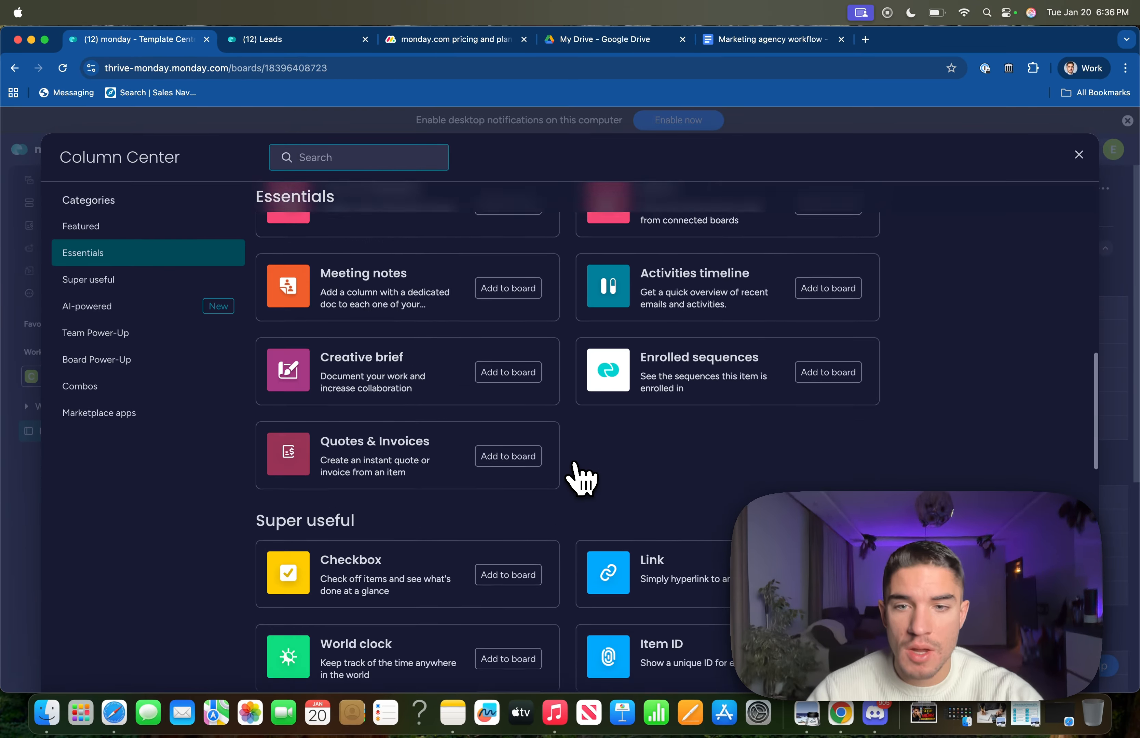
pyautogui.scroll(-15, 581, 477)
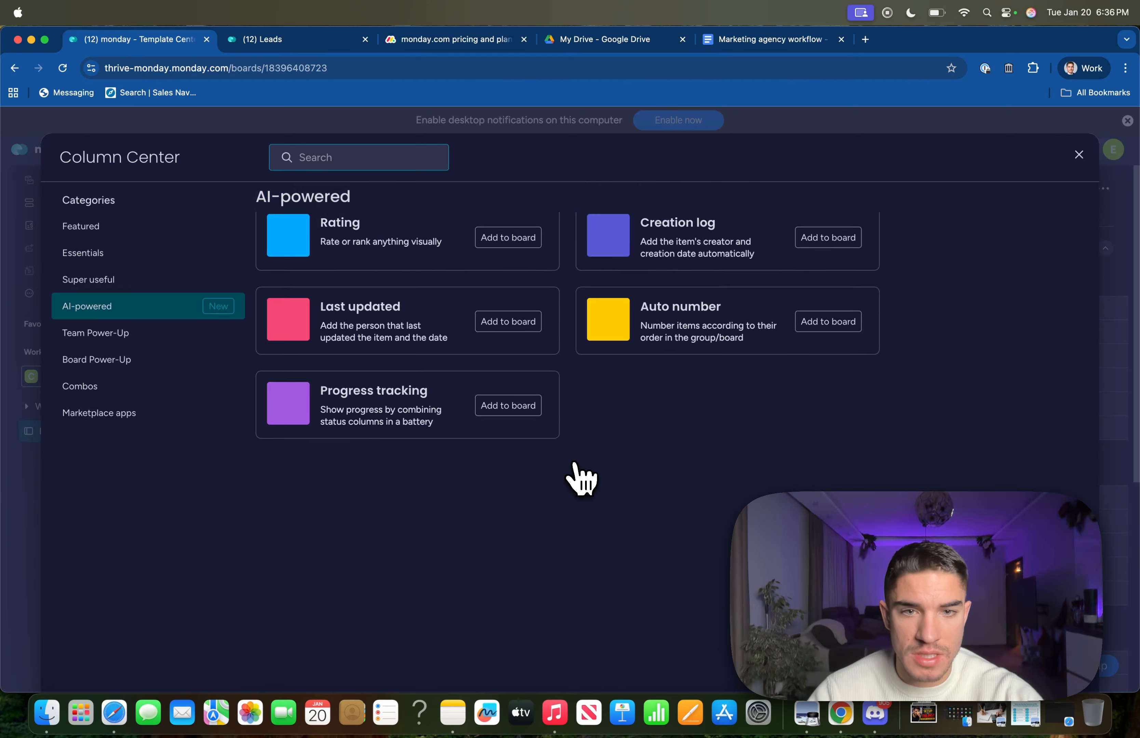
pyautogui.scroll(20, 581, 477)
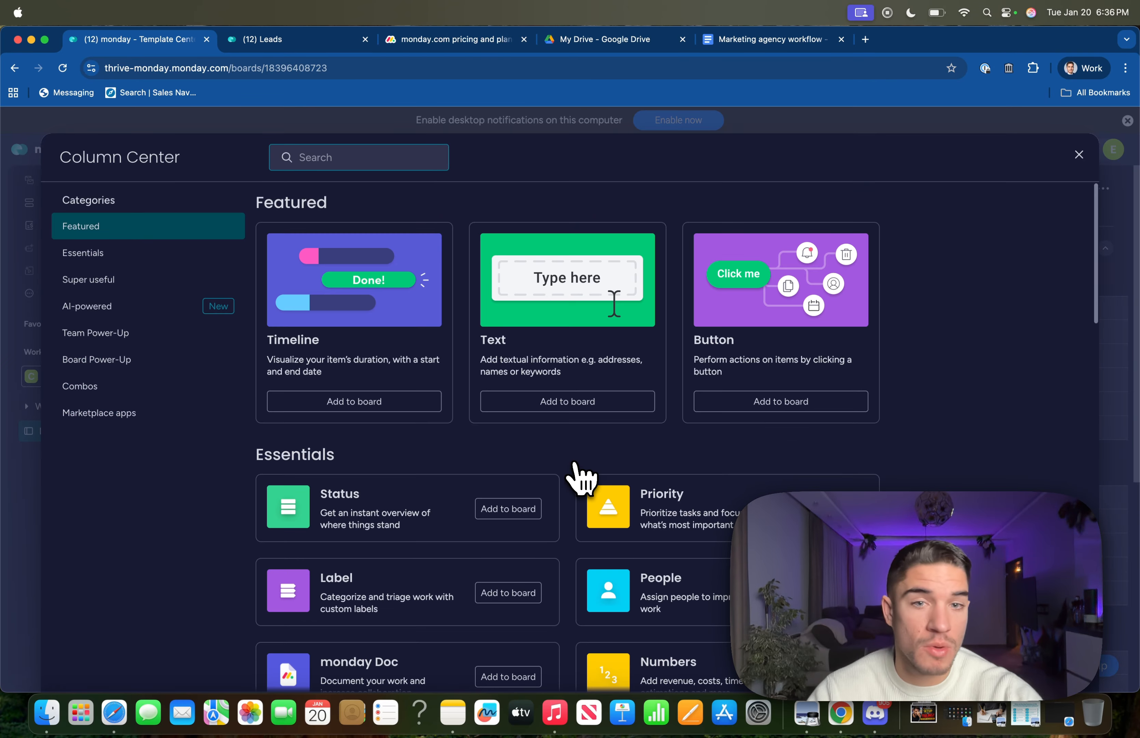
pyautogui.click(1078, 154)
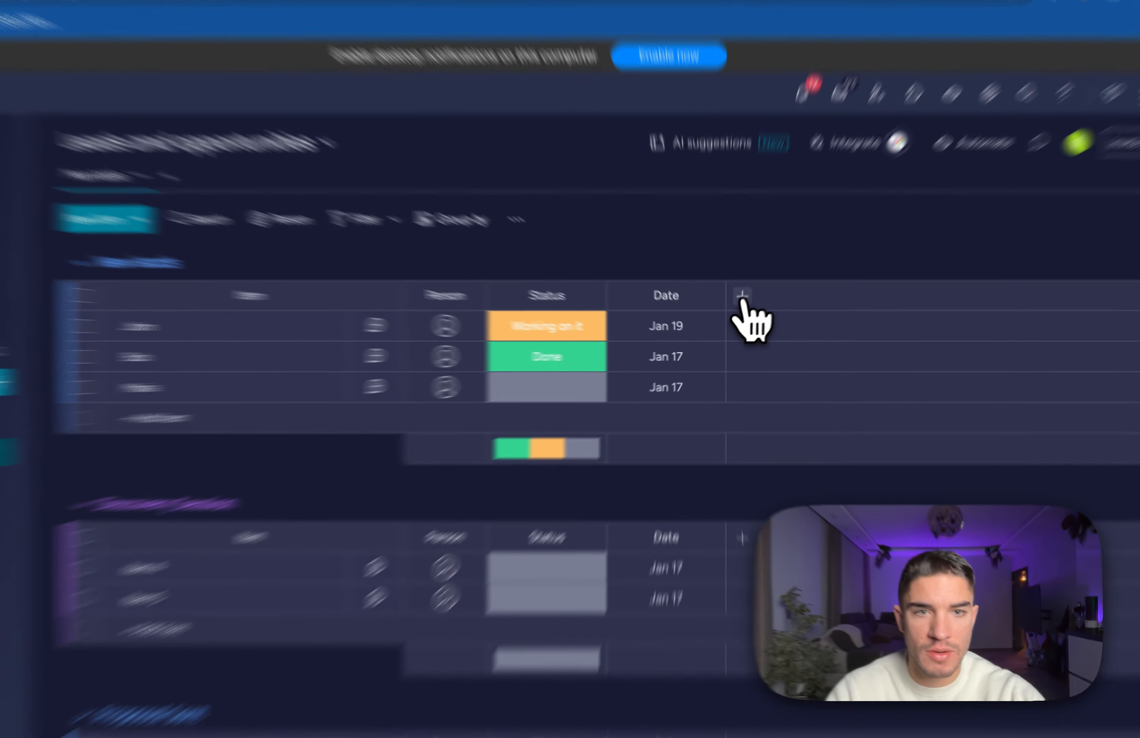
# Add a Files column named 'Documents' after Date and view its upload options.
pyautogui.click(736, 308)
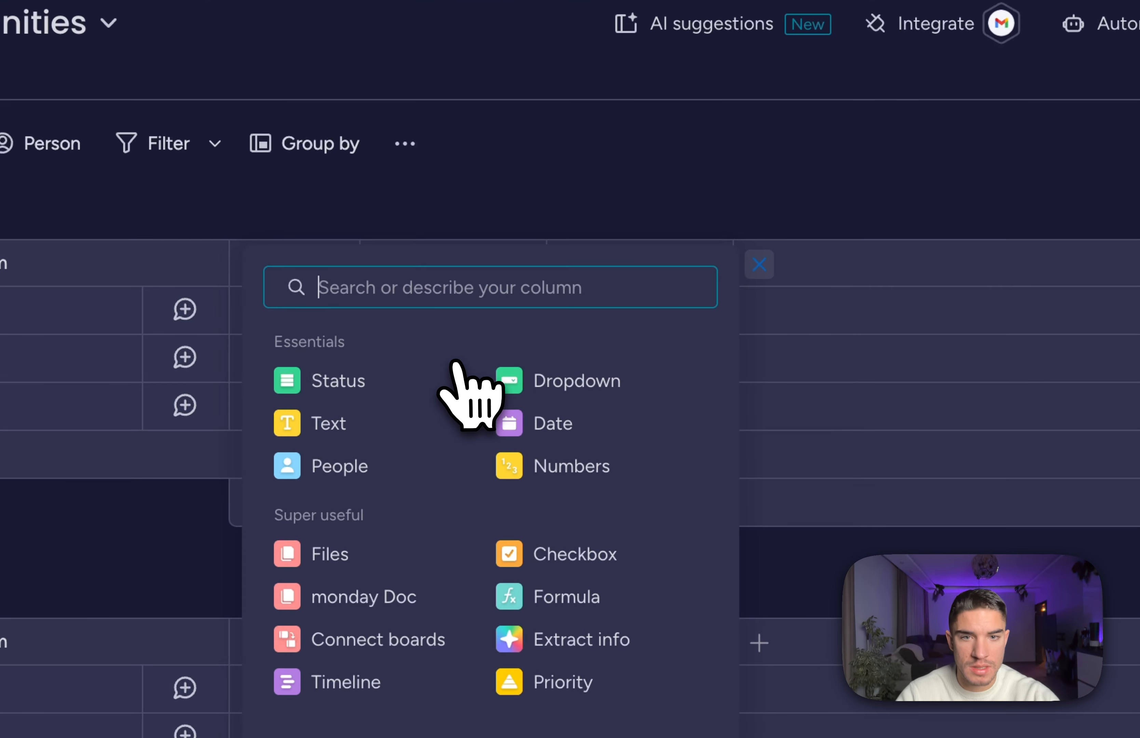
pyautogui.click(335, 551)
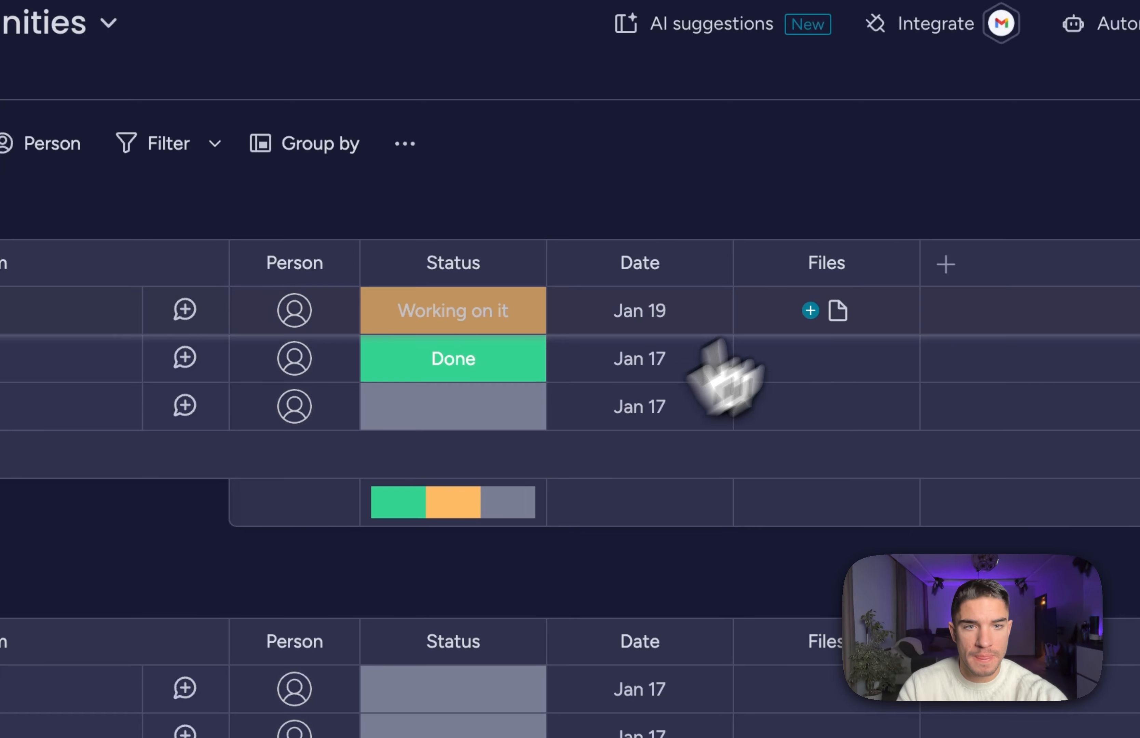
pyautogui.click(820, 264)
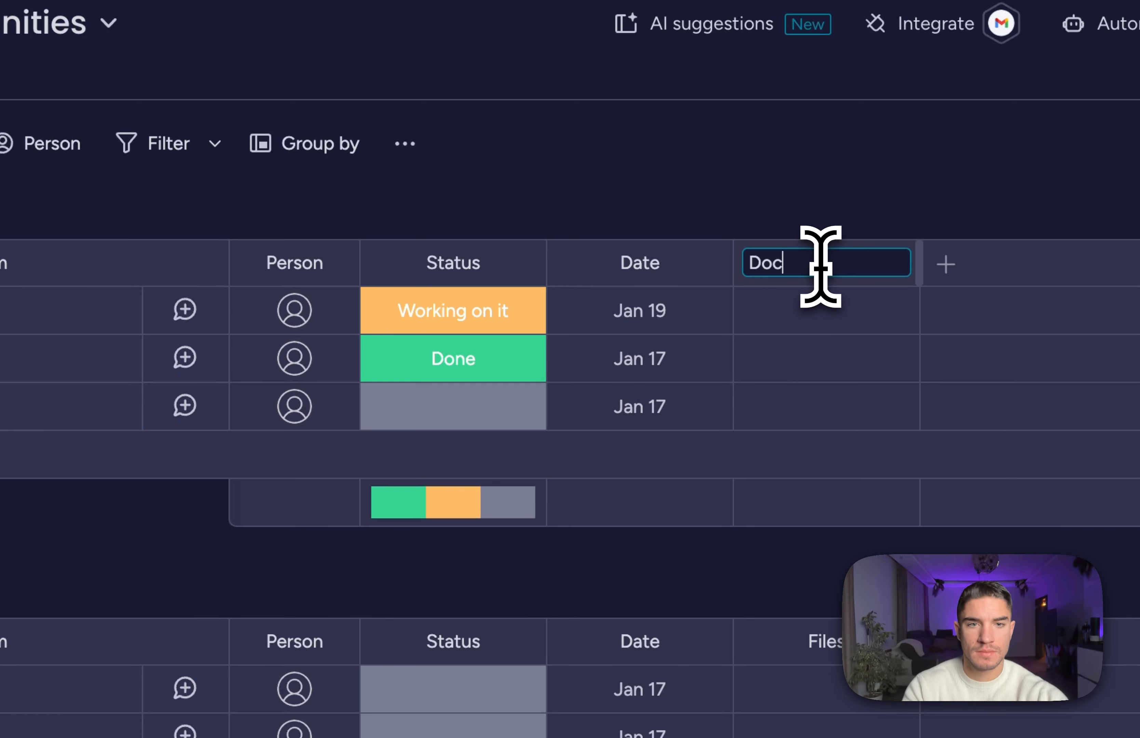
pyautogui.press('Return')
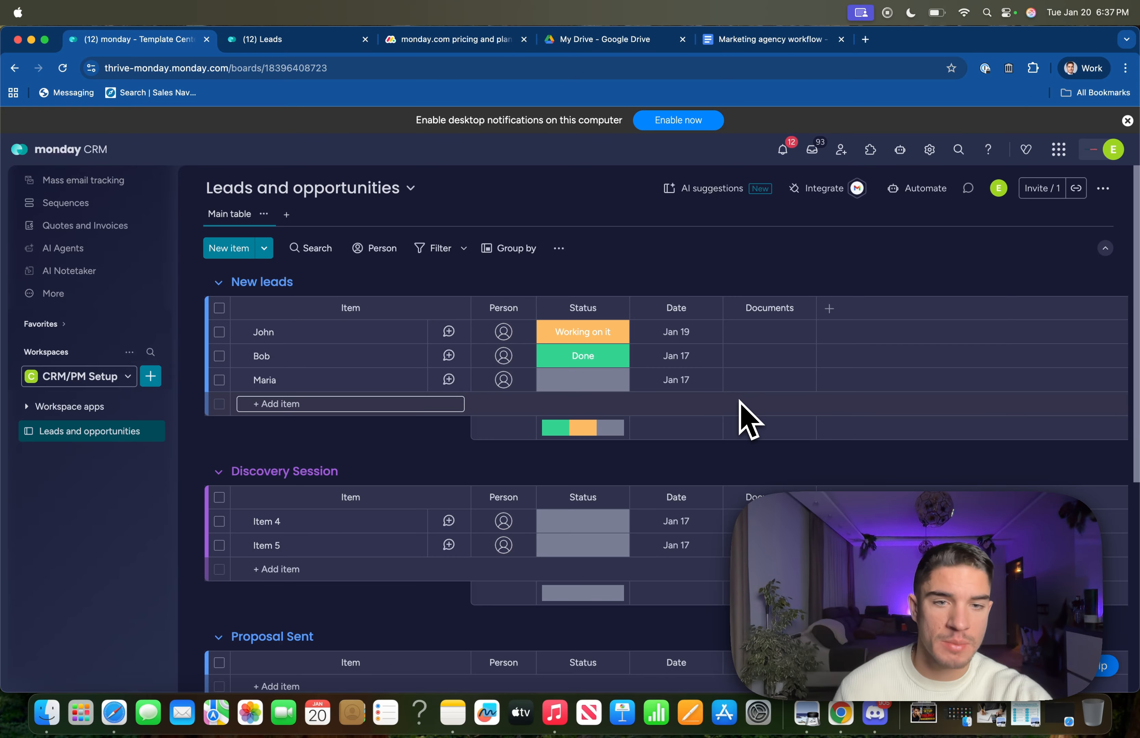
pyautogui.scroll(-3, 740, 412)
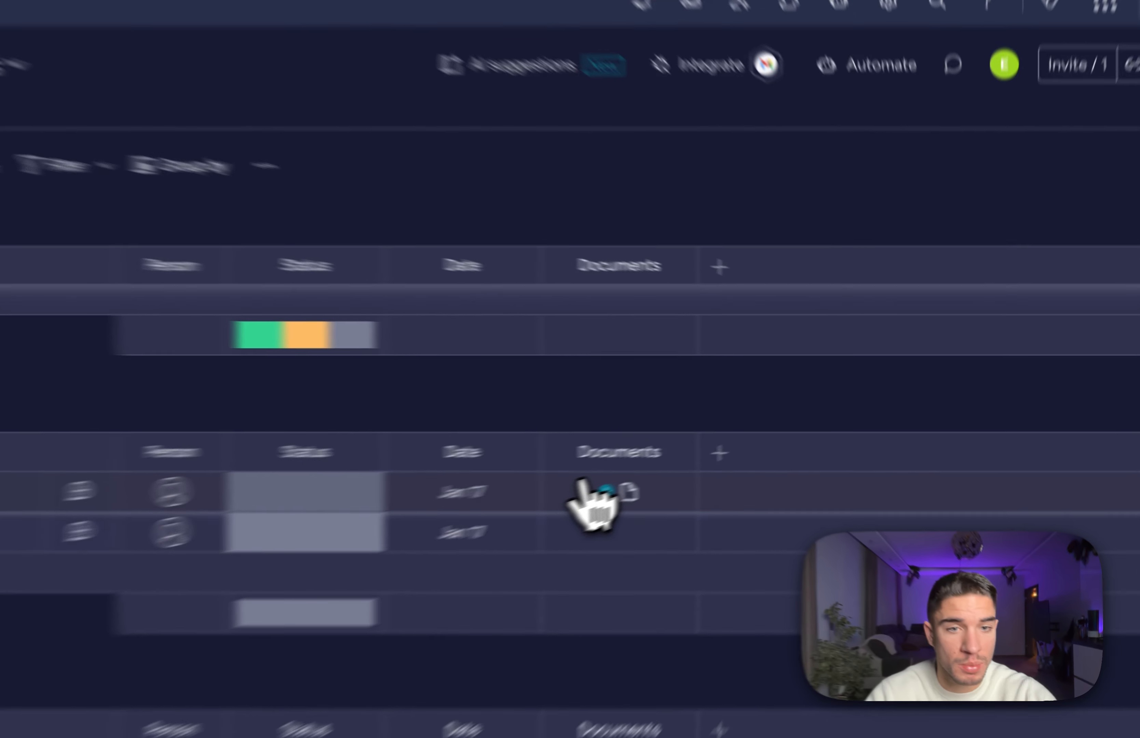
pyautogui.click(582, 484)
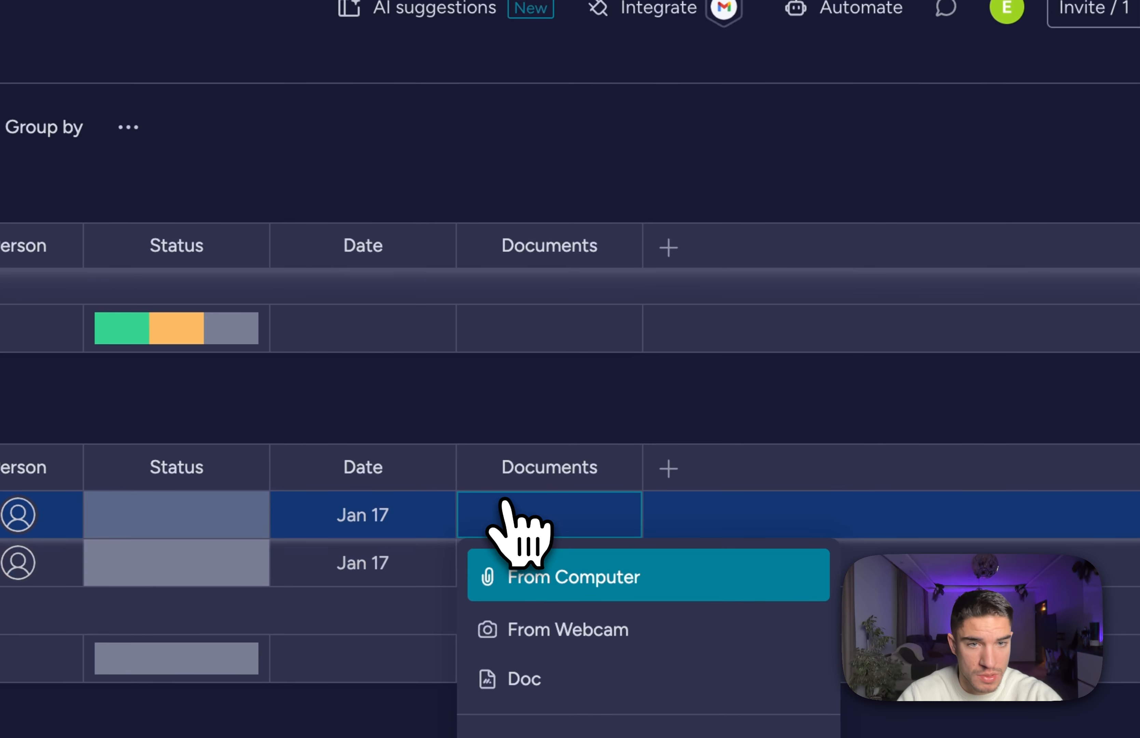
pyautogui.scroll(3, 474, 379)
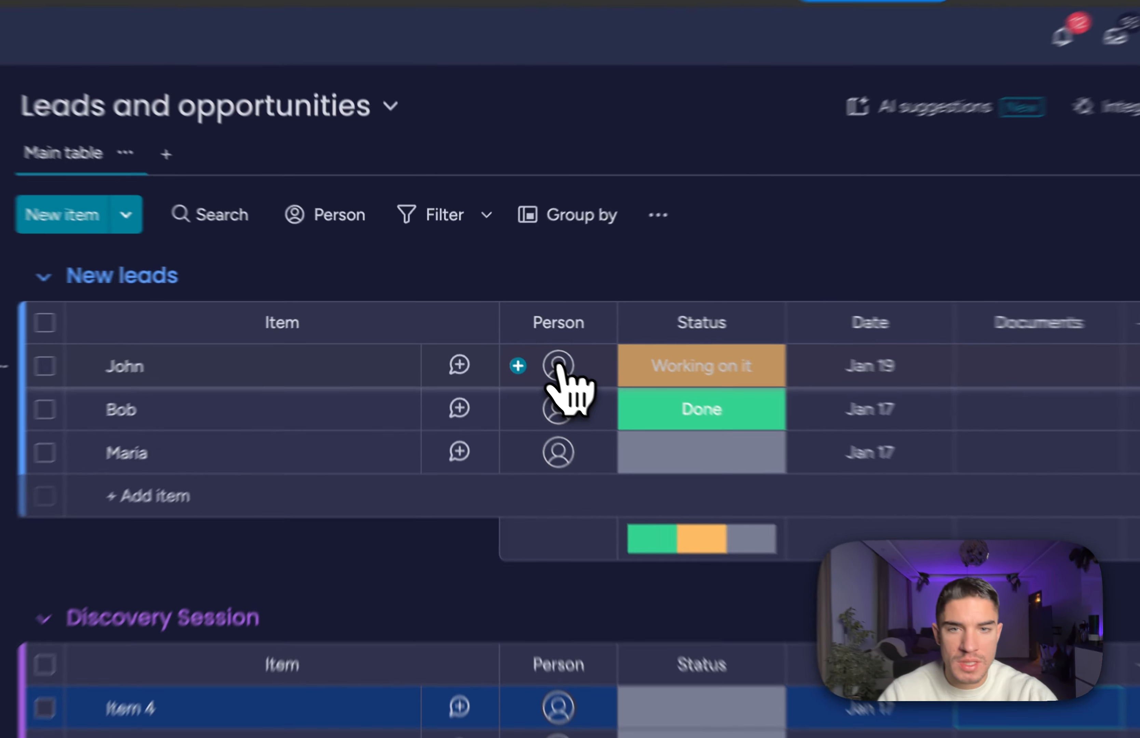
# Assign a suggested person to the first lead, then add a second assignee.
pyautogui.click(503, 332)
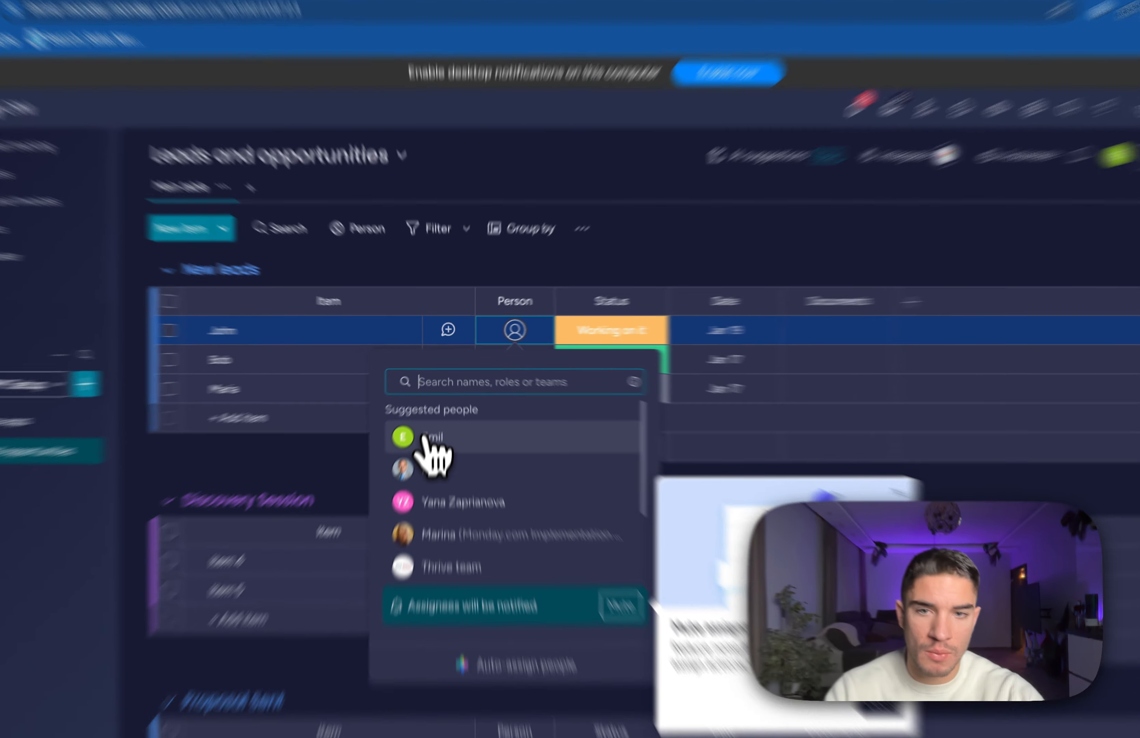
pyautogui.click(429, 420)
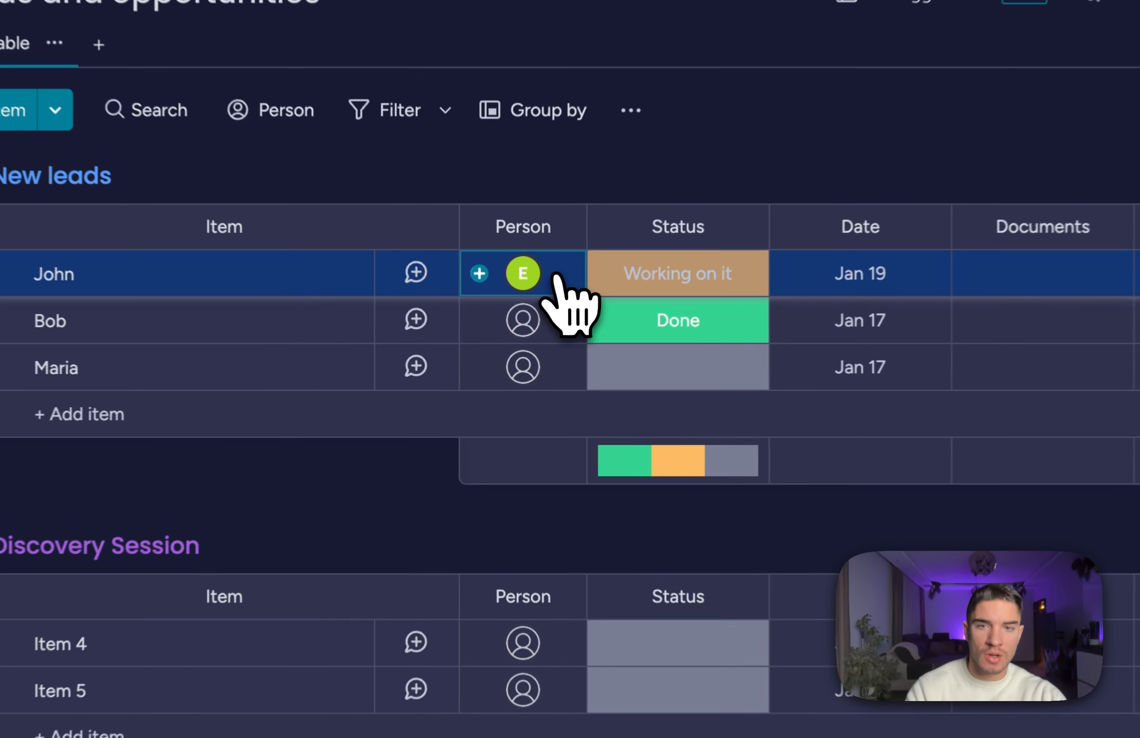
pyautogui.click(521, 336)
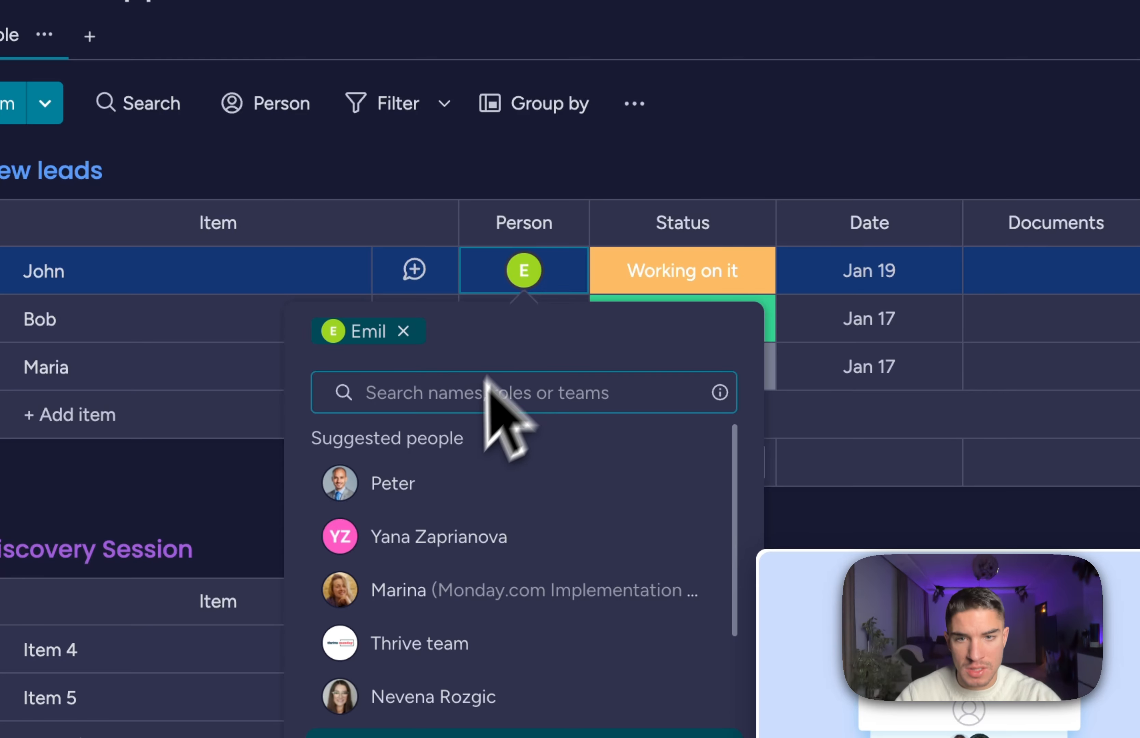
pyautogui.click(463, 498)
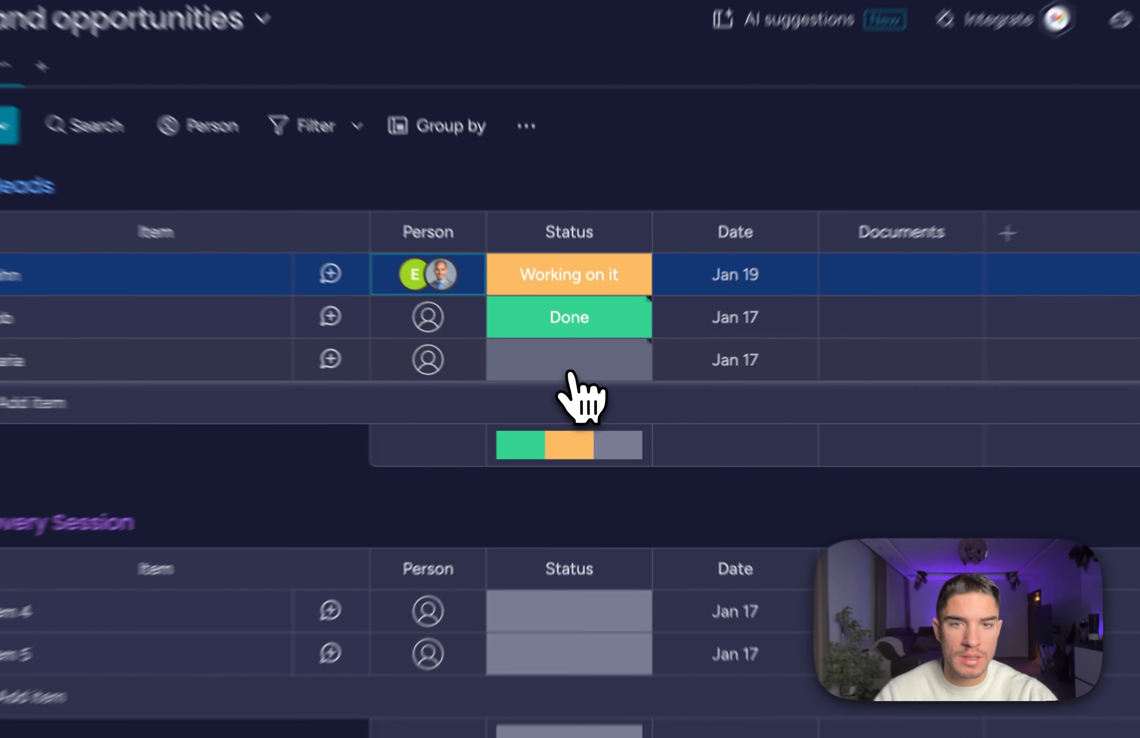
# Edit the Status labels, adding a new 'Not available' label.
pyautogui.click(582, 380)
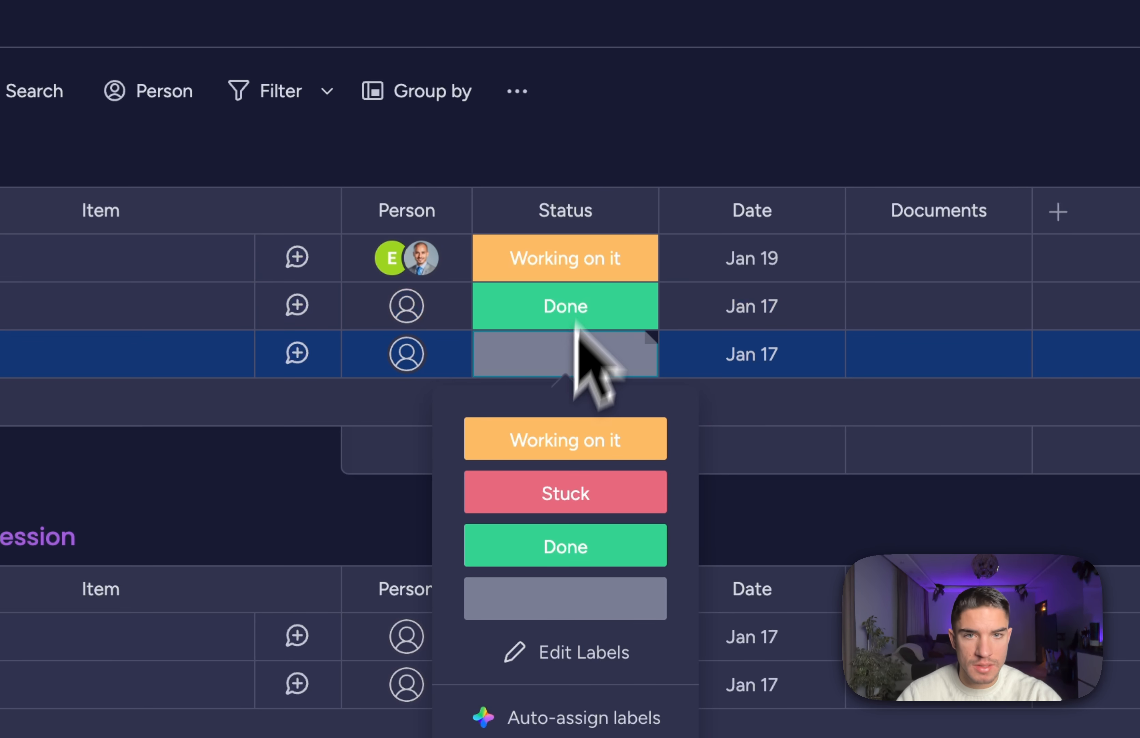
pyautogui.click(610, 115)
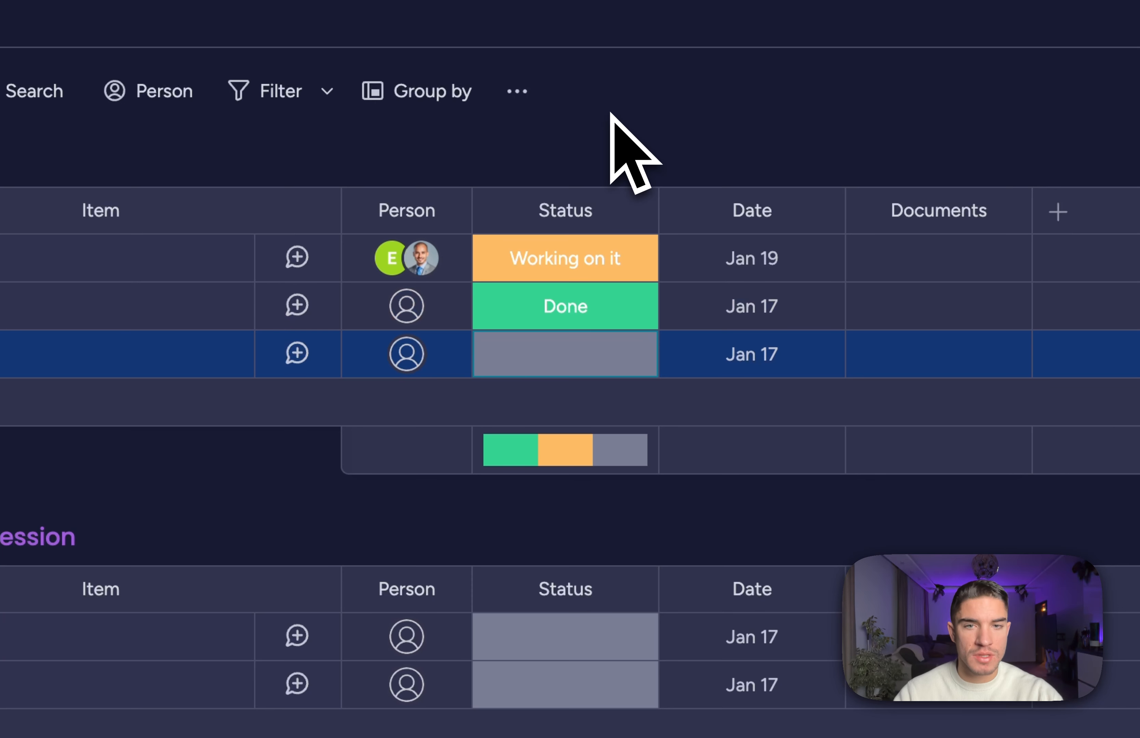
pyautogui.click(555, 370)
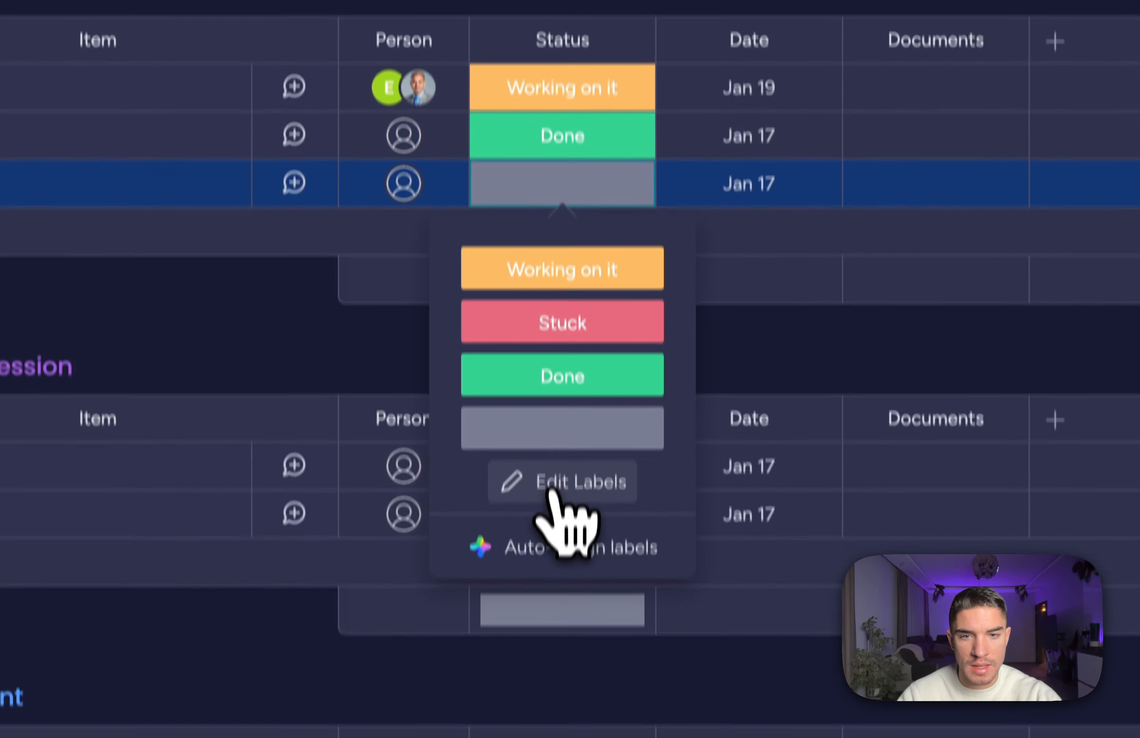
pyautogui.click(554, 491)
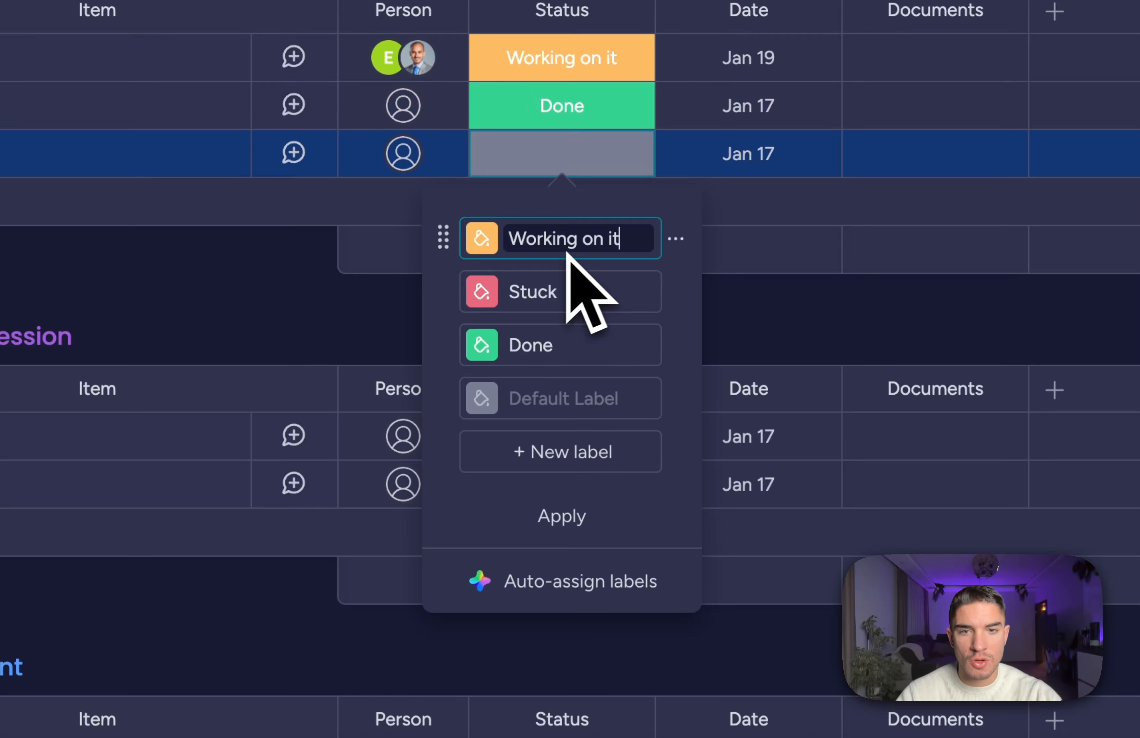
pyautogui.click(547, 465)
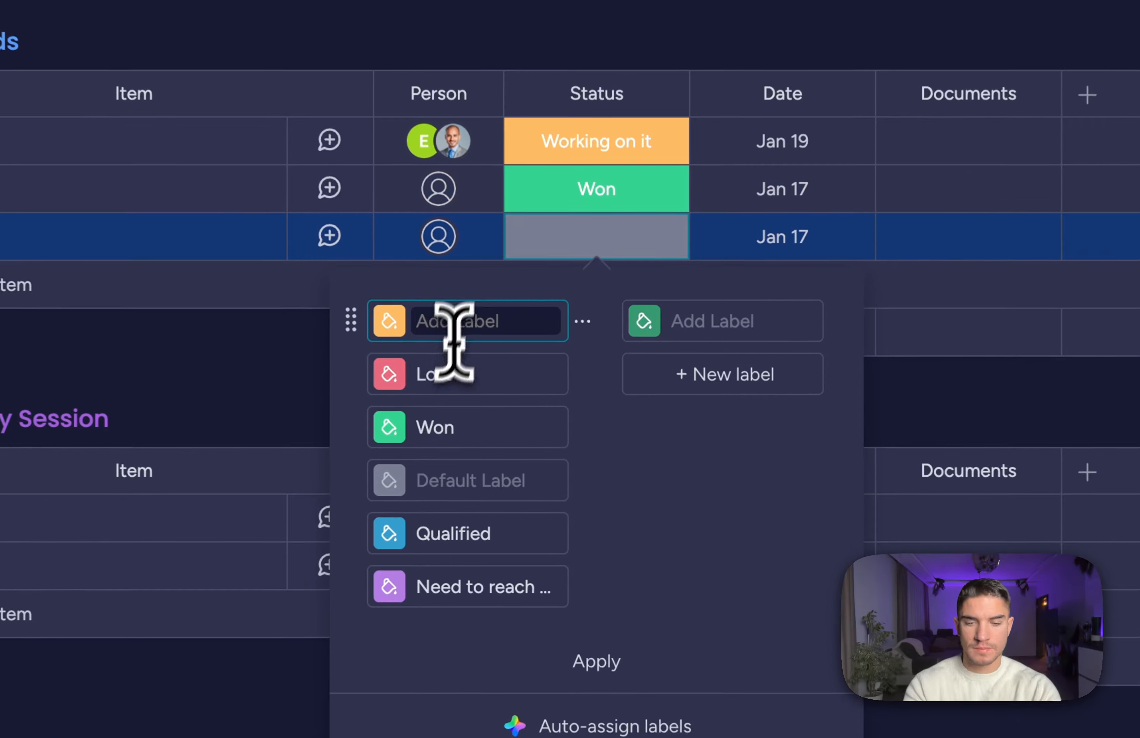
pyautogui.write('Not avaial')
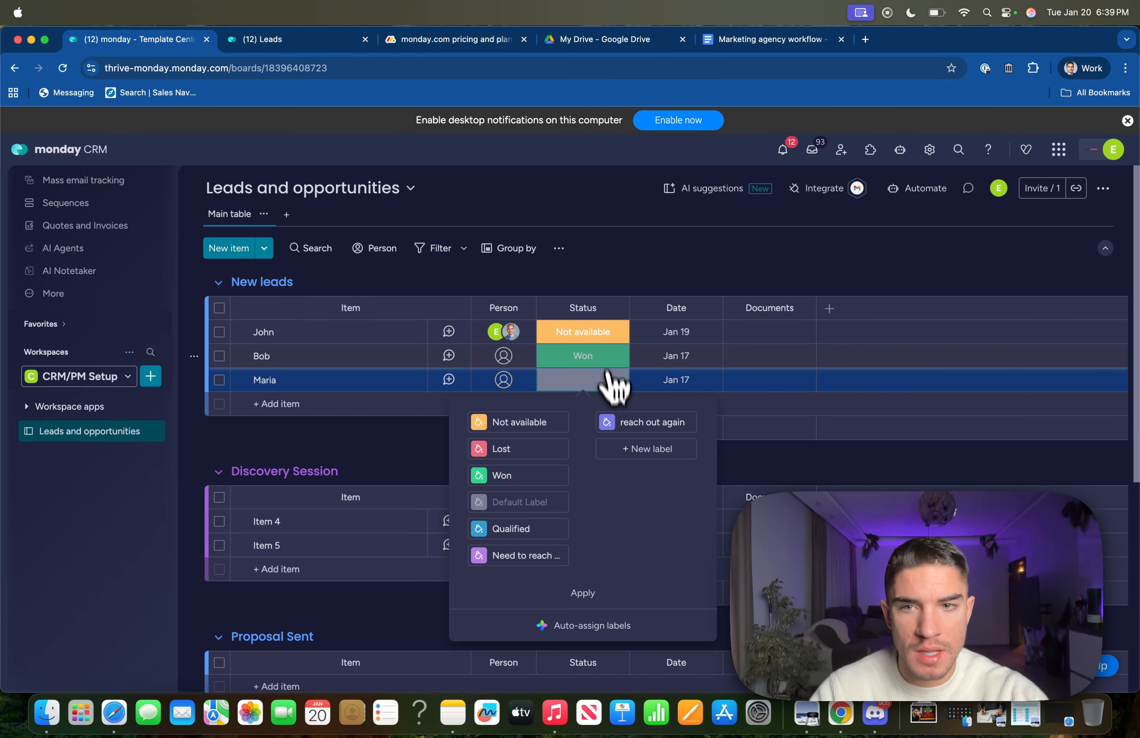
# Set the first lead to Need to reach out and the third to reach out again.
pyautogui.click(583, 332)
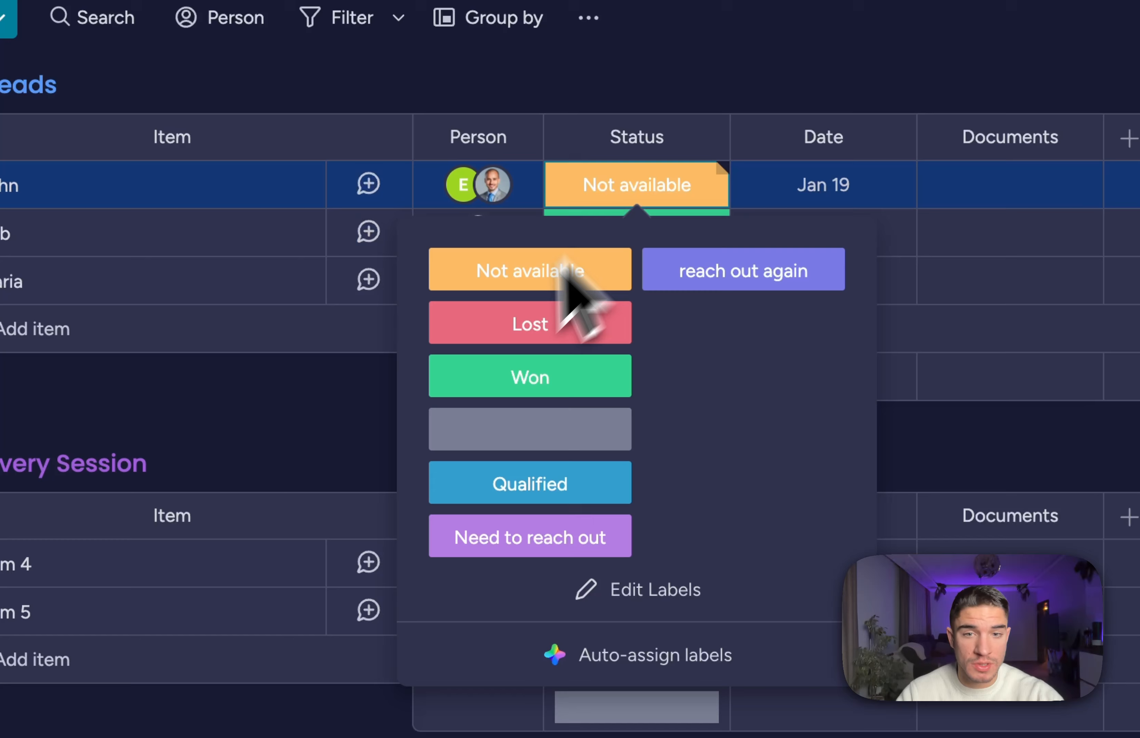
pyautogui.click(484, 544)
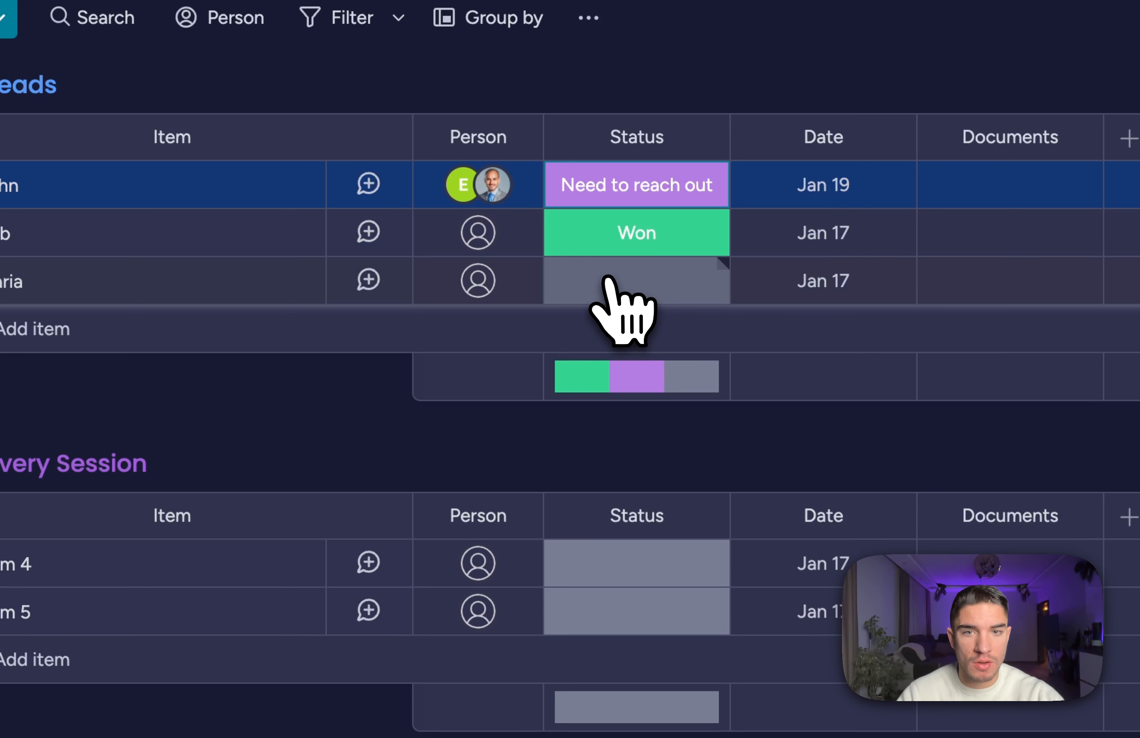
pyautogui.click(623, 282)
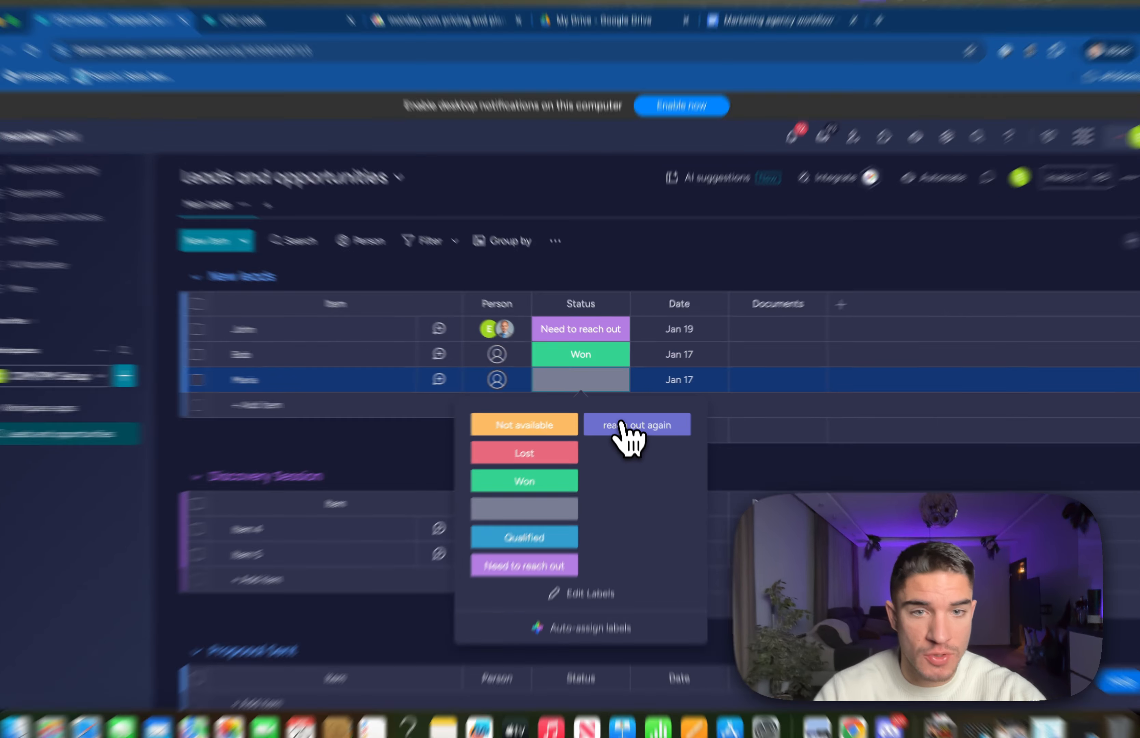
pyautogui.click(628, 422)
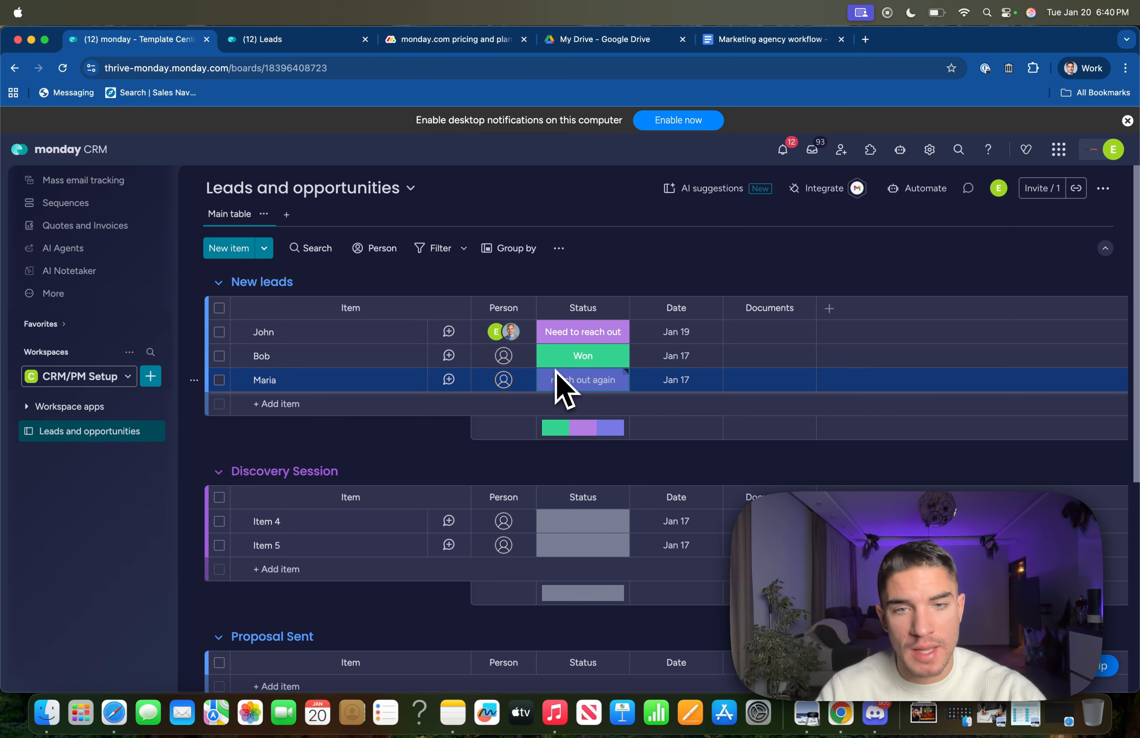
pyautogui.click(580, 336)
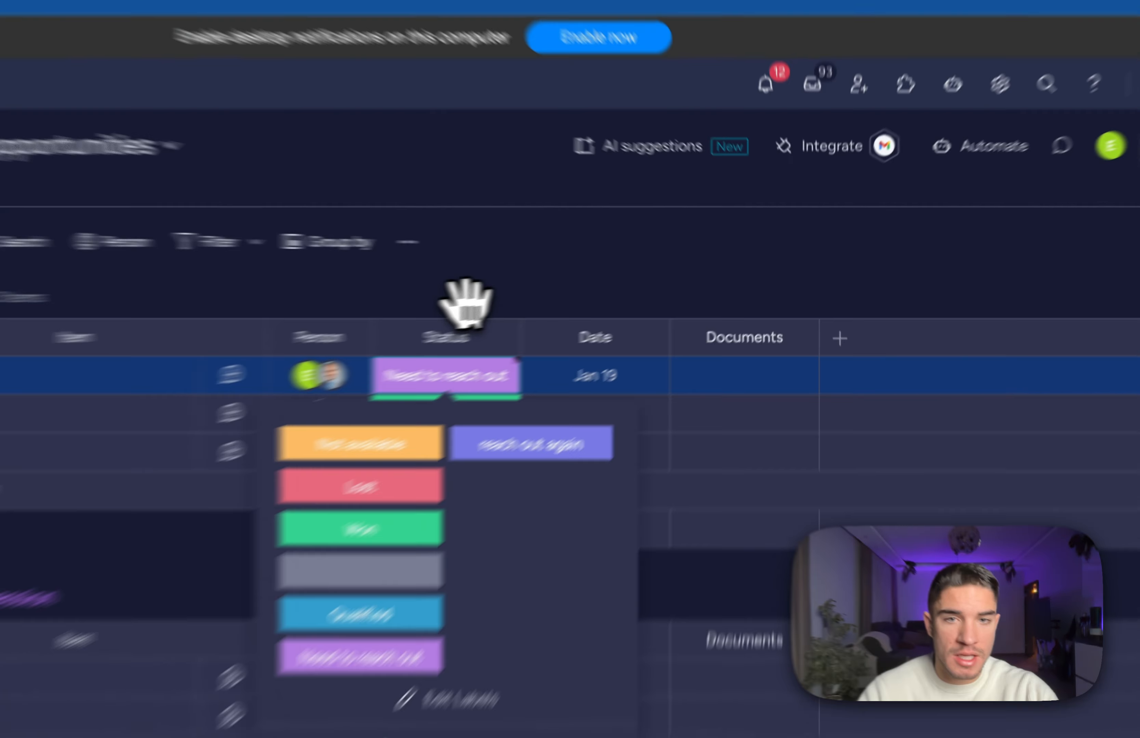
pyautogui.click(594, 283)
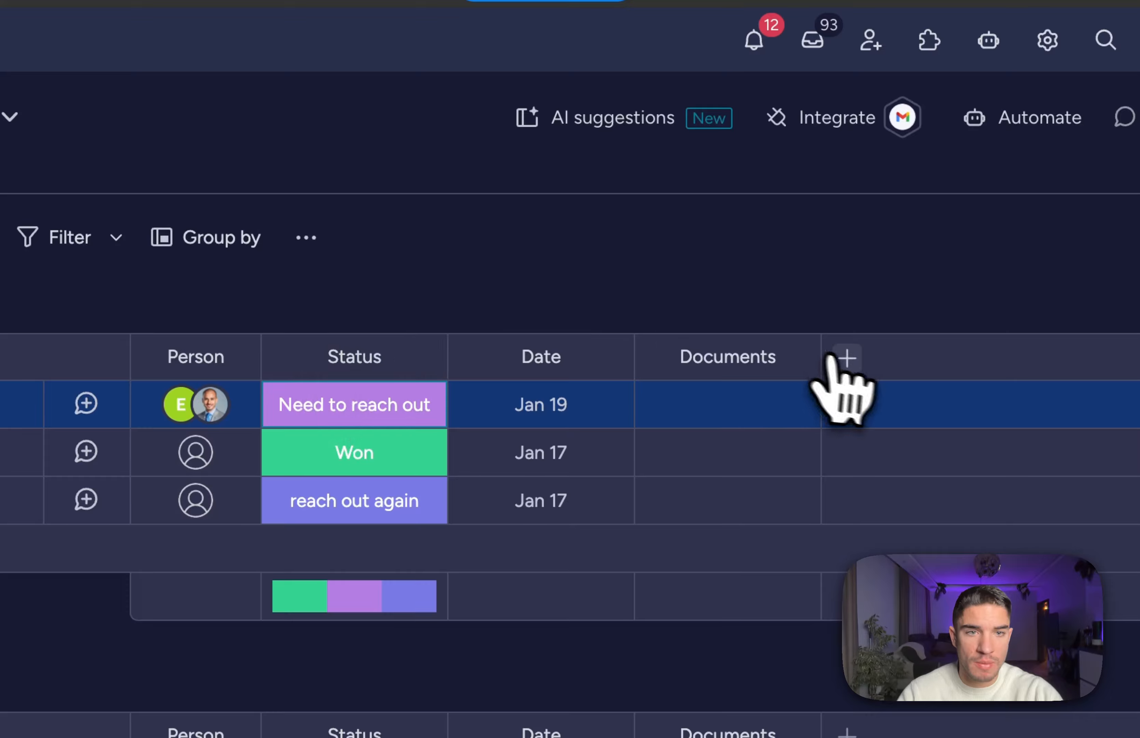
# Add a status column named 'Qualification' to the board.
pyautogui.click(846, 358)
pyautogui.click(429, 473)
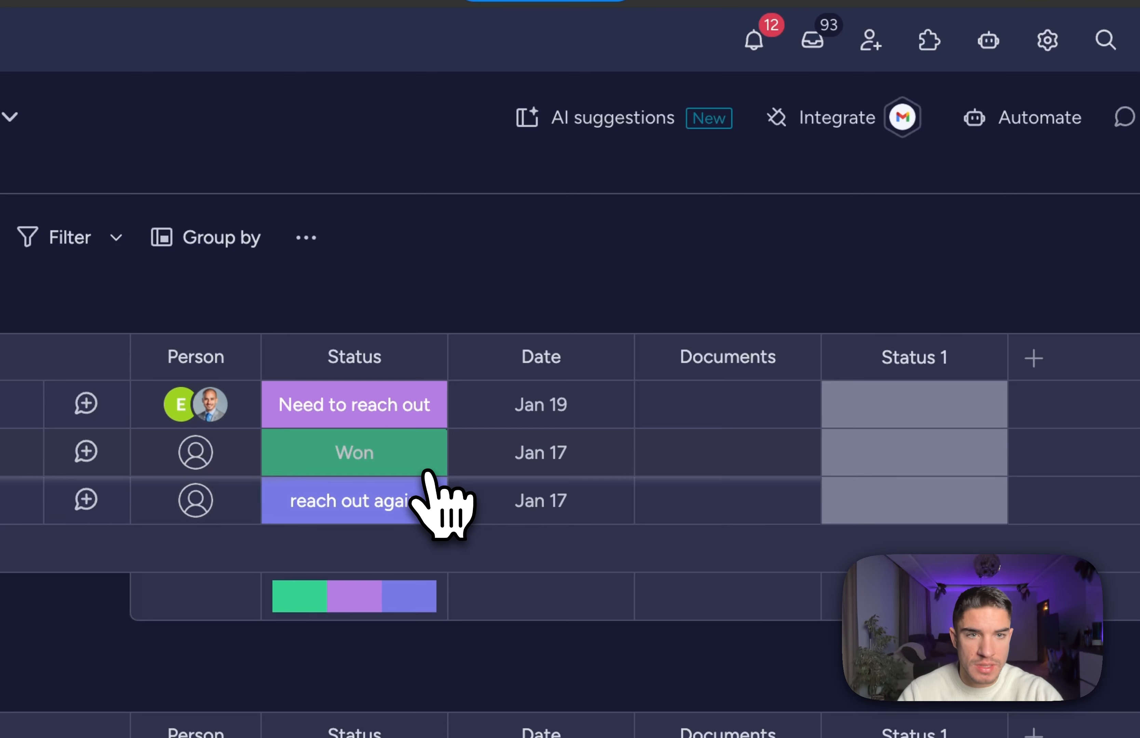
pyautogui.click(894, 360)
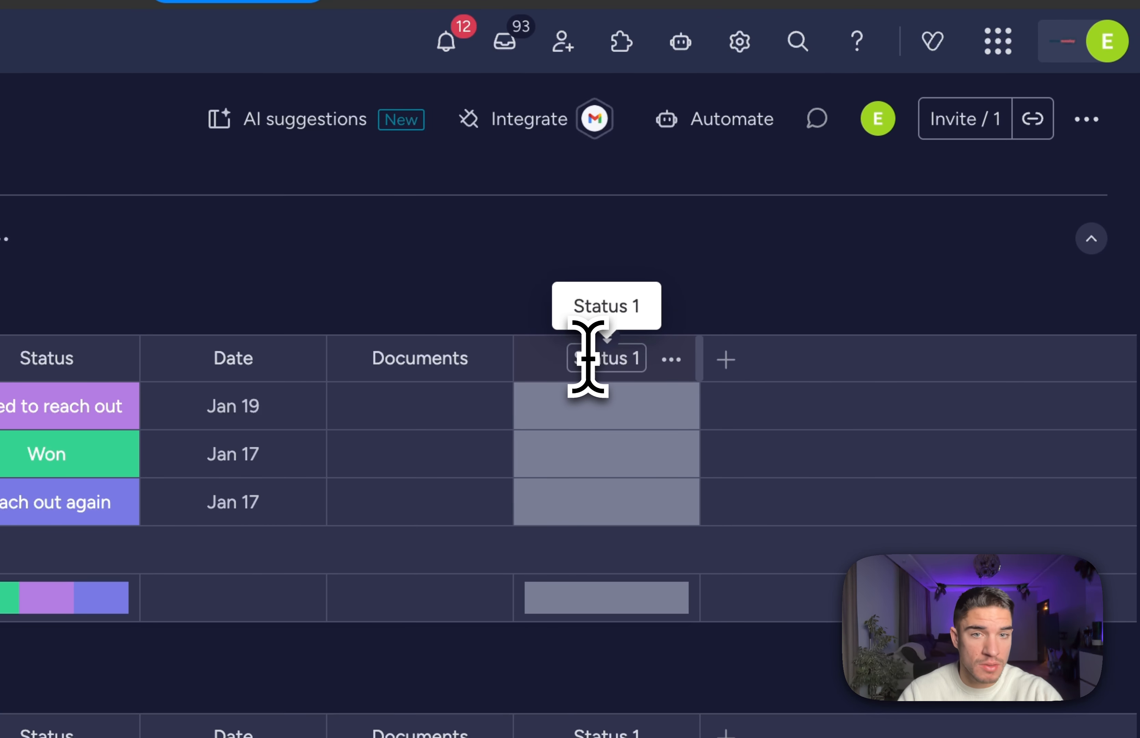
pyautogui.write('Q')
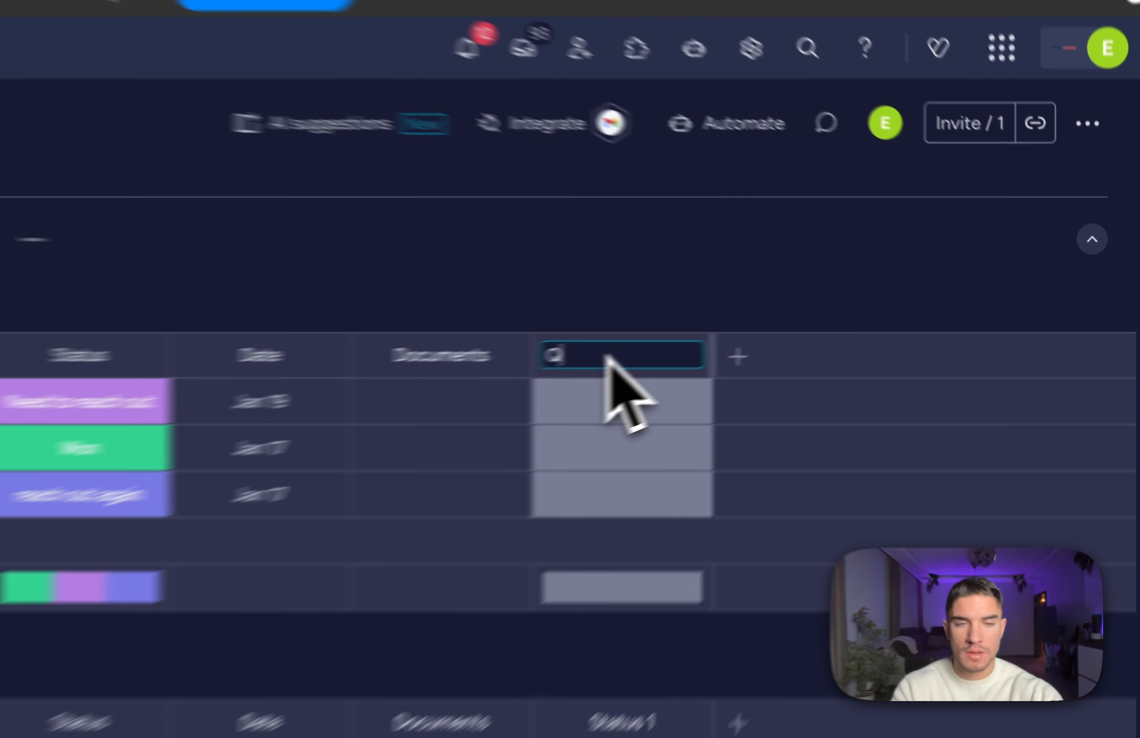
pyautogui.write('ualification')
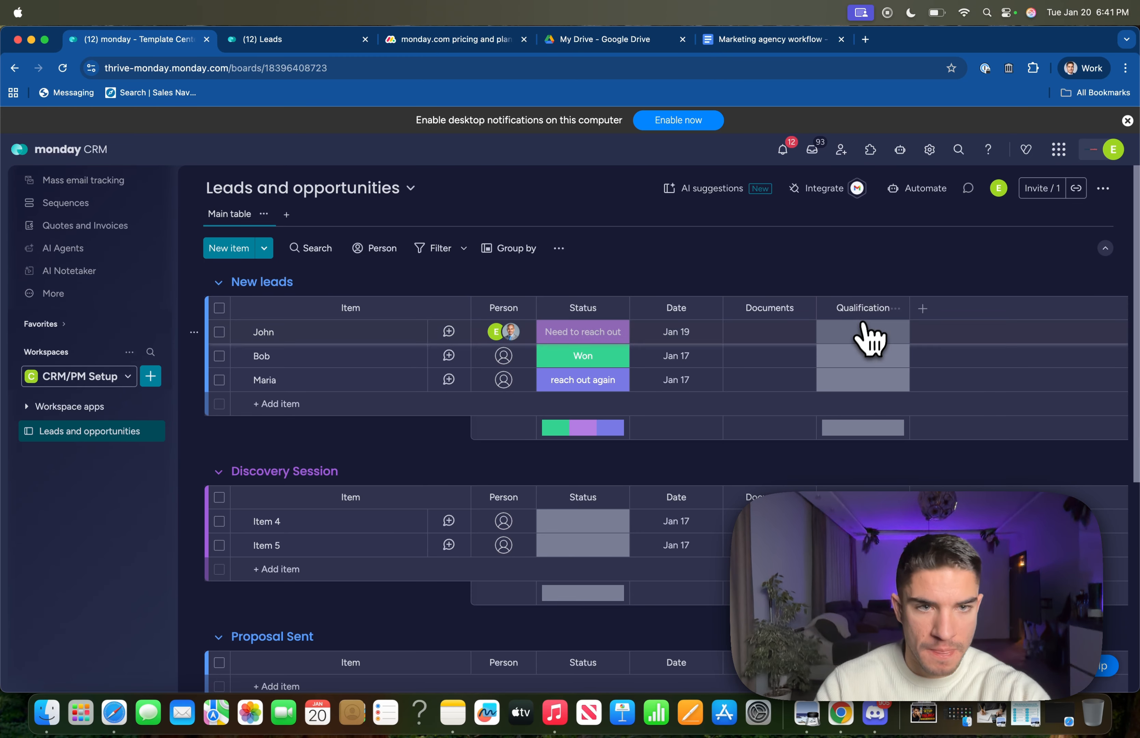
# Give Qualification the labels 'Qualified' (green) and 'Not qualified' and apply them.
pyautogui.click(867, 331)
pyautogui.click(849, 485)
pyautogui.click(842, 478)
pyautogui.click(822, 480)
pyautogui.click(826, 283)
pyautogui.write('Qu')
pyautogui.click(855, 507)
pyautogui.click(759, 507)
pyautogui.click(623, 178)
pyautogui.click(566, 527)
pyautogui.write('Not qualified')
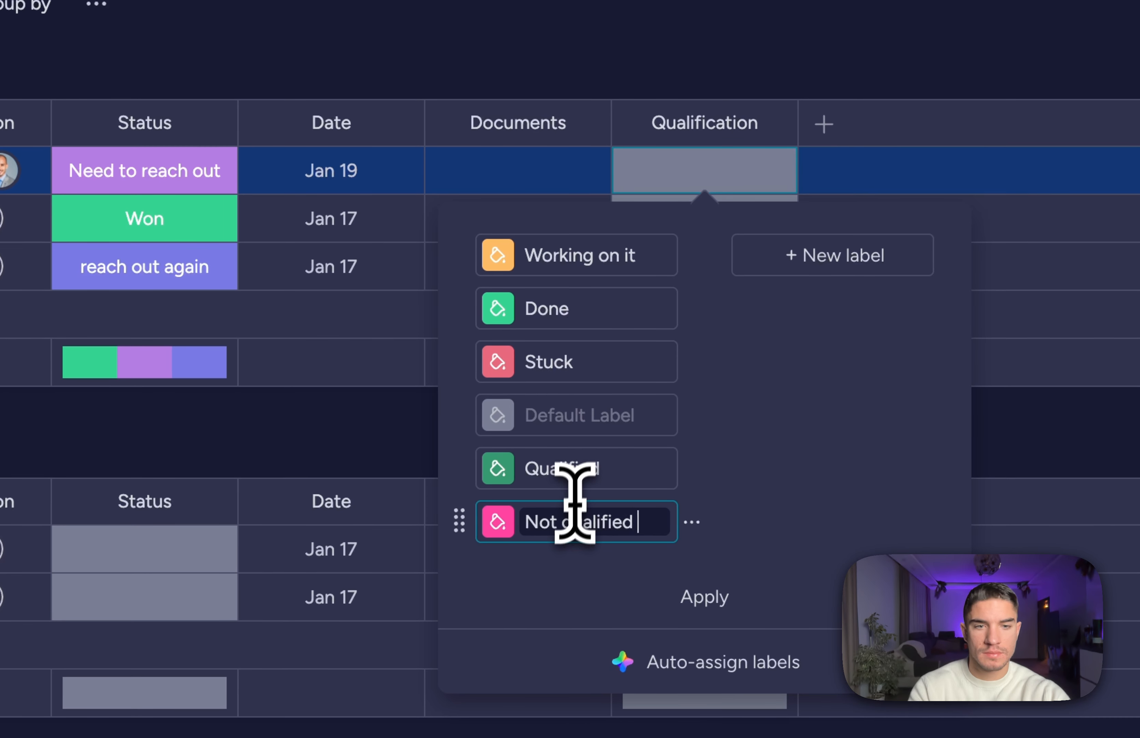
pyautogui.click(486, 477)
pyautogui.click(693, 605)
pyautogui.click(768, 47)
# Rate the three leads Qualified, Not qualified, Qualified, then open the board's automations.
pyautogui.click(582, 261)
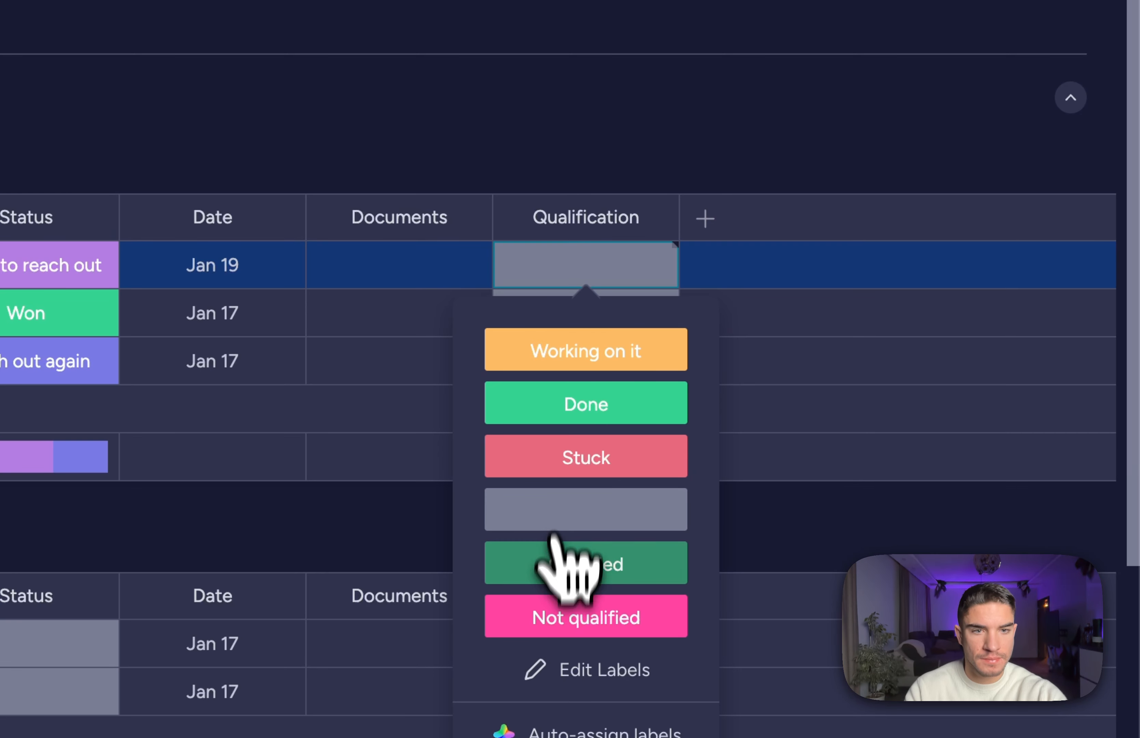
pyautogui.click(563, 560)
pyautogui.click(539, 321)
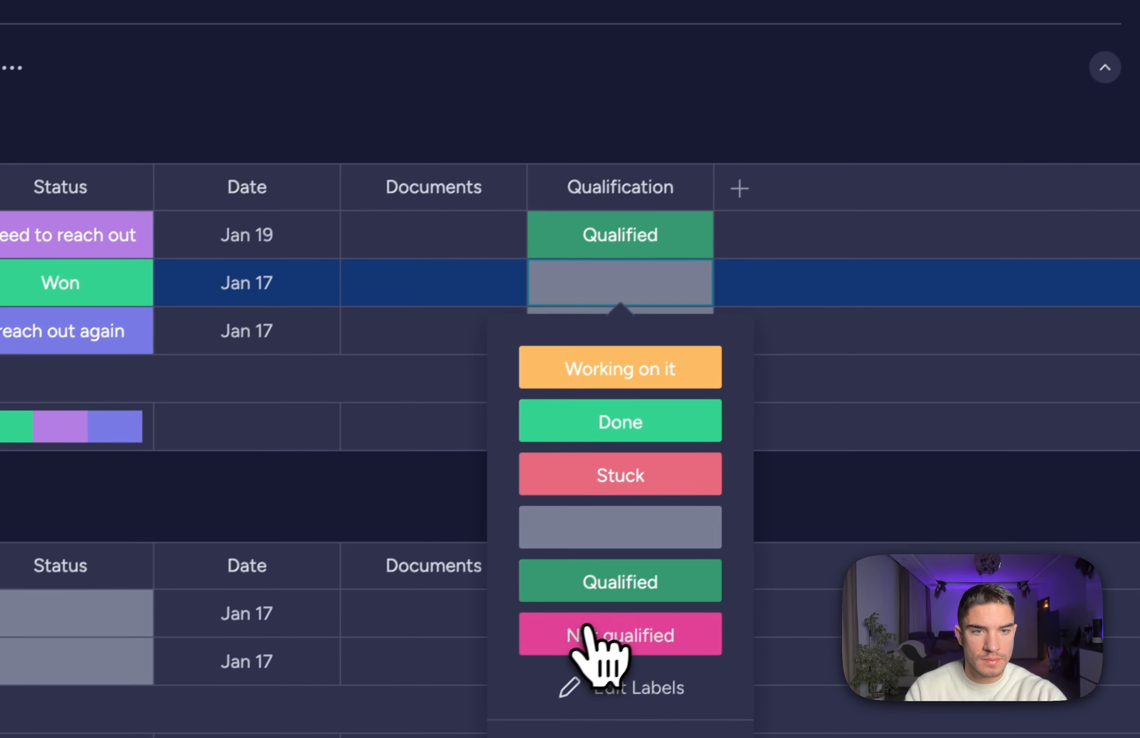
pyautogui.click(558, 668)
pyautogui.click(559, 356)
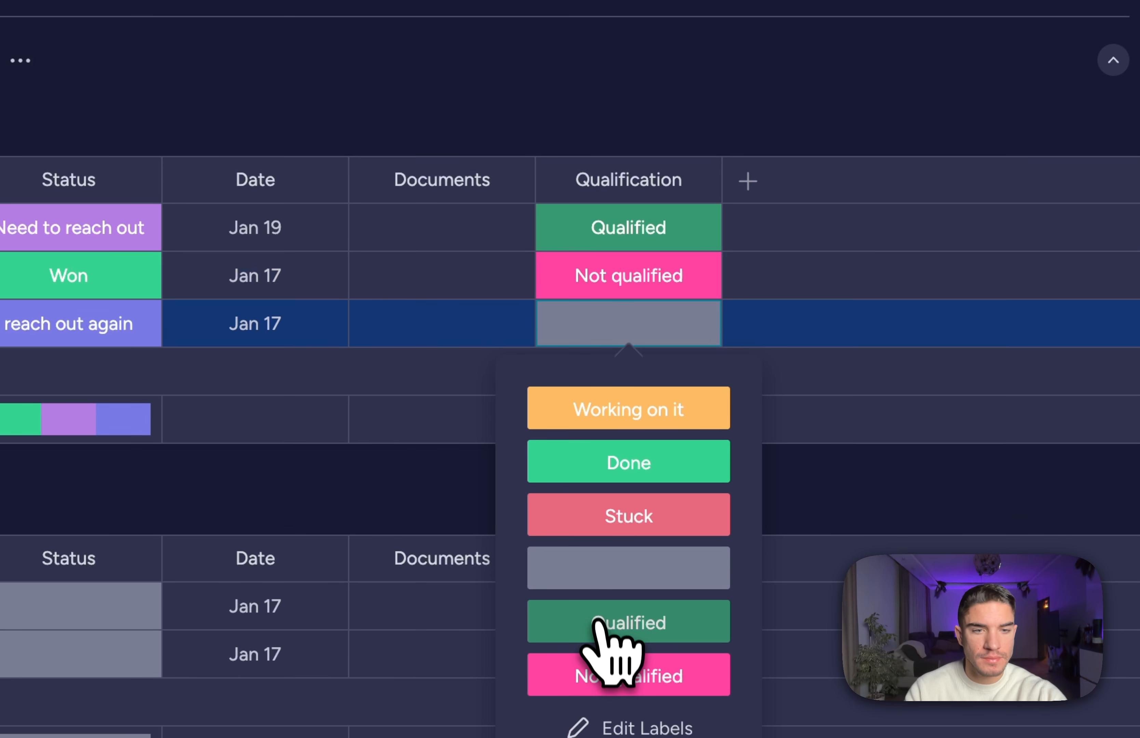
pyautogui.click(607, 623)
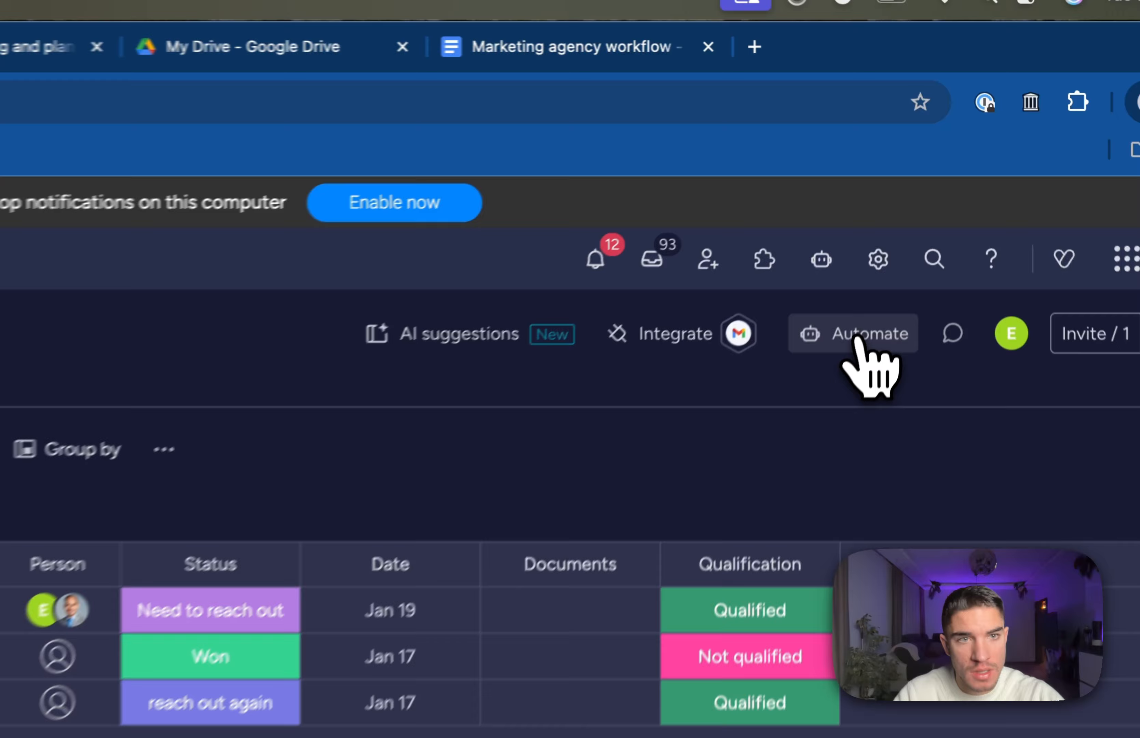
pyautogui.click(919, 191)
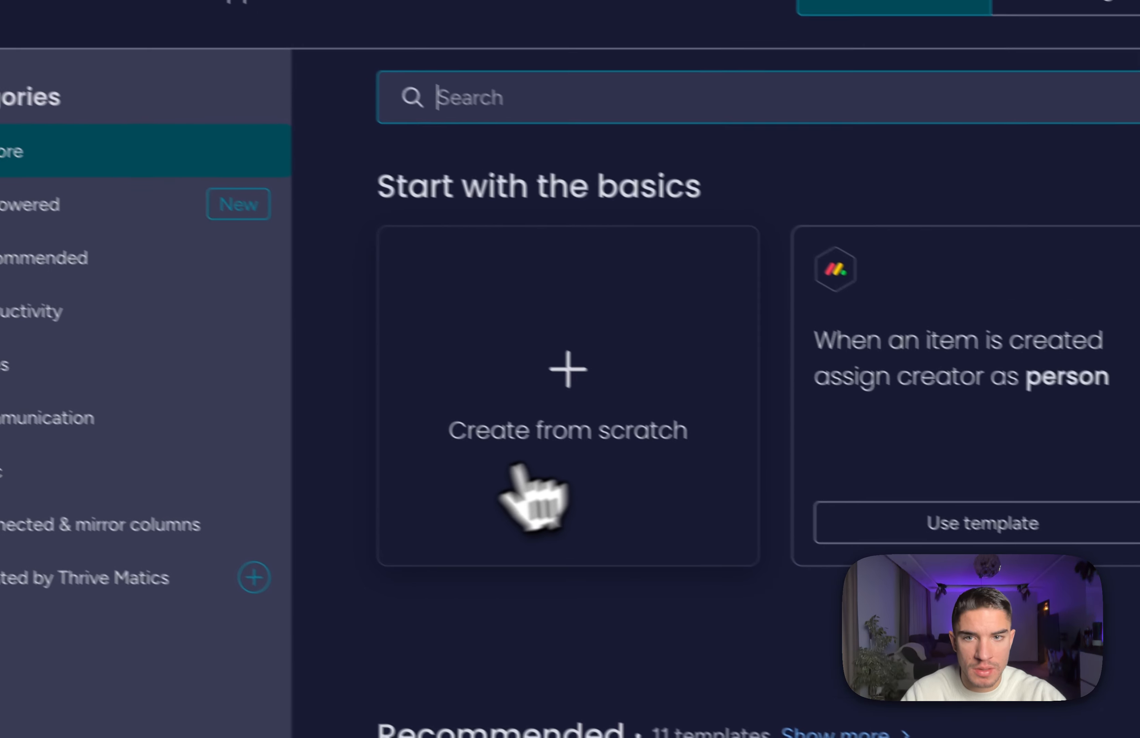
# Start a from-scratch automation triggered when Qualification changes to Not qualified.
pyautogui.click(9, 186)
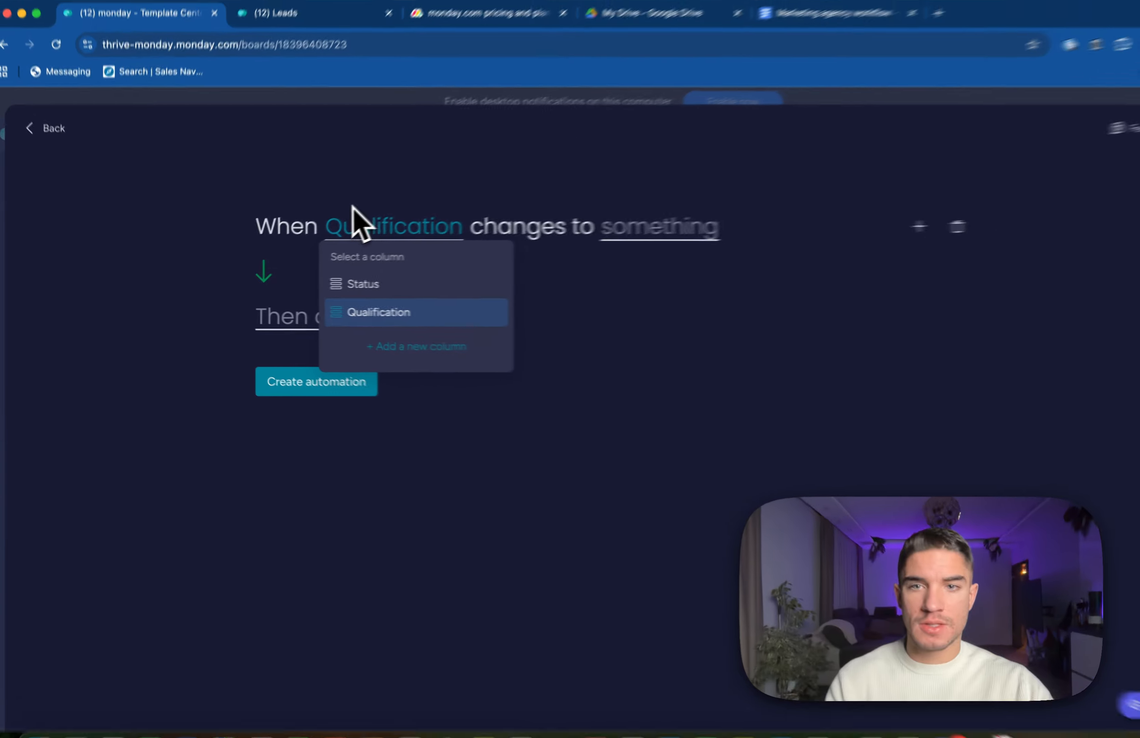
pyautogui.click(334, 232)
pyautogui.click(330, 240)
pyautogui.click(341, 311)
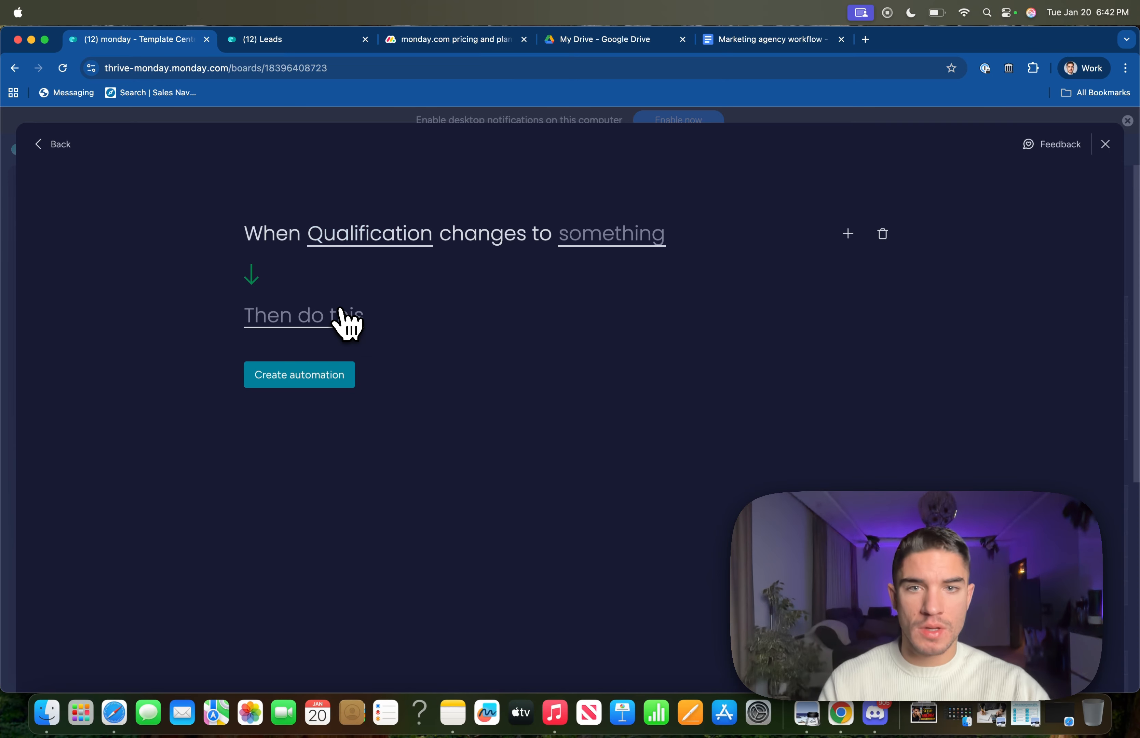
pyautogui.click(588, 242)
pyautogui.scroll(-1, 599, 288)
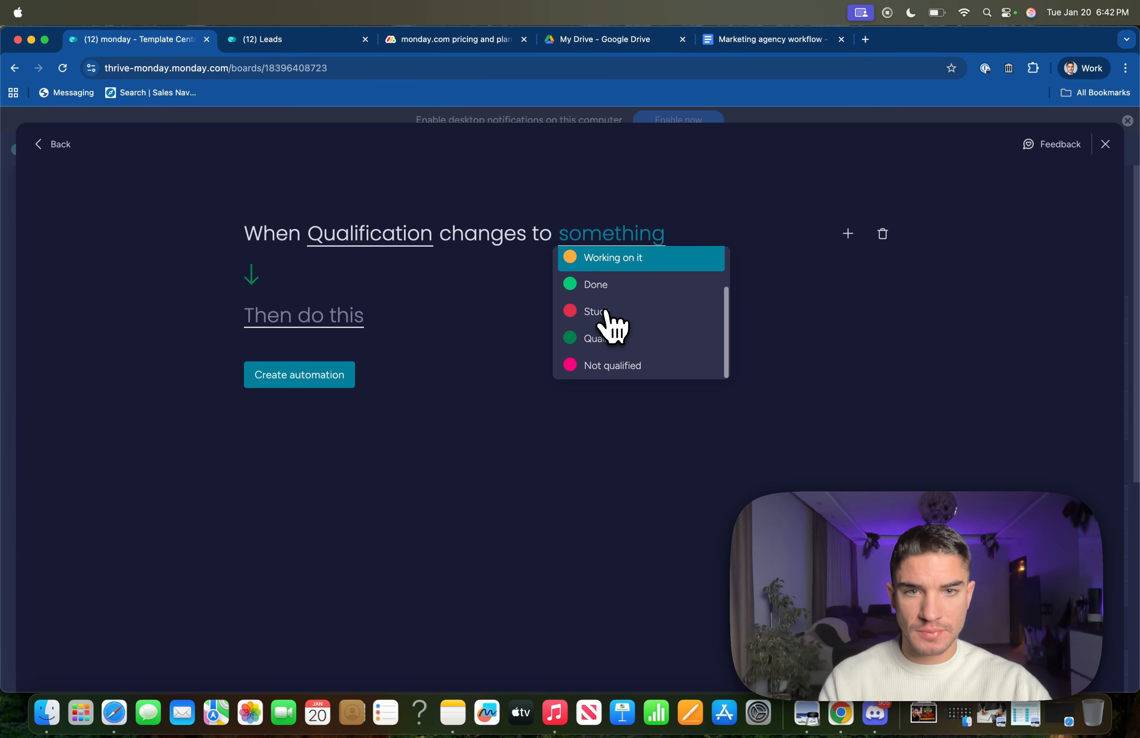
pyautogui.click(604, 366)
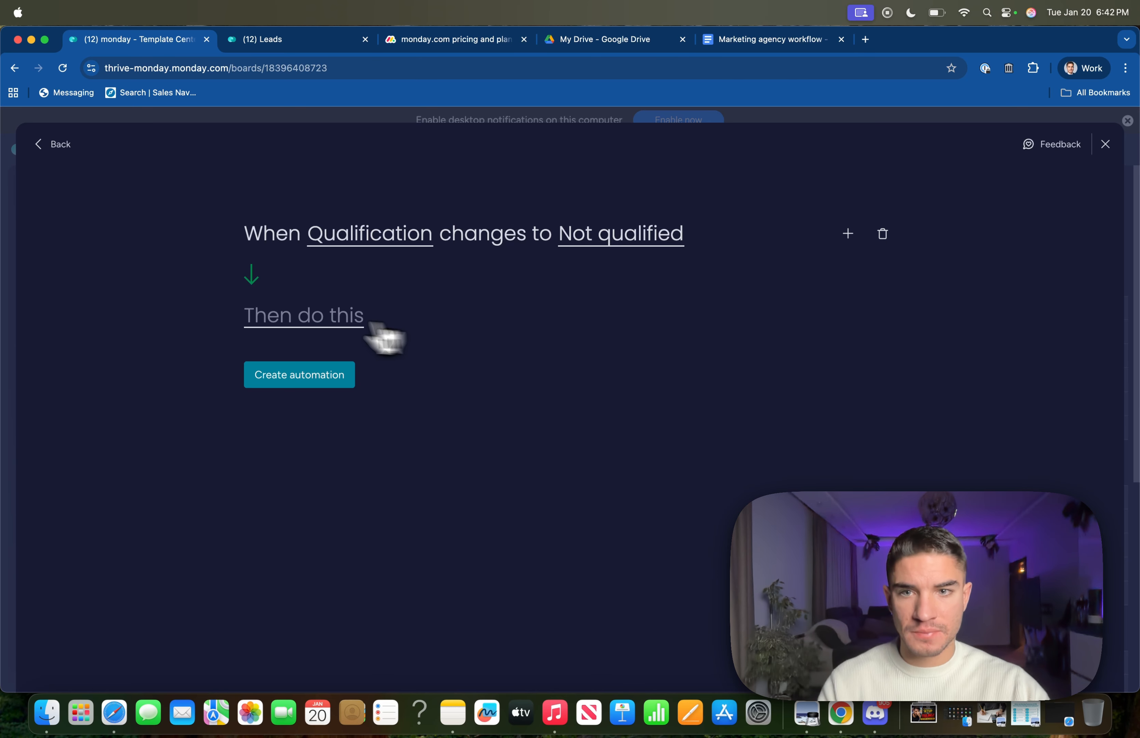
# Set the action to move the item to the Lost group and create the automation.
pyautogui.click(286, 320)
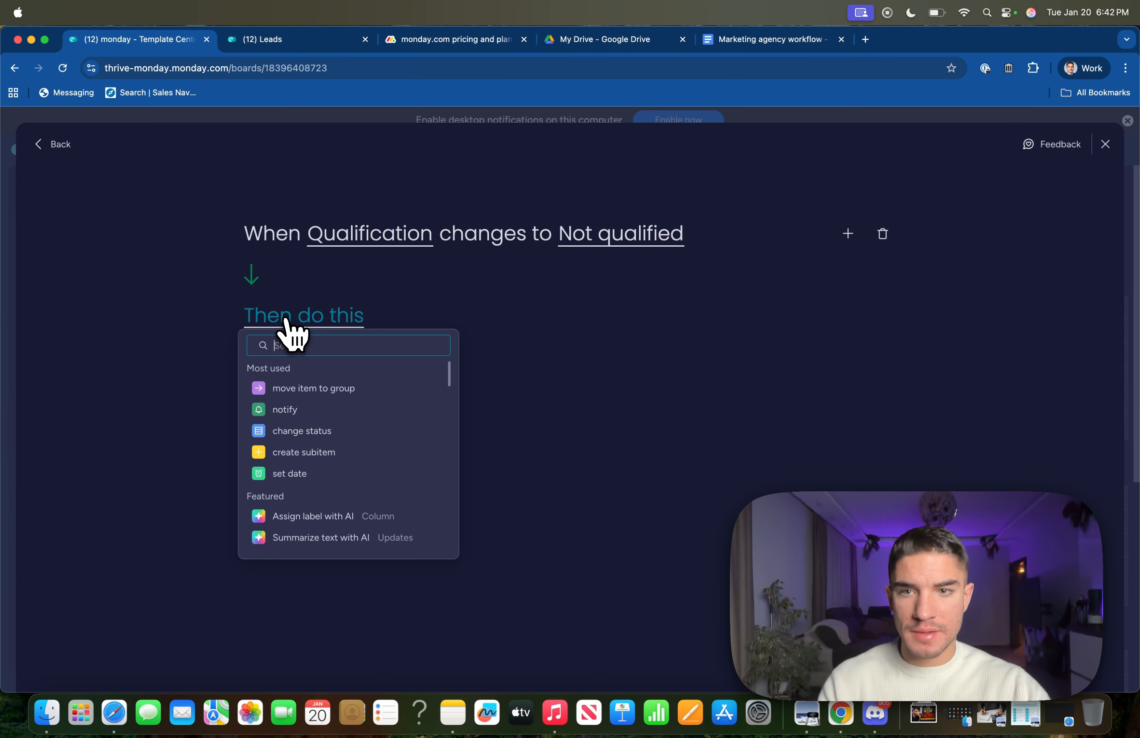
pyautogui.click(291, 396)
pyautogui.click(448, 318)
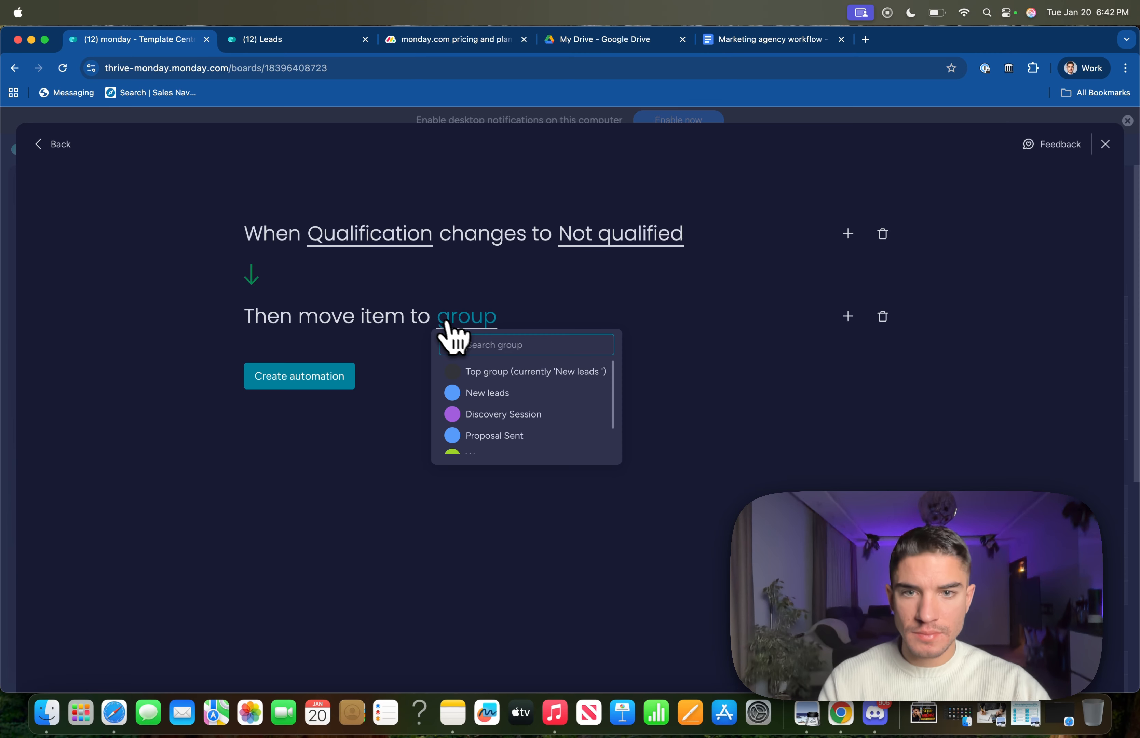
pyautogui.scroll(-3, 501, 405)
pyautogui.click(489, 442)
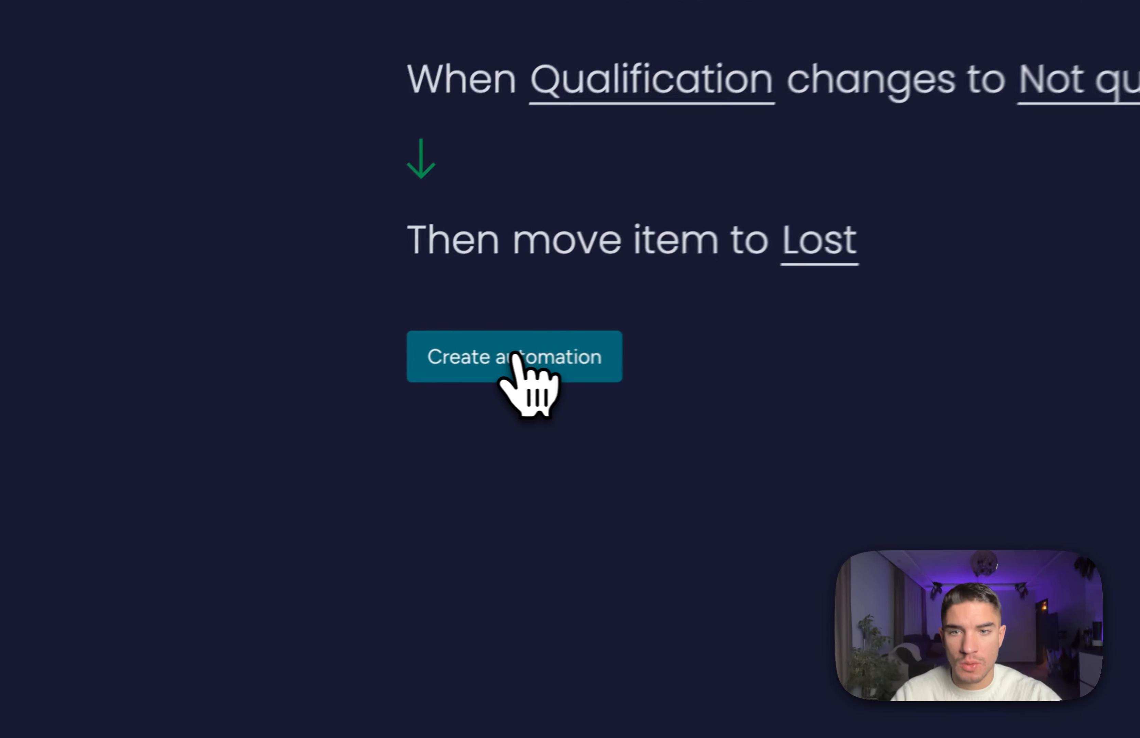
pyautogui.click(298, 376)
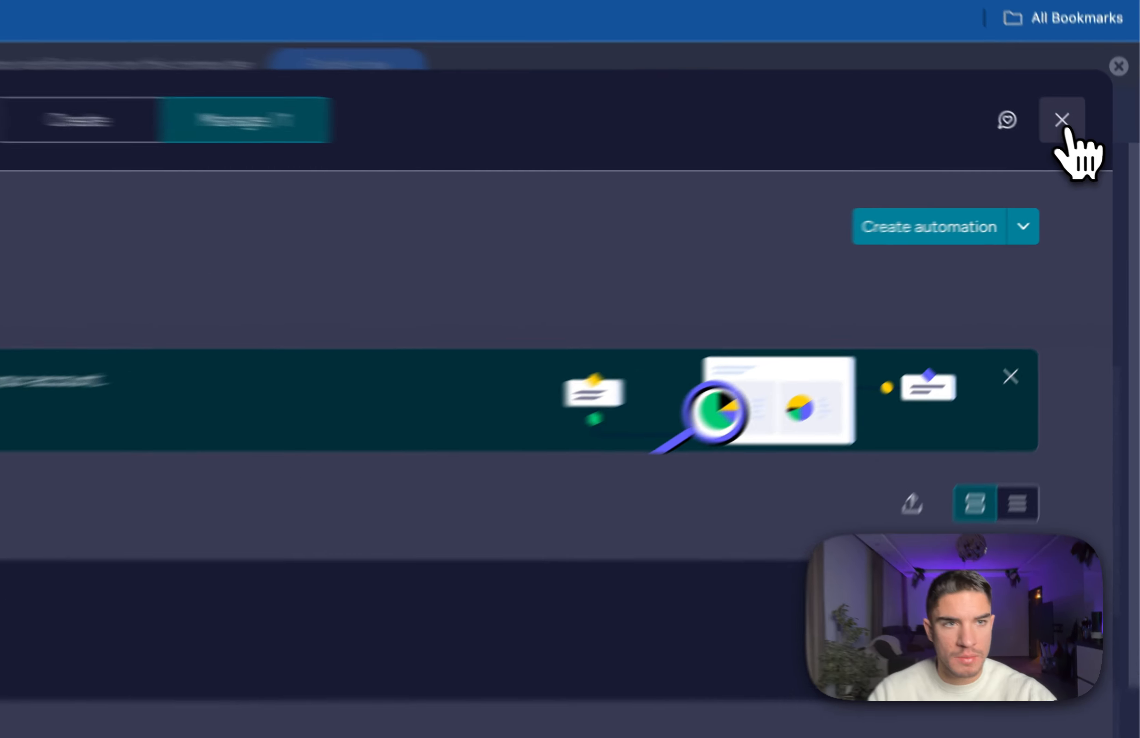
# Set the third lead's Qualification to Not qualified so it moves into the Lost group.
pyautogui.click(1094, 152)
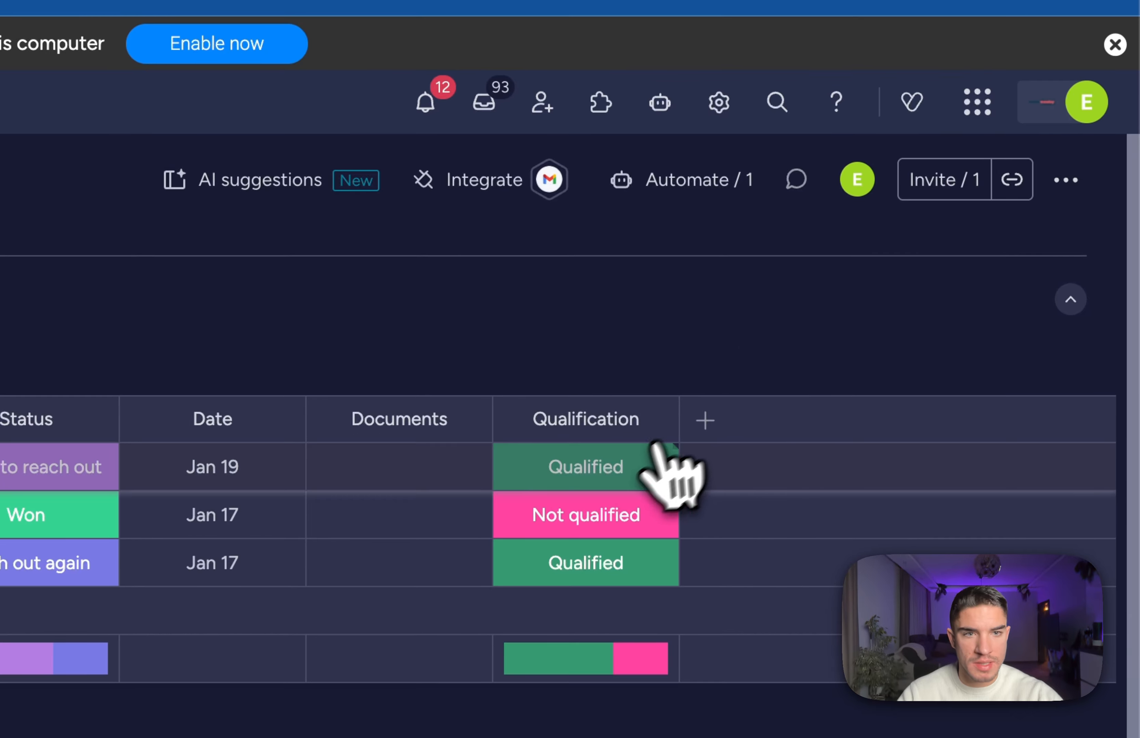
pyautogui.click(542, 568)
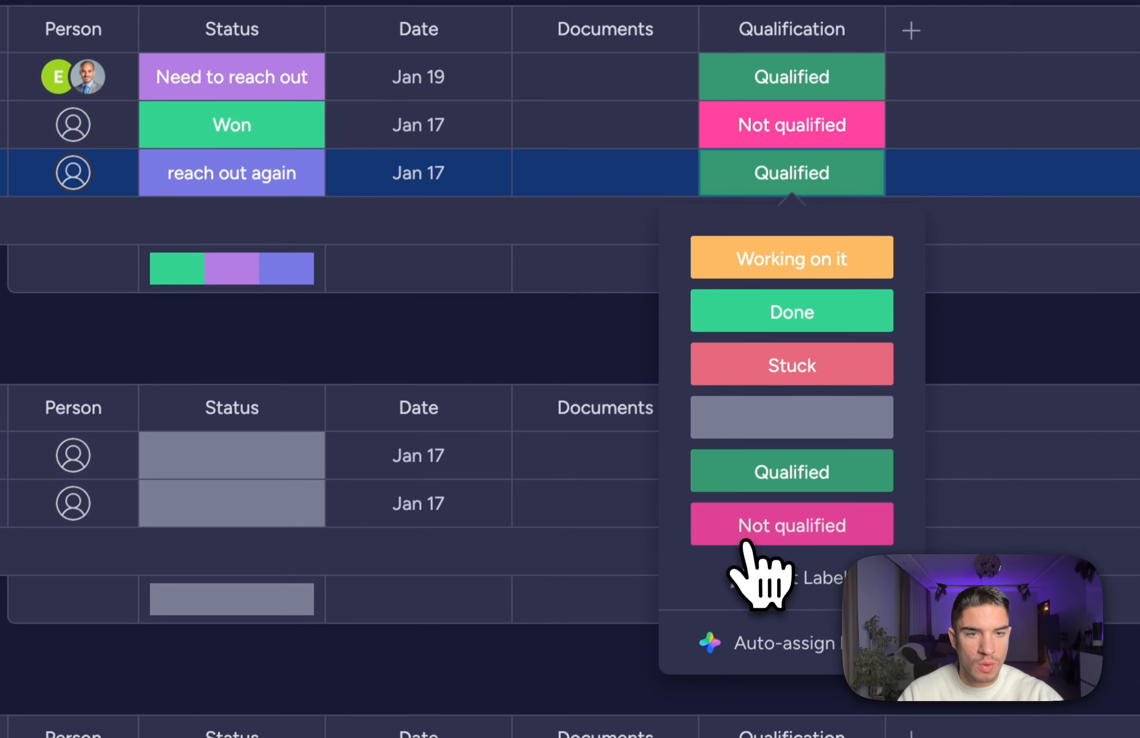
pyautogui.click(747, 531)
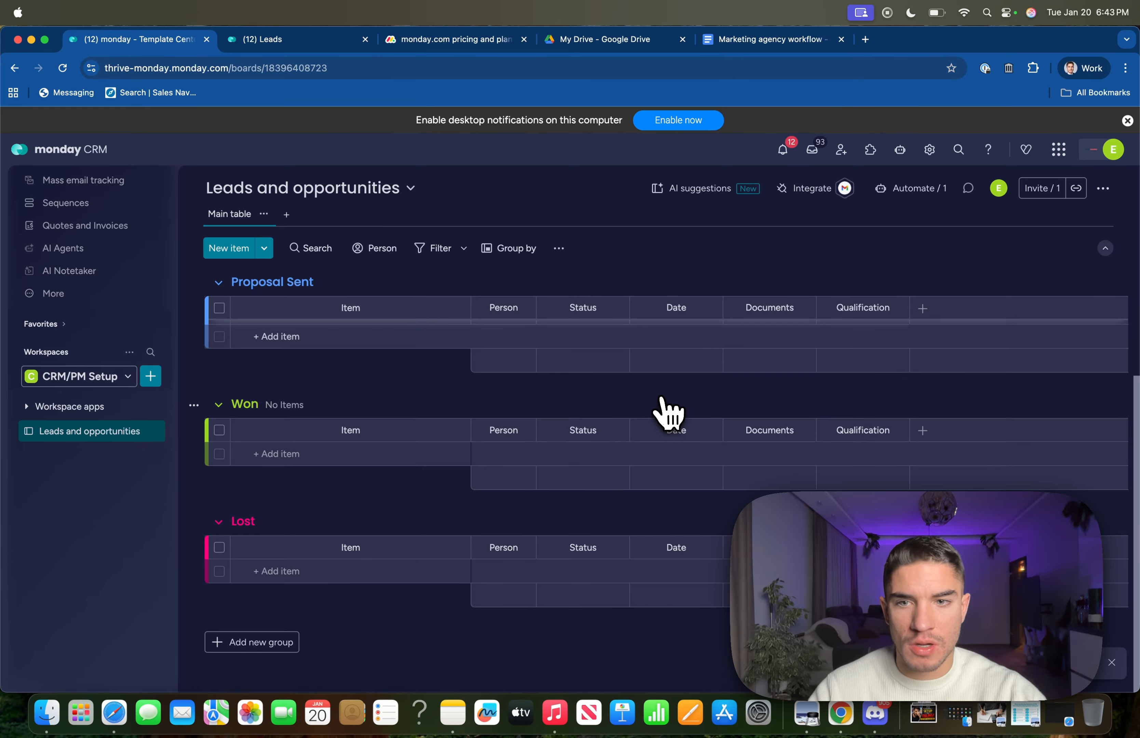
pyautogui.moveTo(357, 519); pyautogui.dragTo(246, 529)
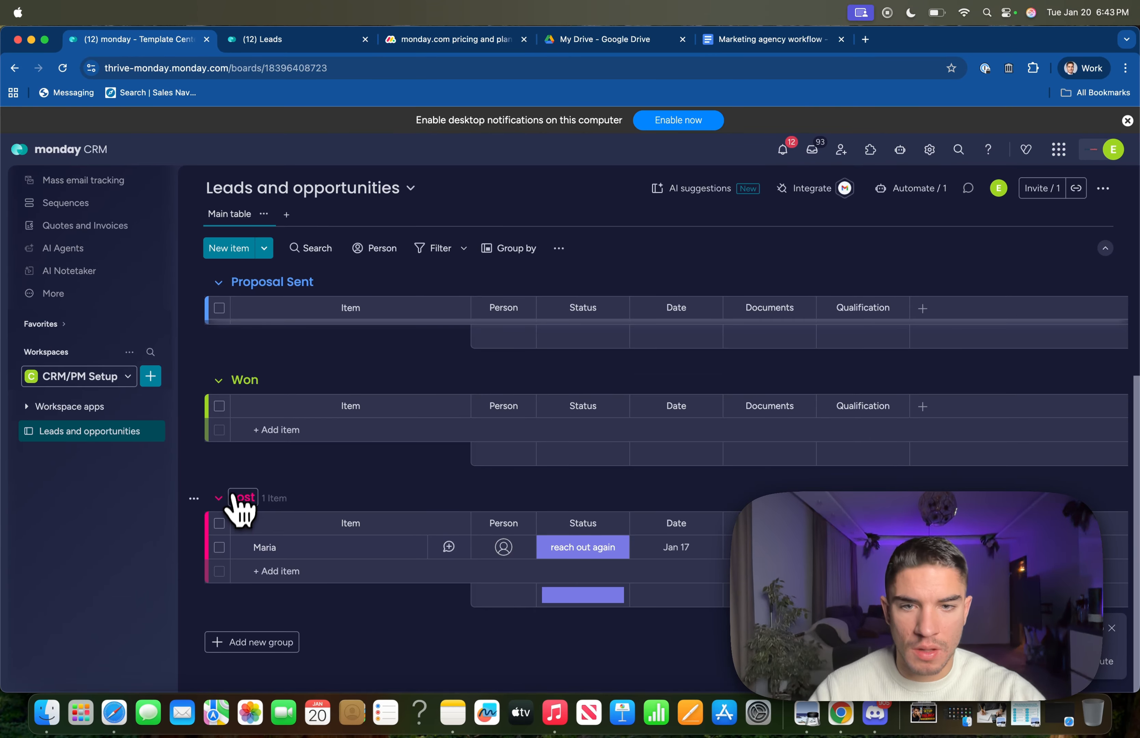
pyautogui.scroll(7, 361, 493)
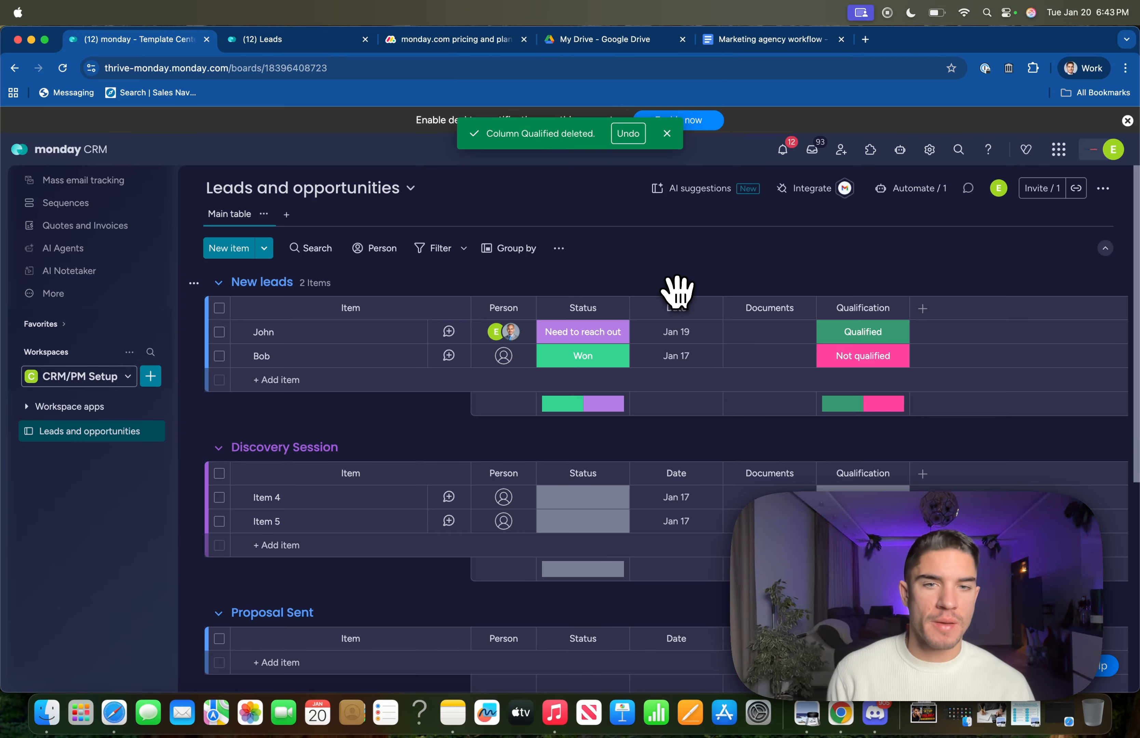
# Rename the board's Date column to 'Lead created'.
pyautogui.click(673, 307)
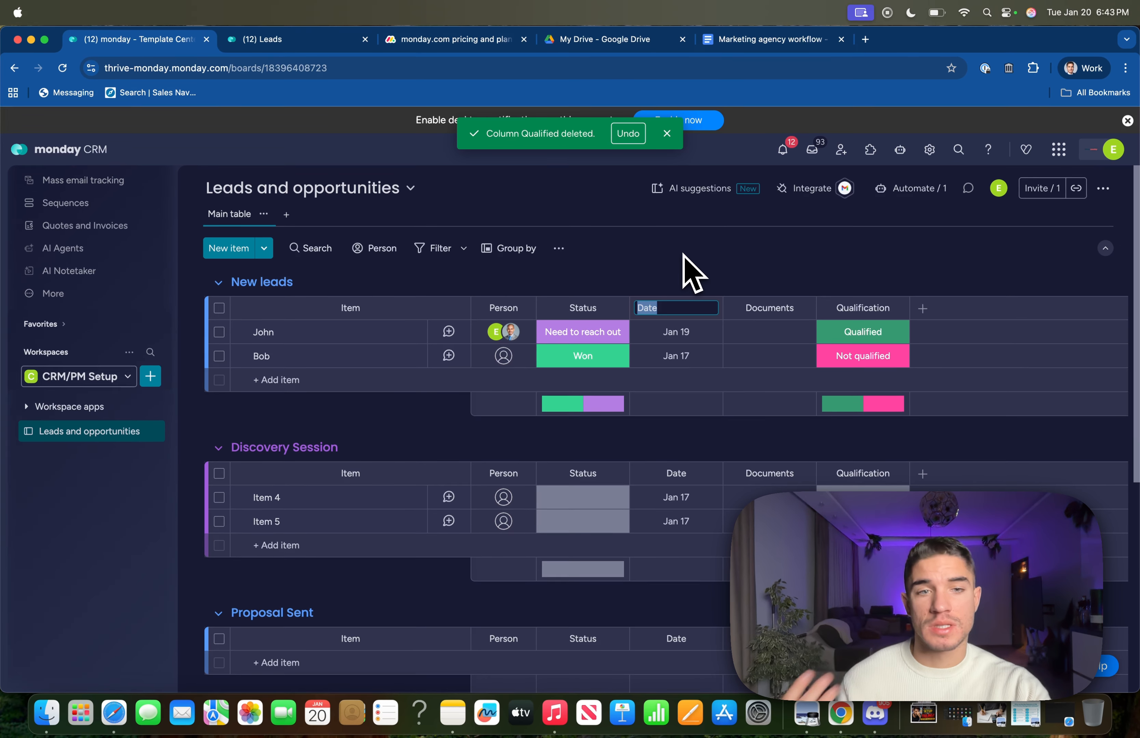
pyautogui.write('Lead cre')
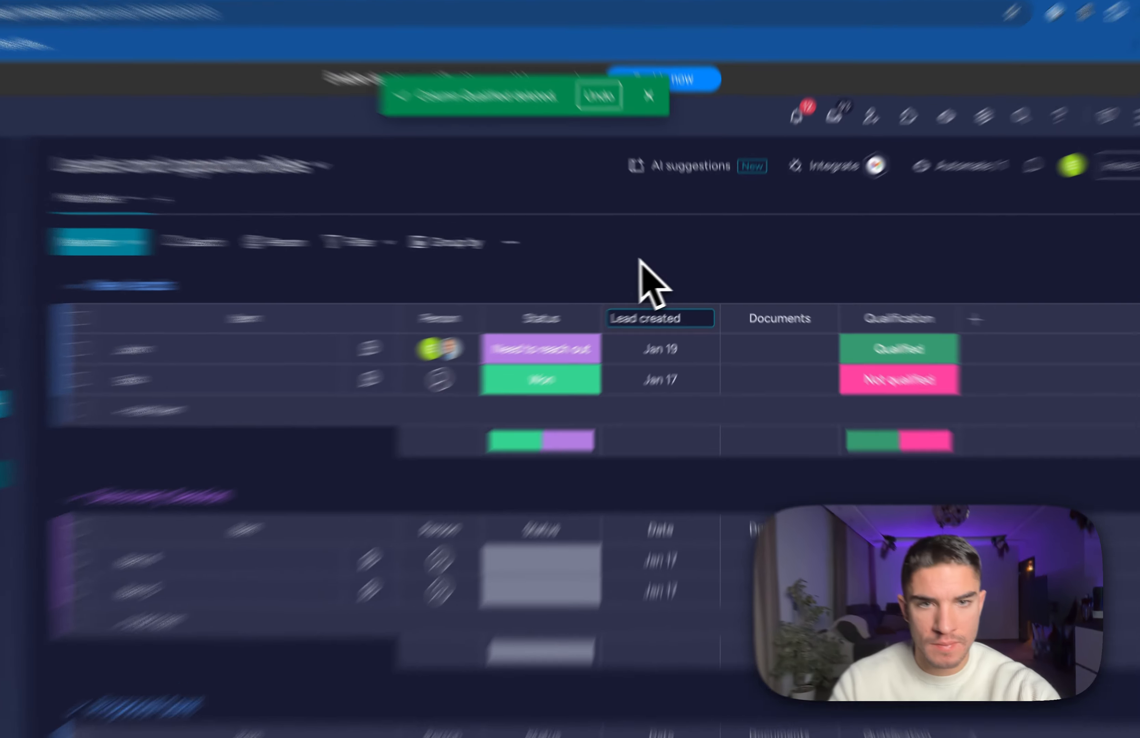
pyautogui.click(659, 261)
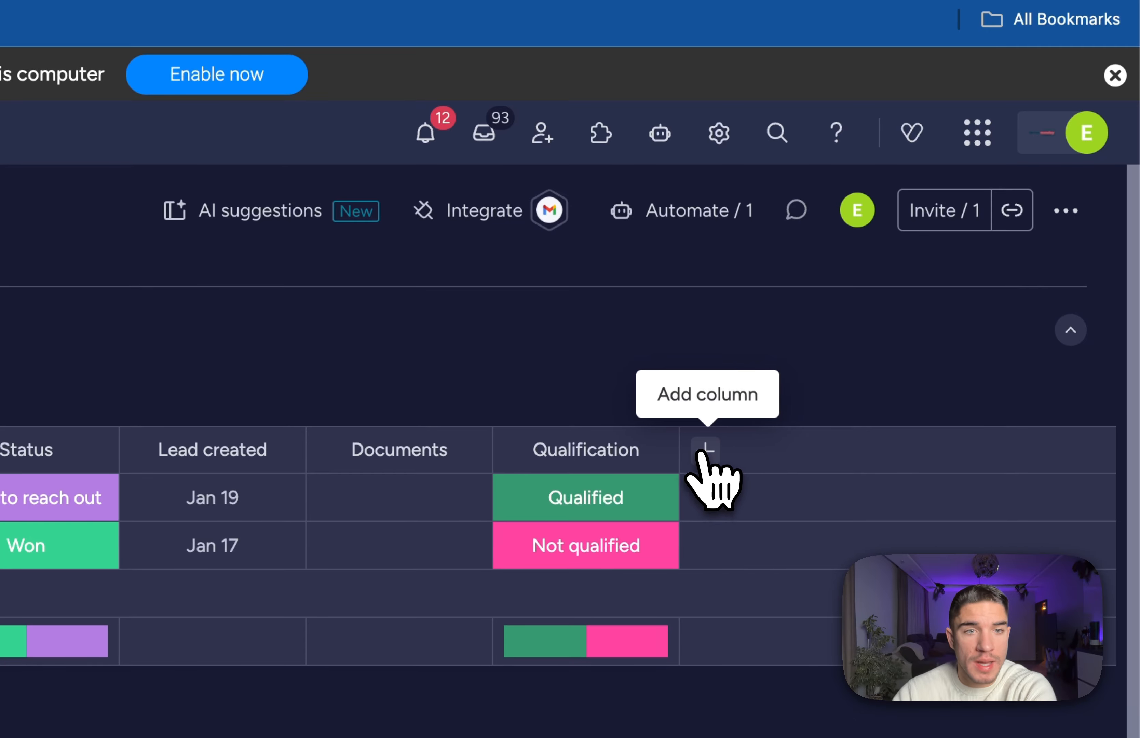
pyautogui.click(922, 309)
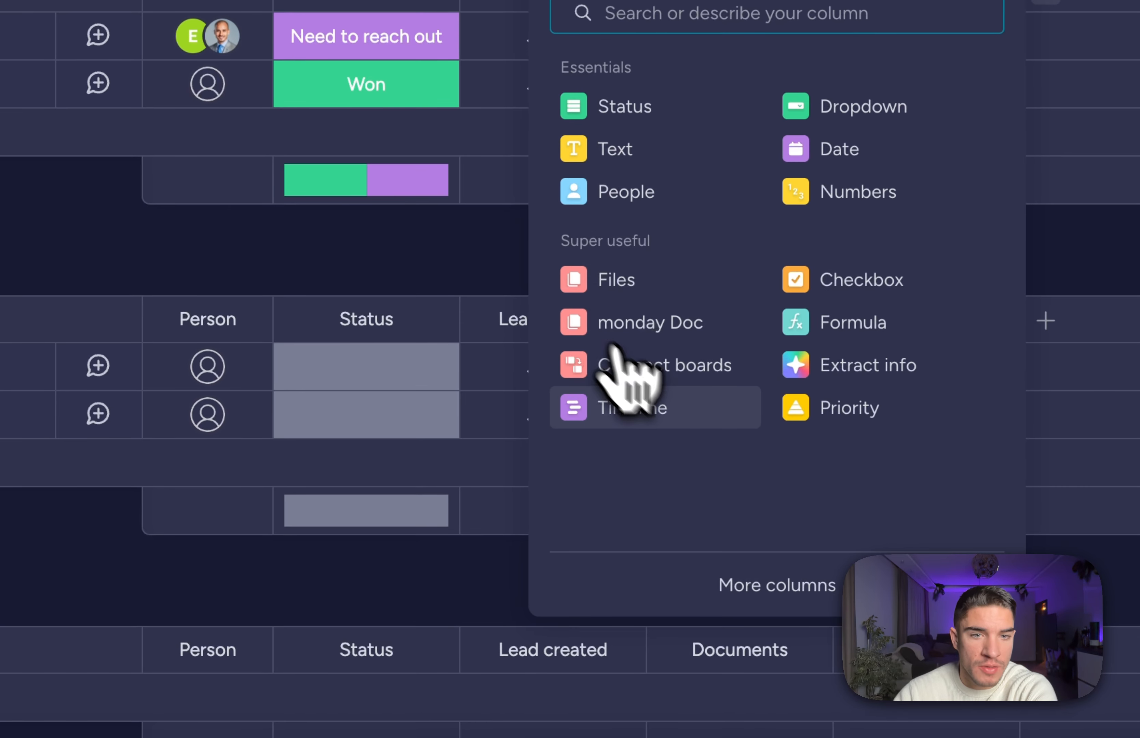
pyautogui.click(735, 592)
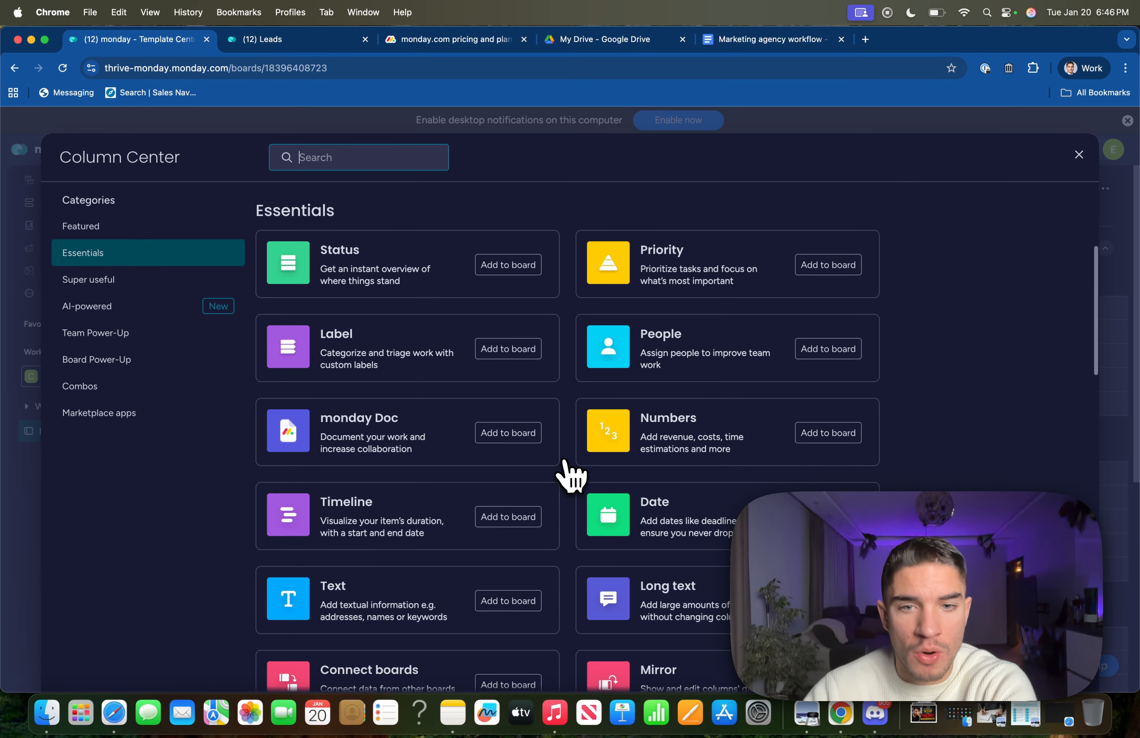
pyautogui.scroll(-5, 554, 465)
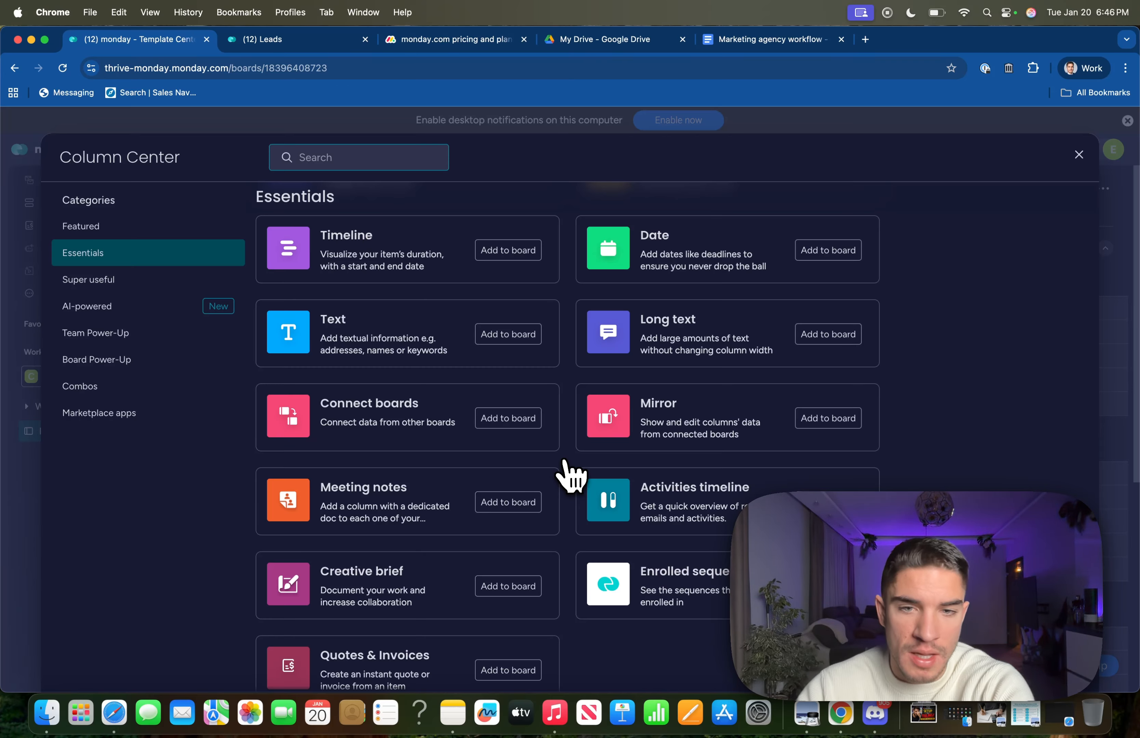
pyautogui.scroll(-4, 570, 474)
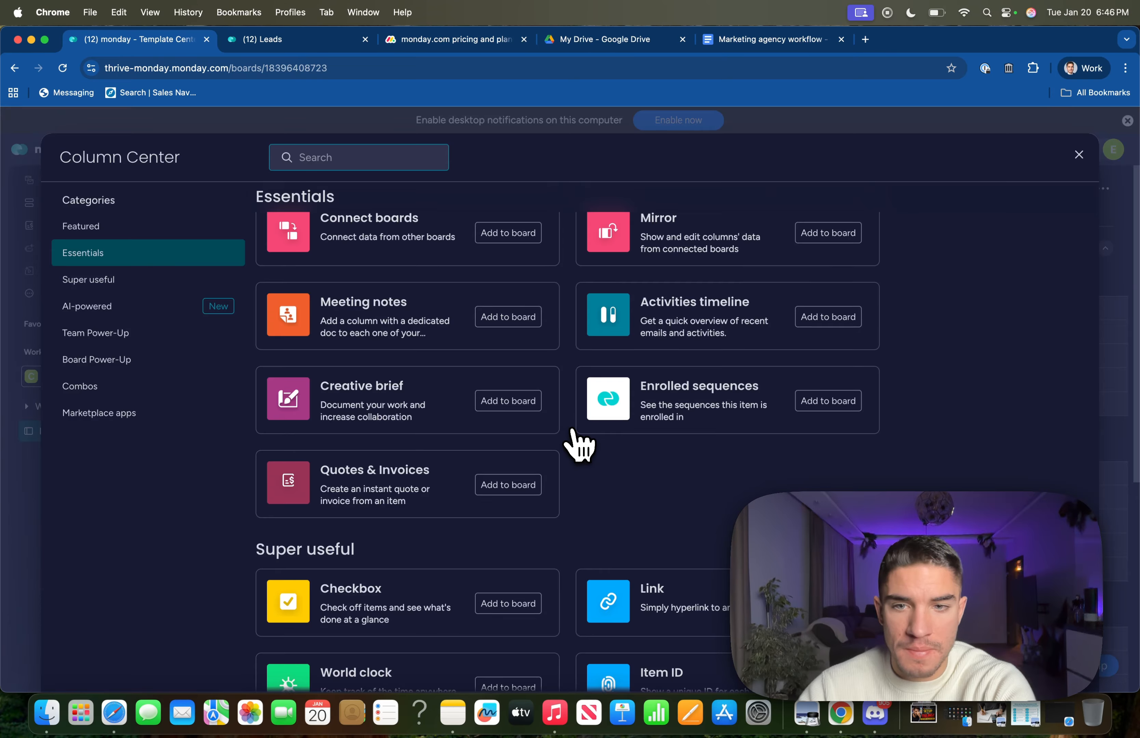
pyautogui.press('Escape')
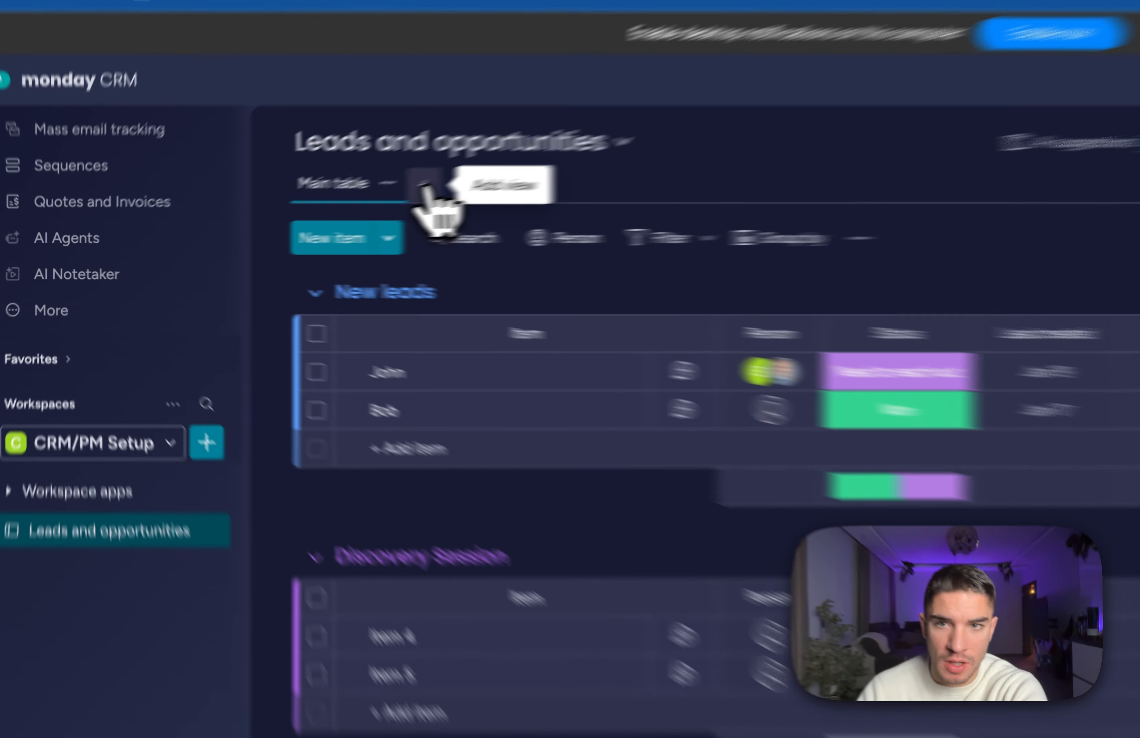
# Add a Form view to the Leads and opportunities board and open it for editing, dismissing the intro message.
pyautogui.click(286, 215)
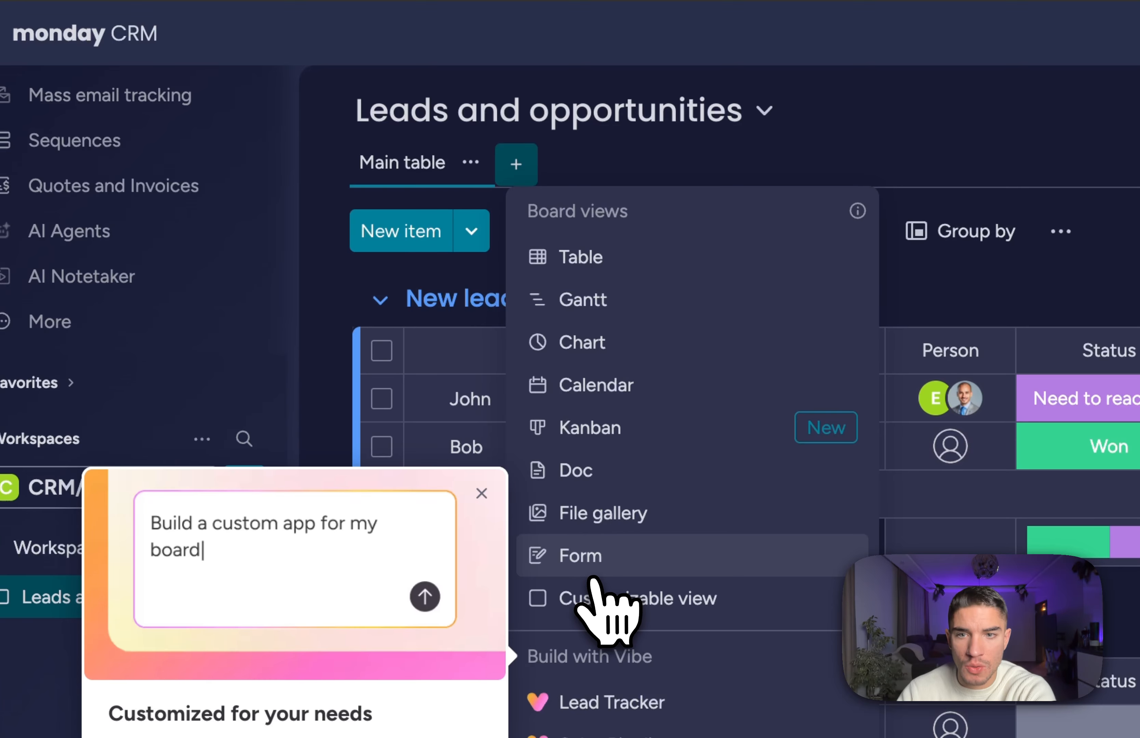
pyautogui.click(606, 570)
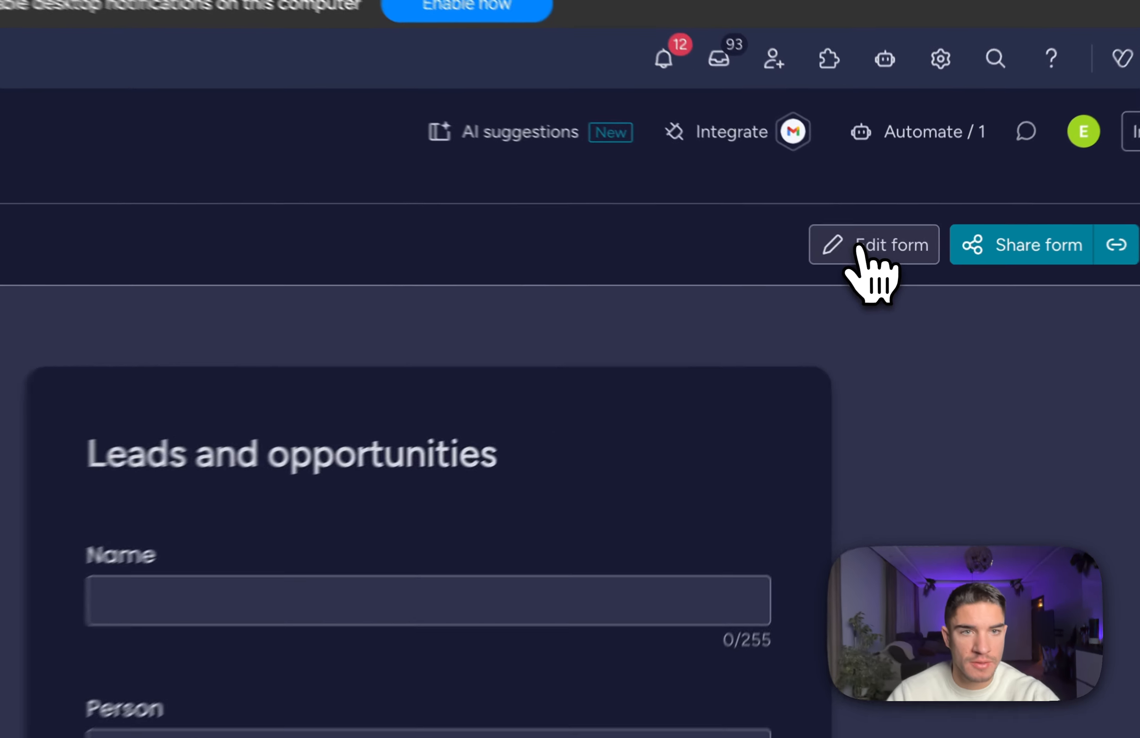
pyautogui.click(891, 248)
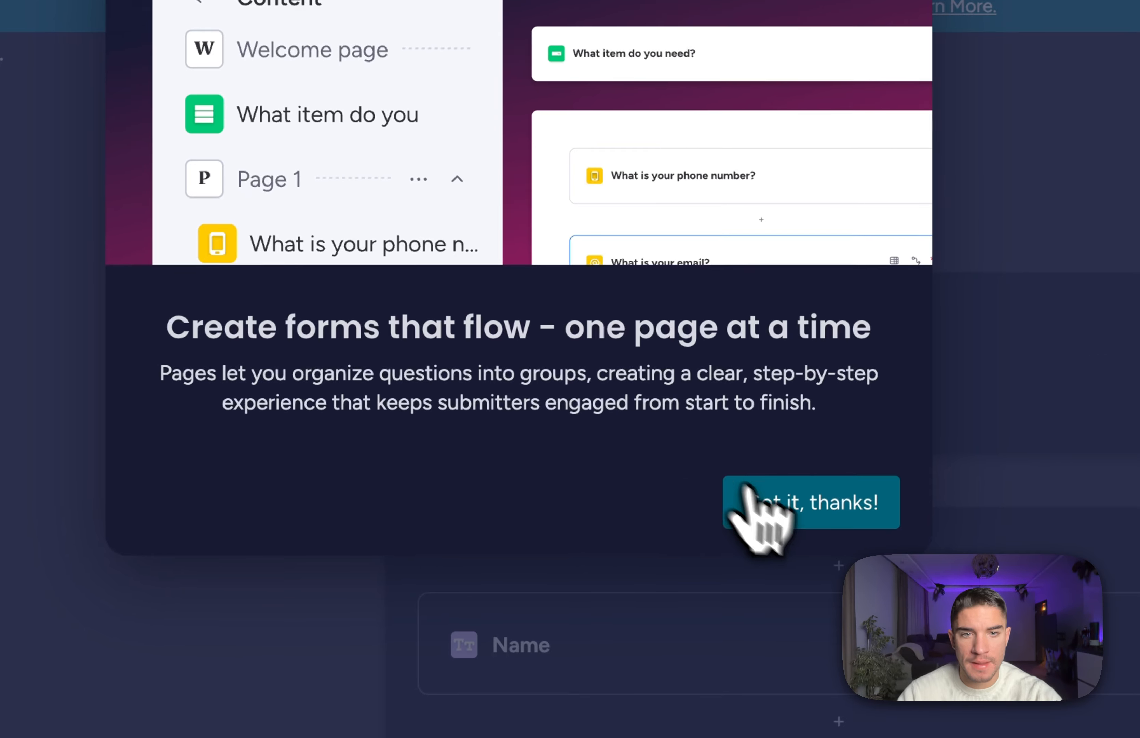
pyautogui.click(790, 515)
pyautogui.scroll(-7, 377, 470)
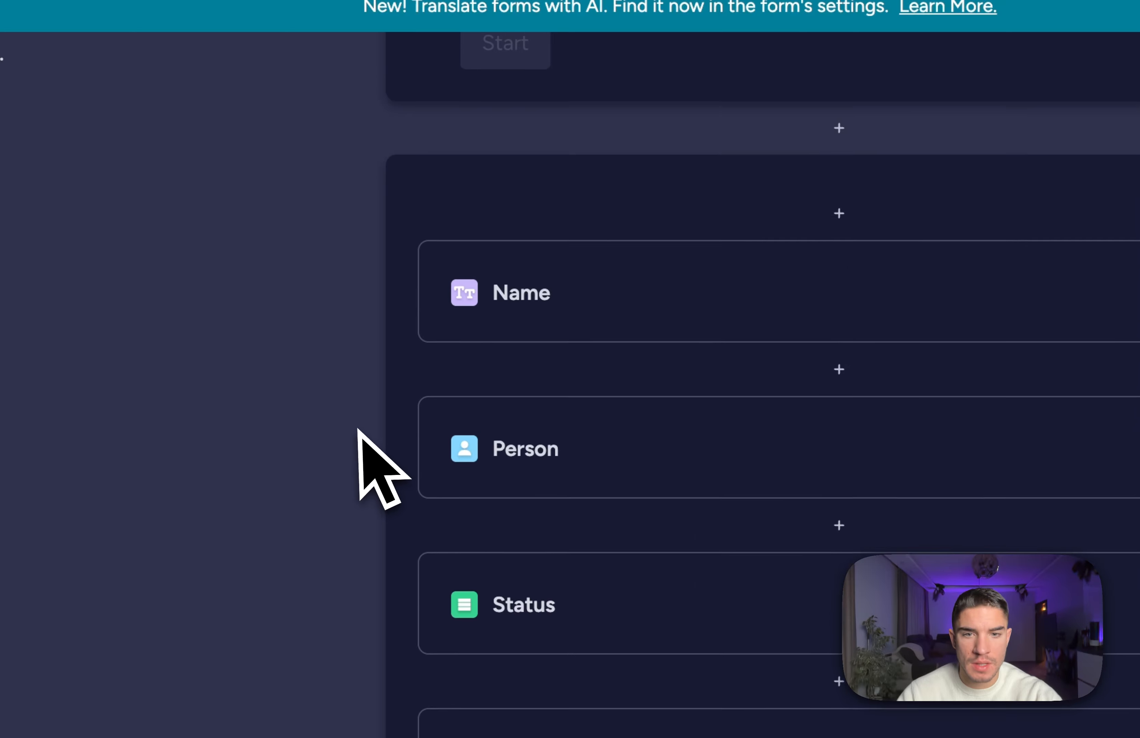
pyautogui.scroll(3, 357, 431)
pyautogui.scroll(-3, 357, 431)
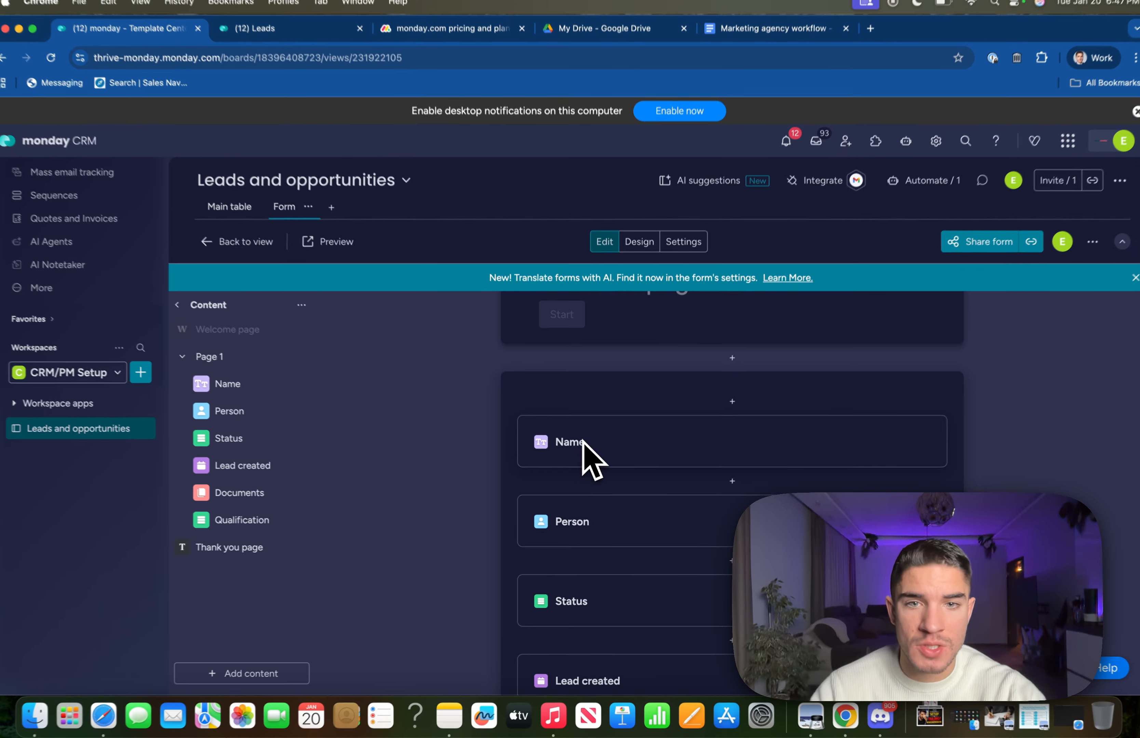
pyautogui.scroll(1, 426, 508)
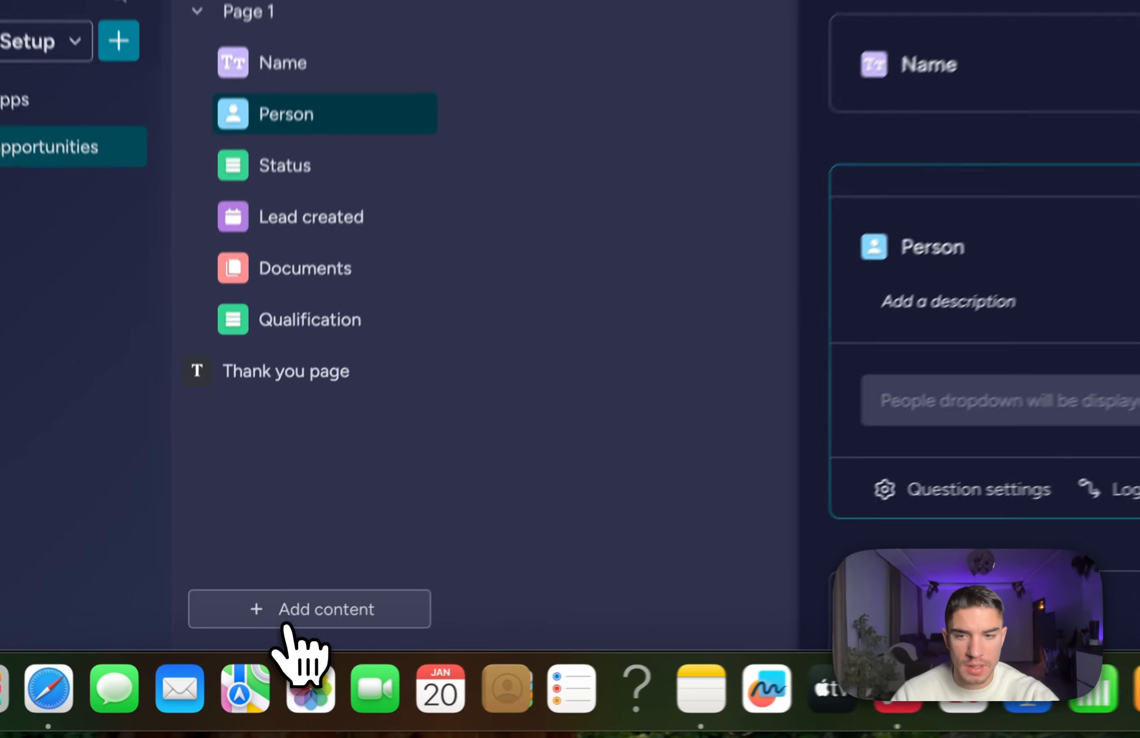
# Add a Phone question to the lead form and make it required.
pyautogui.click(253, 671)
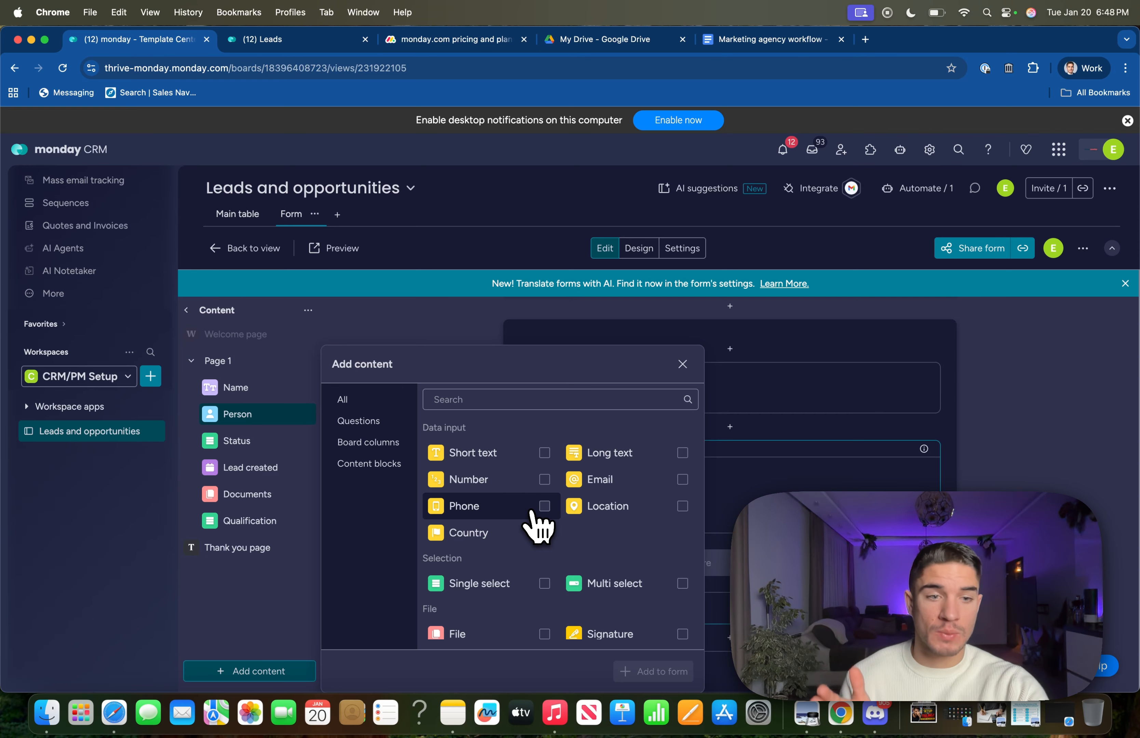
pyautogui.click(531, 509)
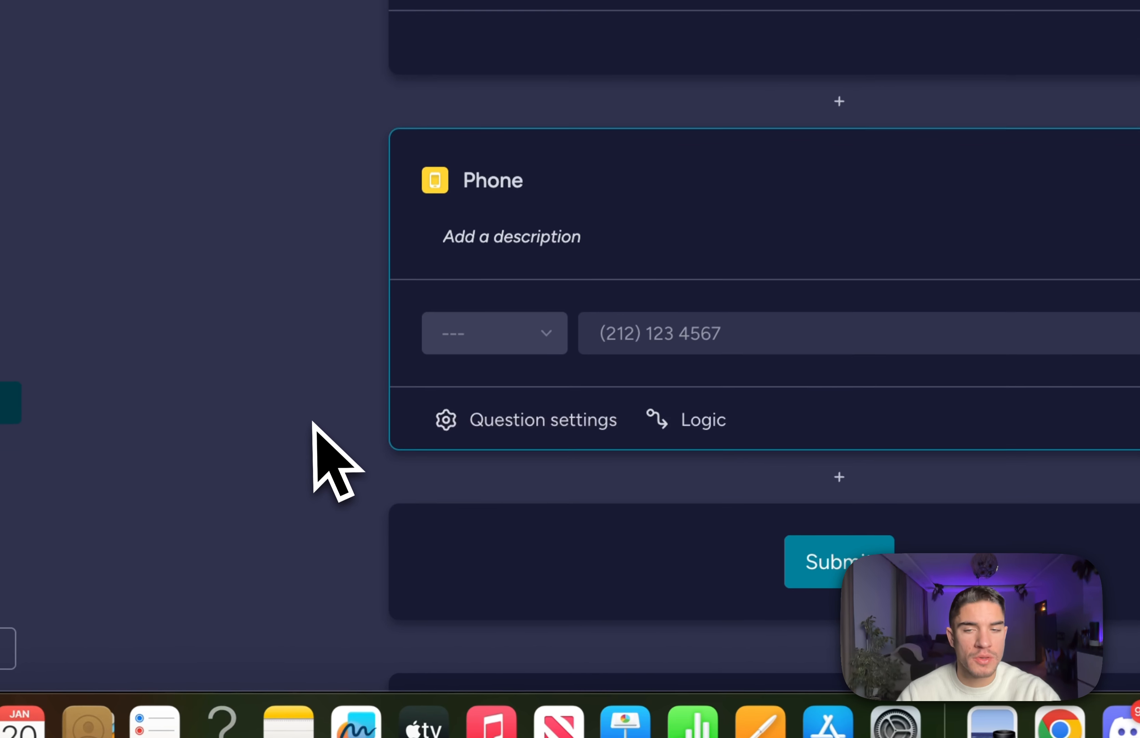
pyautogui.click(559, 424)
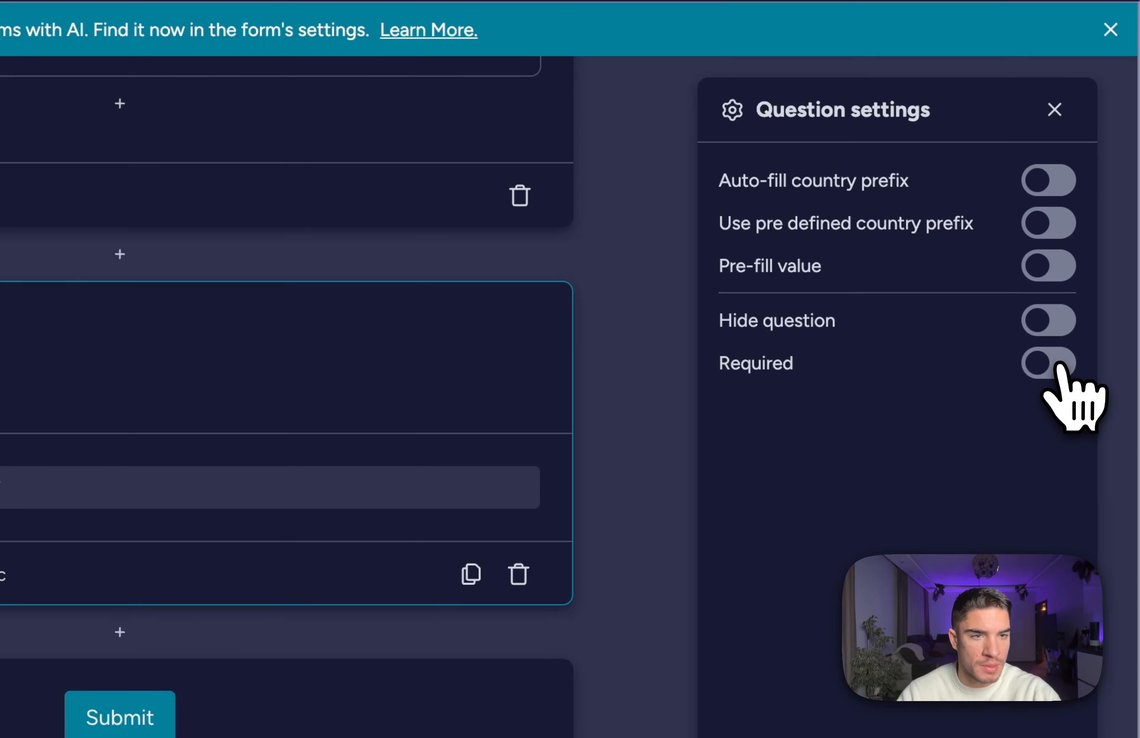
pyautogui.click(1089, 326)
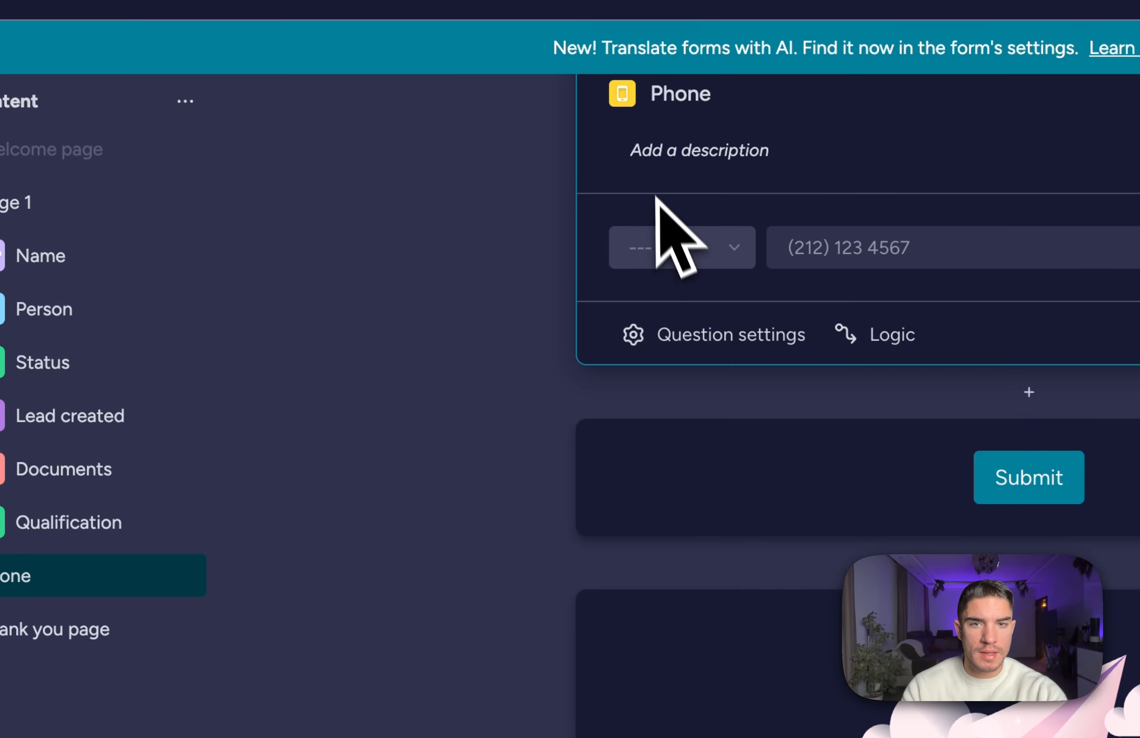
# Give the Phone question the description 'Please provide your phone number here:'.
pyautogui.scroll(3, 441, 354)
pyautogui.click(739, 386)
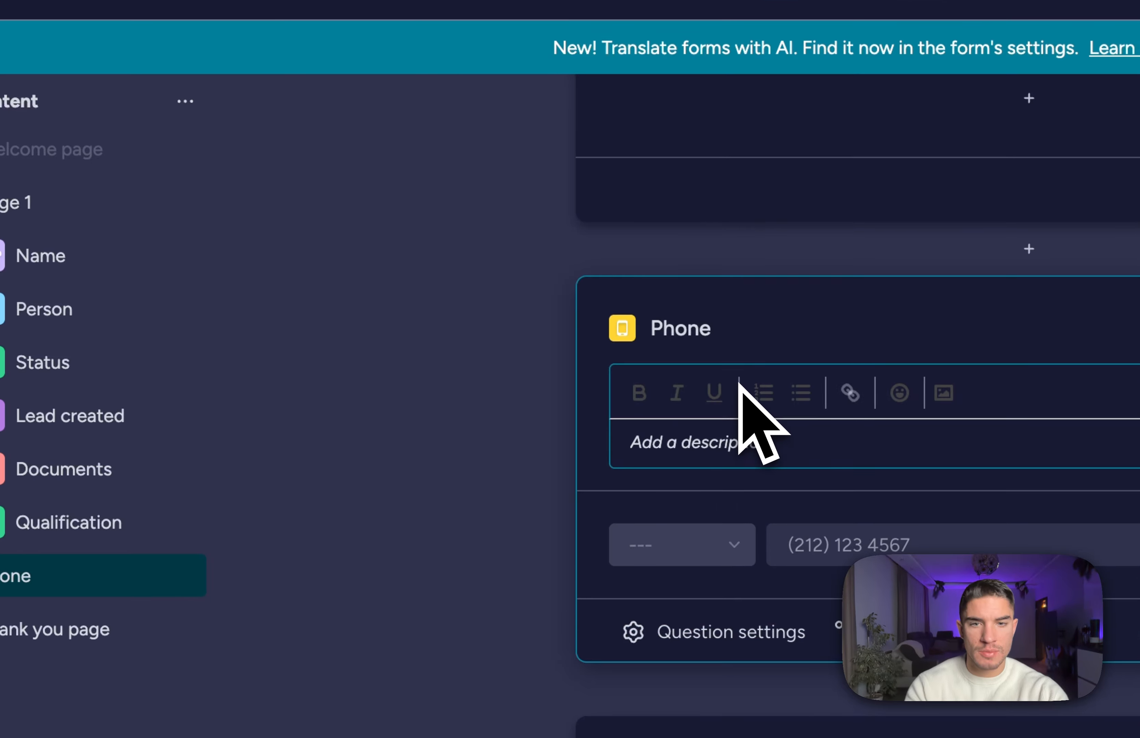
pyautogui.write('p')
pyautogui.press('BackSpace')
pyautogui.write('Pleas')
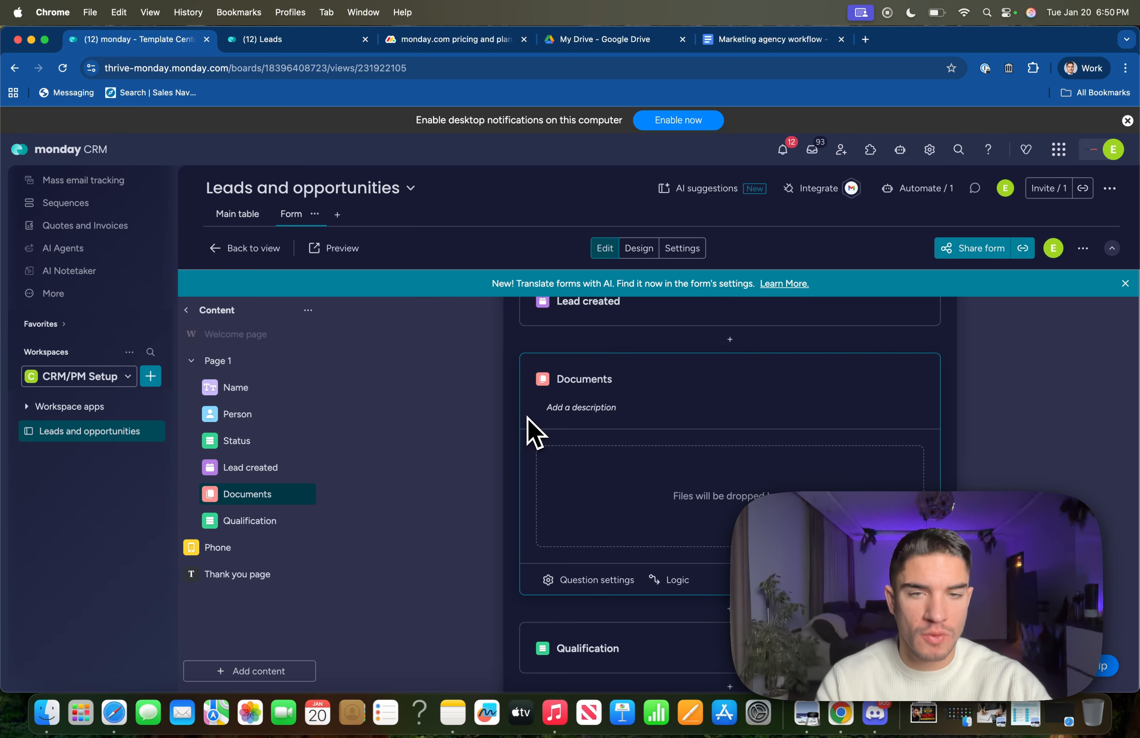
# Delete the Documents question from the lead form, confirming the deletion.
pyautogui.scroll(3, 527, 417)
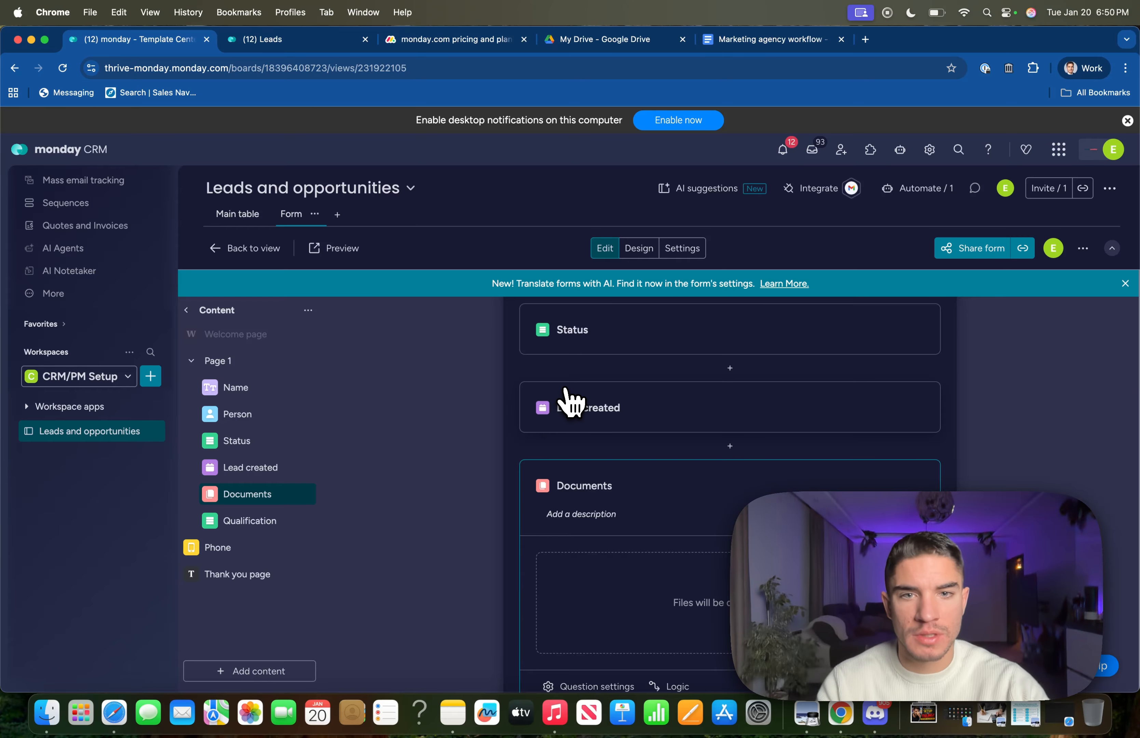
pyautogui.click(570, 403)
pyautogui.click(652, 499)
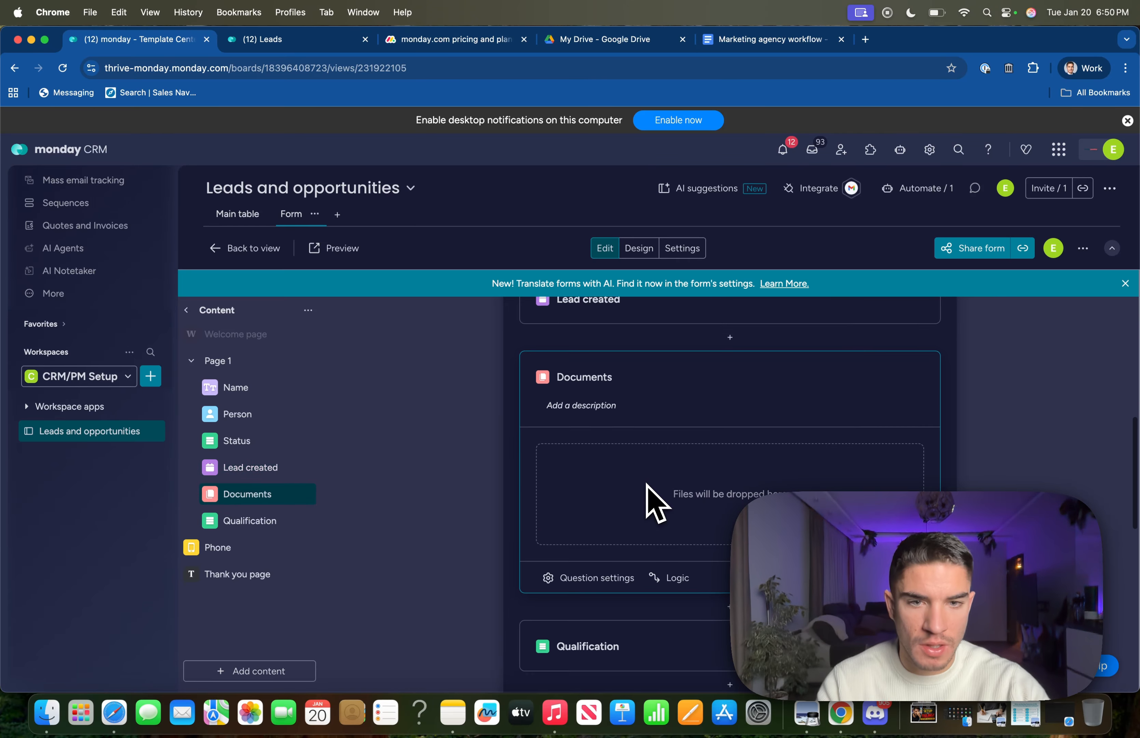
pyautogui.scroll(-2, 646, 483)
pyautogui.click(913, 507)
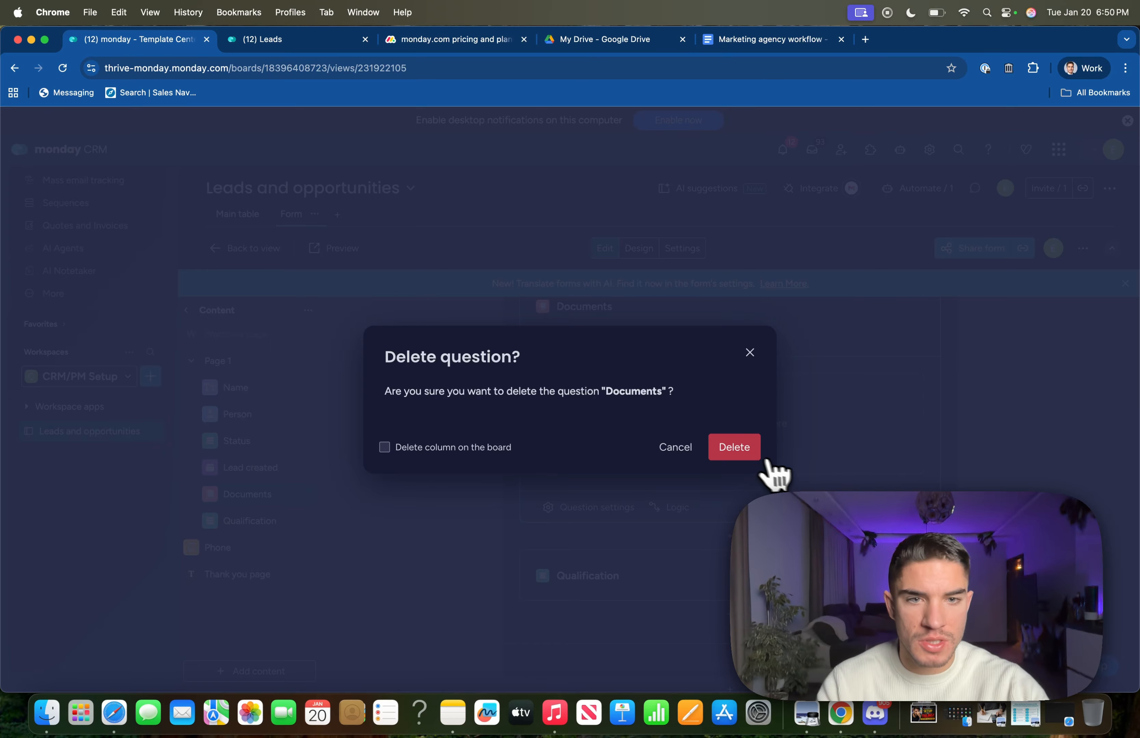
pyautogui.click(751, 456)
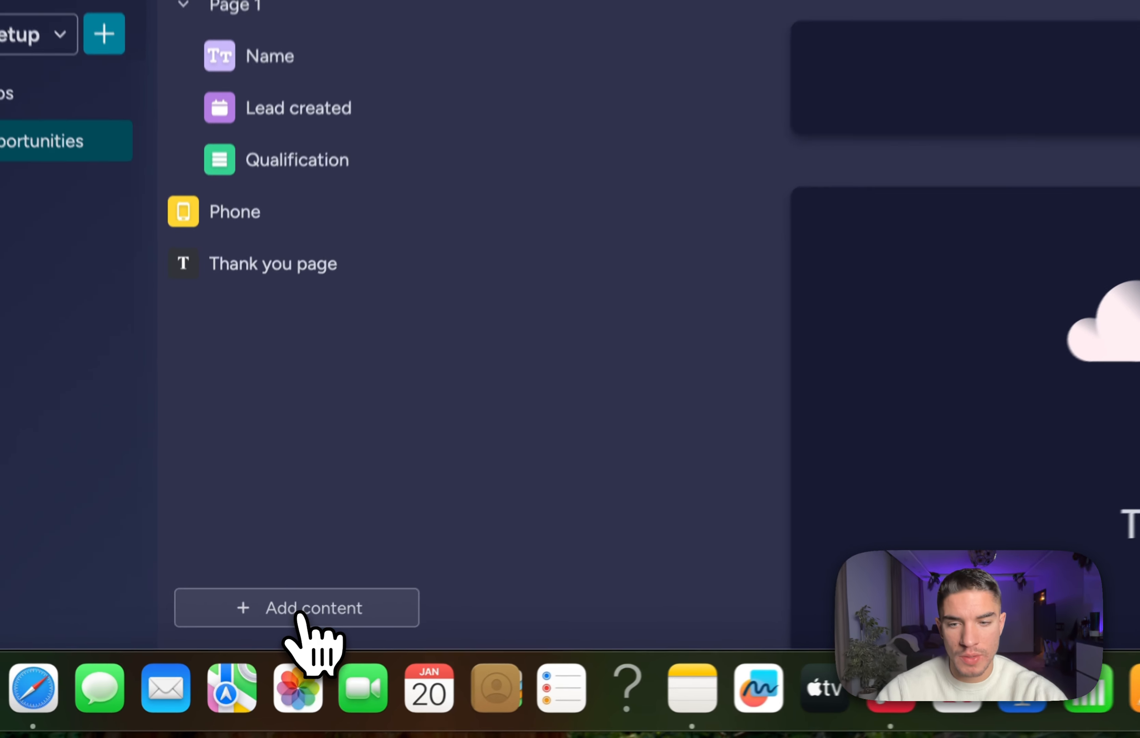
# Add a single-select question titled 'Have you tried any type of marketing prior?'.
pyautogui.click(252, 672)
pyautogui.scroll(-2, 517, 573)
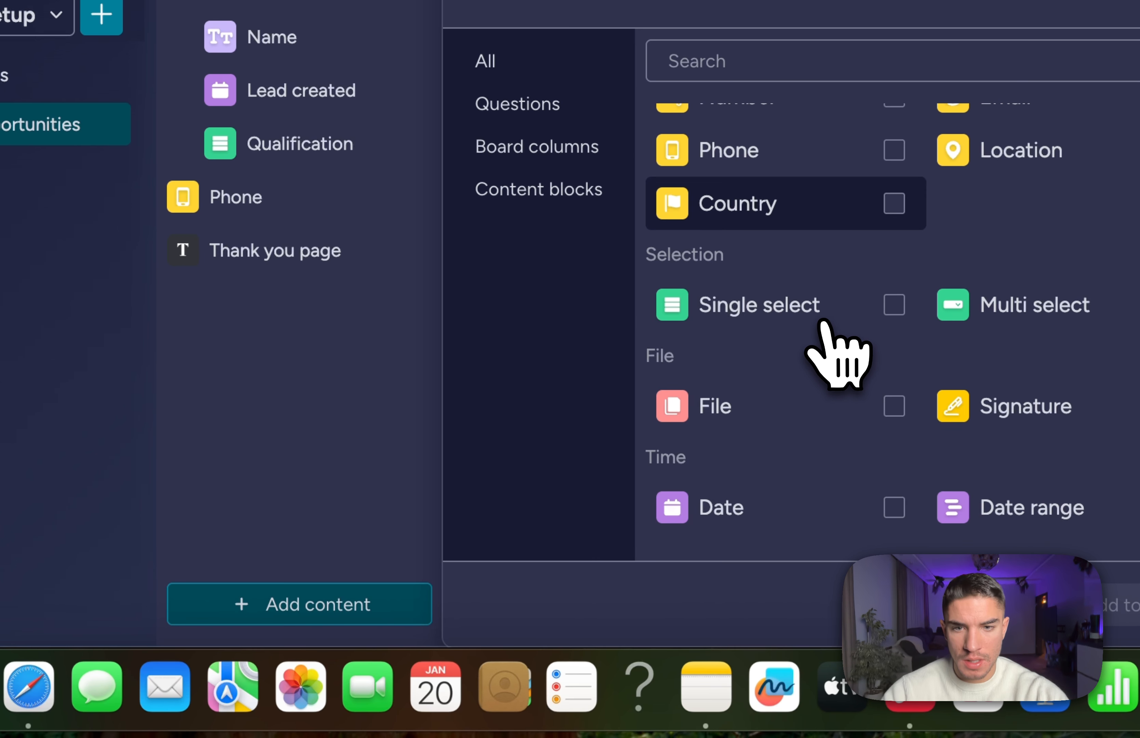
pyautogui.click(762, 312)
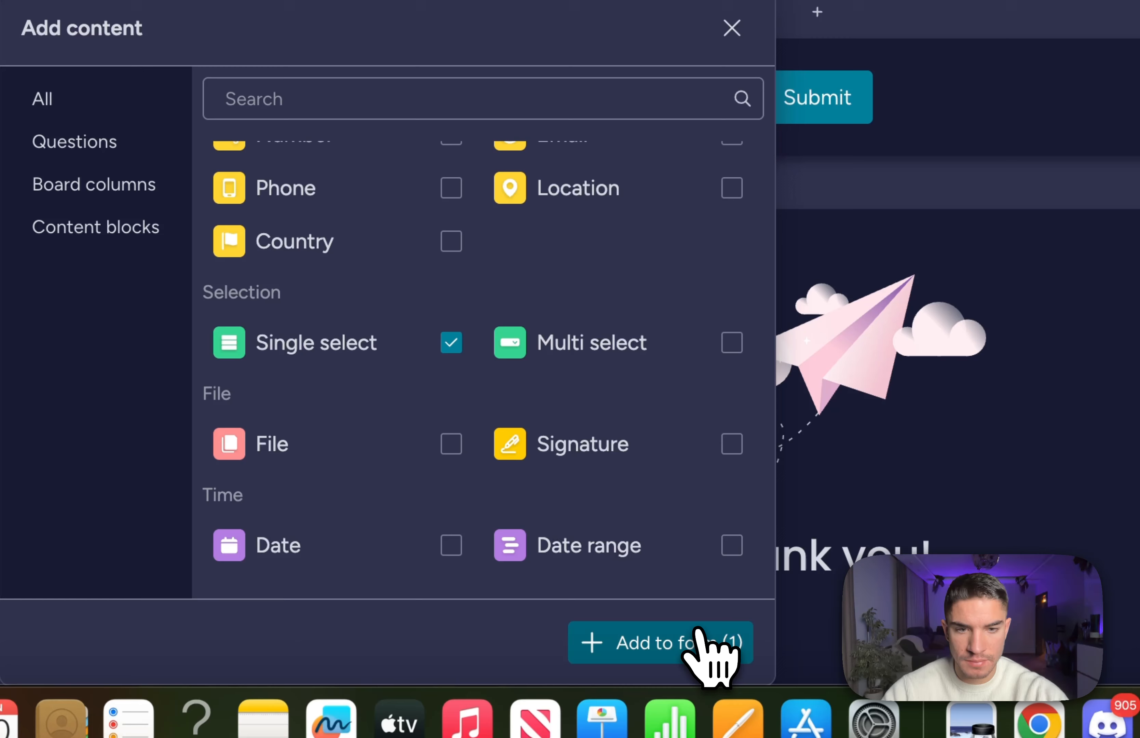
pyautogui.click(696, 637)
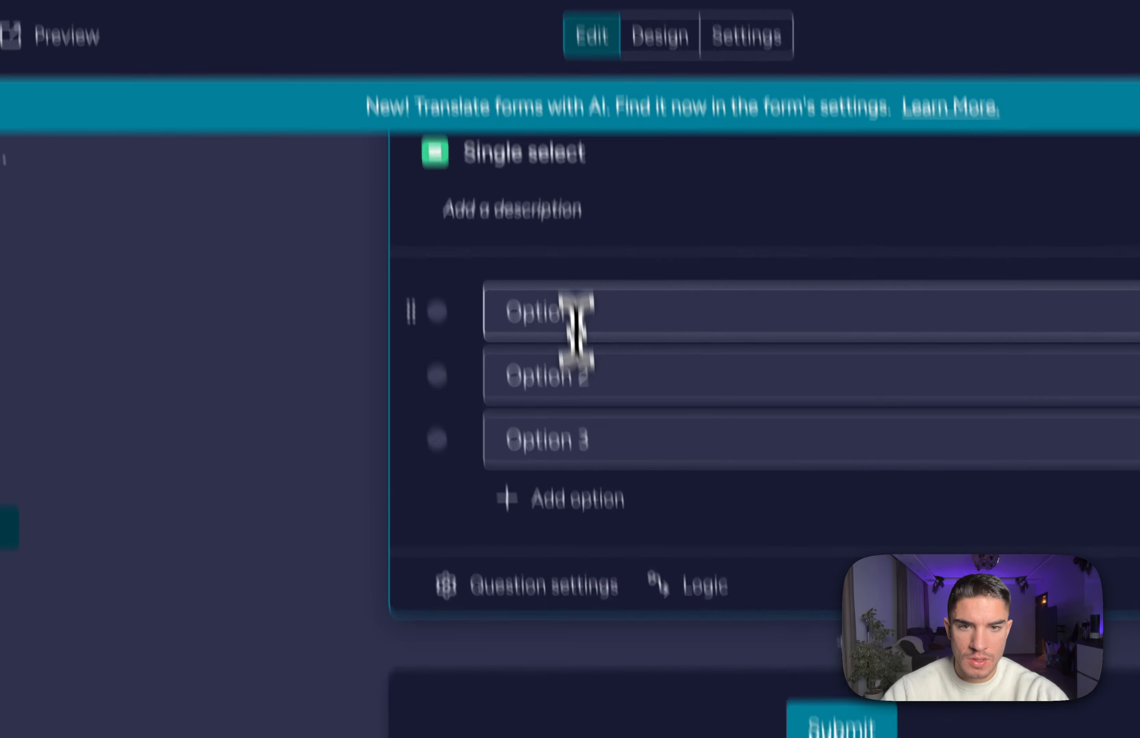
pyautogui.tripleClick(585, 405)
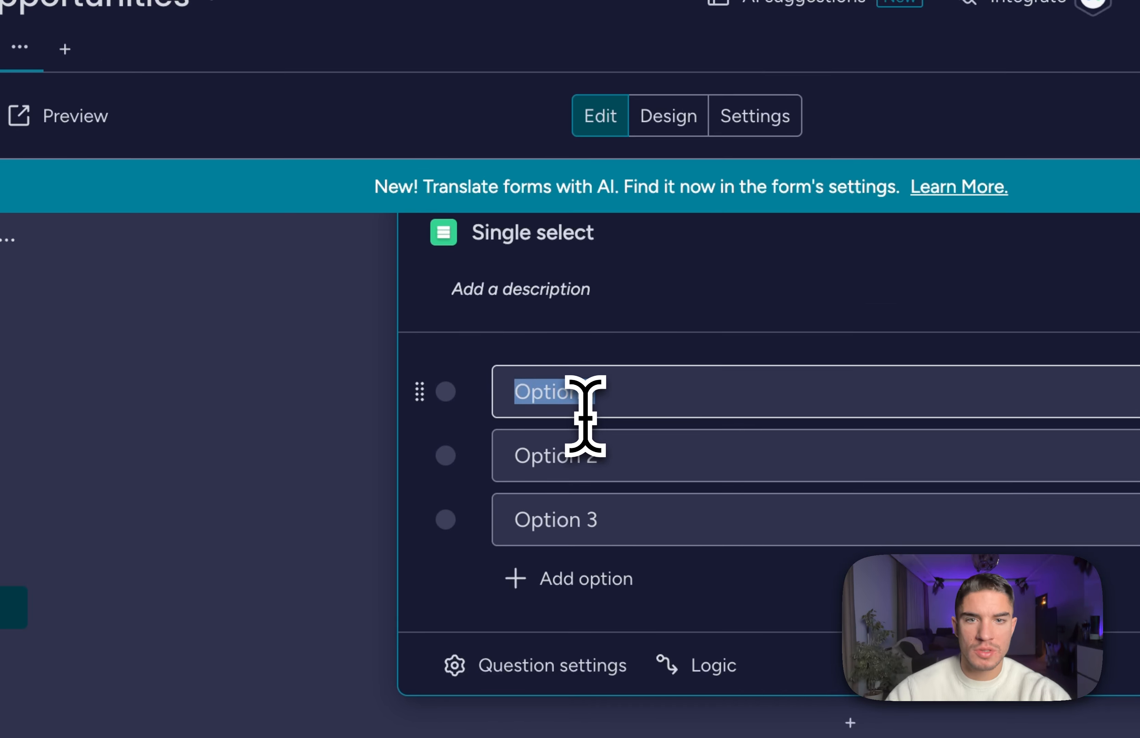
pyautogui.scroll(2, 586, 412)
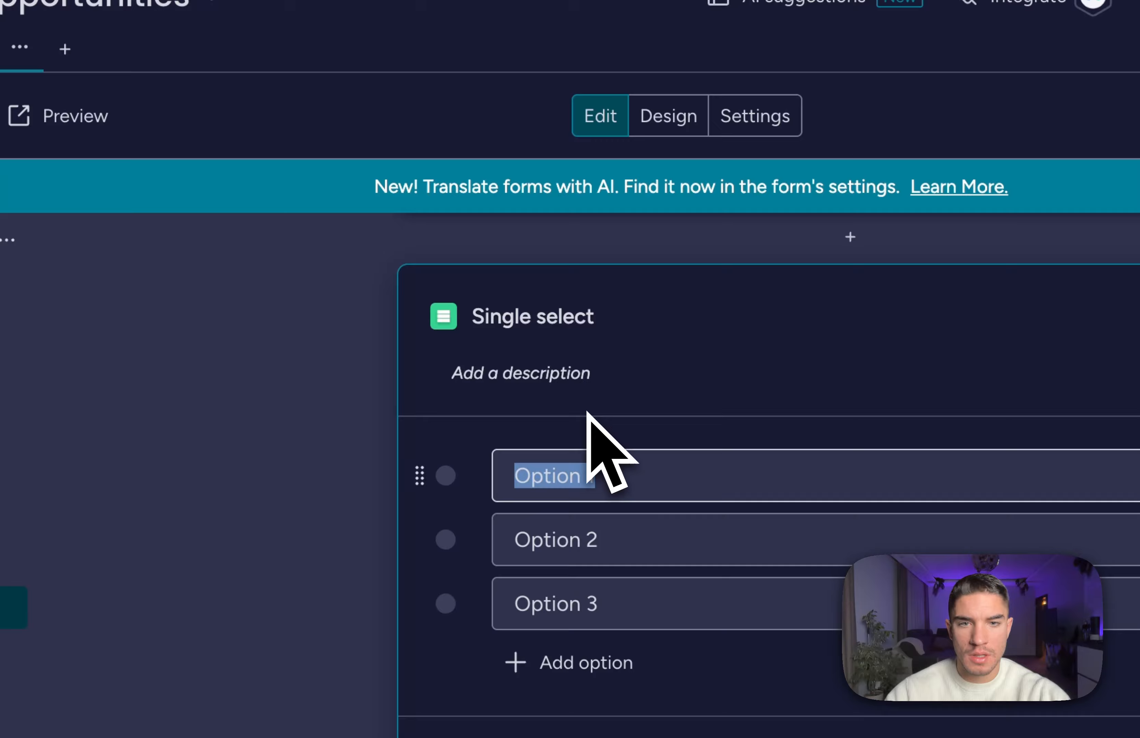
pyautogui.tripleClick(545, 307)
pyautogui.press('BackSpace')
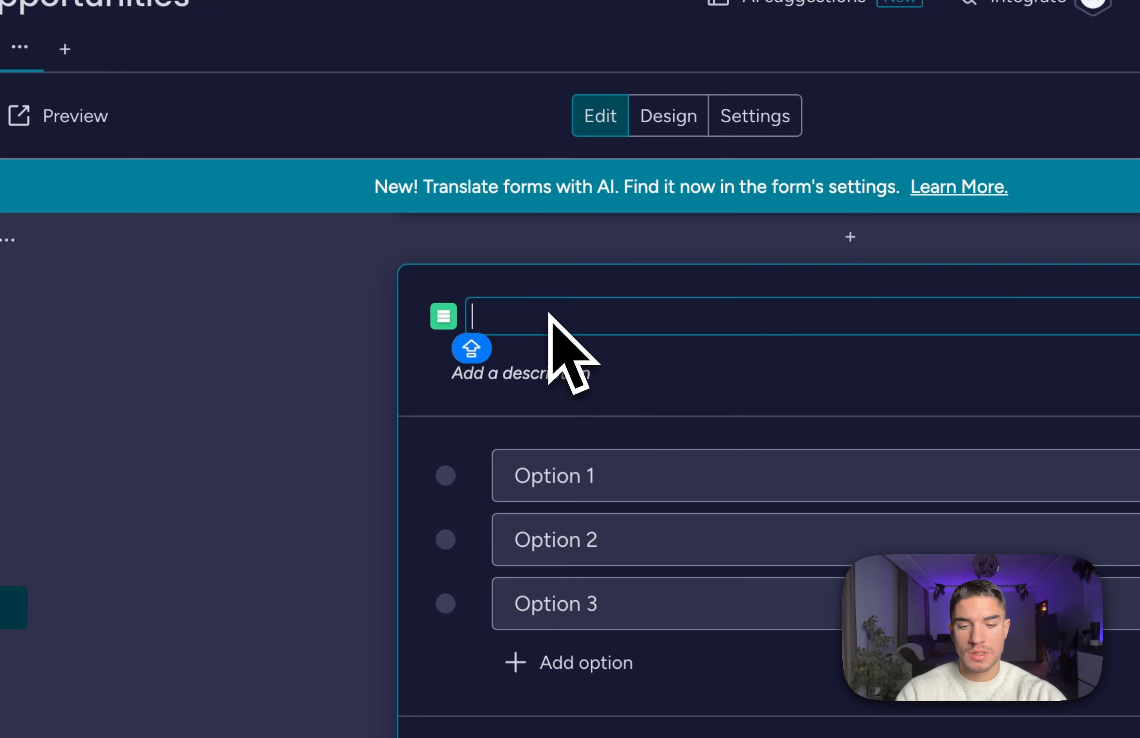
pyautogui.write('Have you')
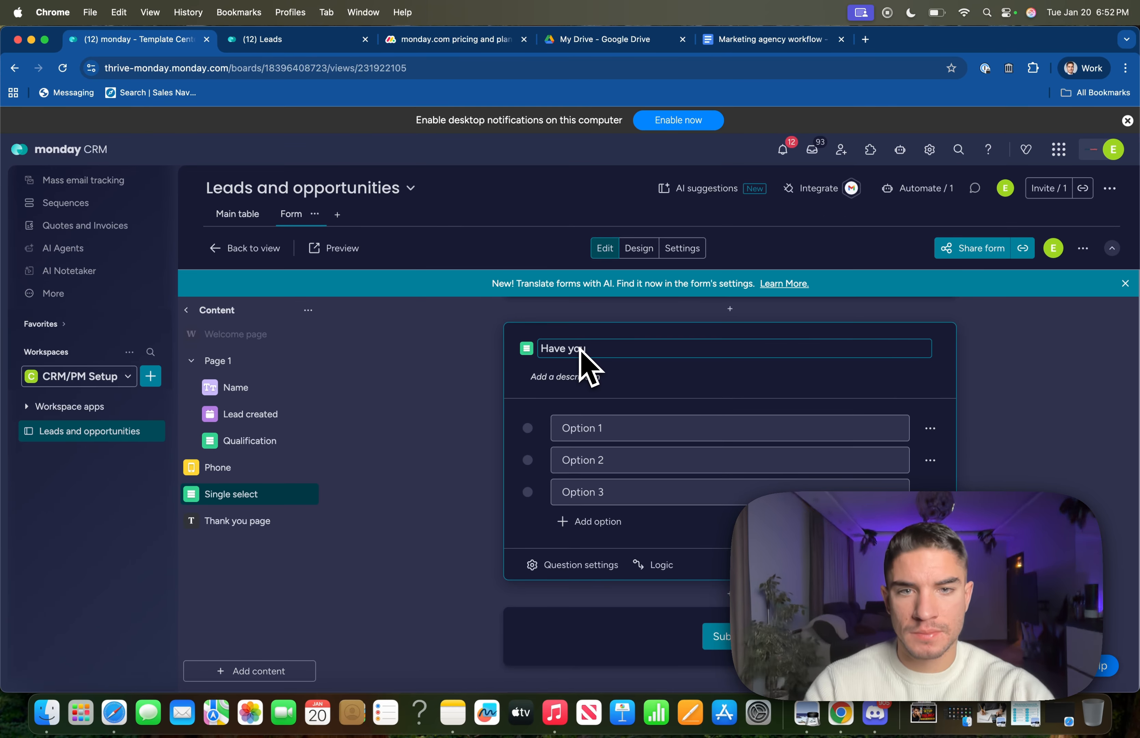
pyautogui.write(' tried anye you tried any type of ')
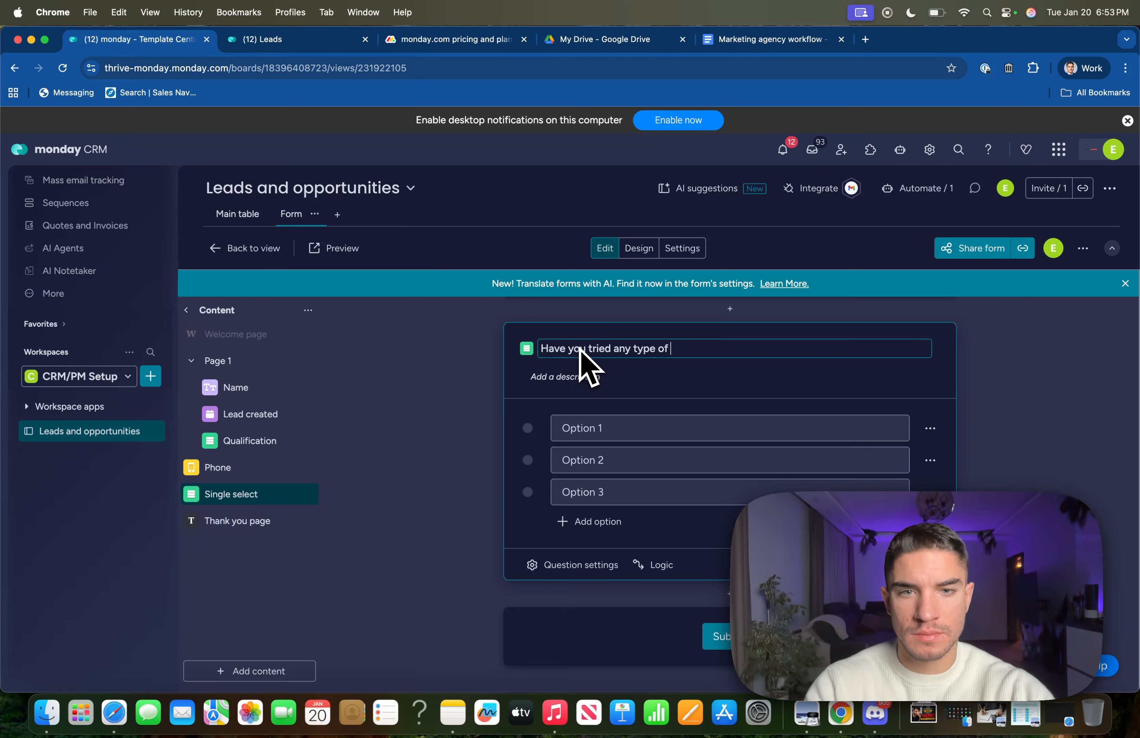
pyautogui.write('marketing prior?')
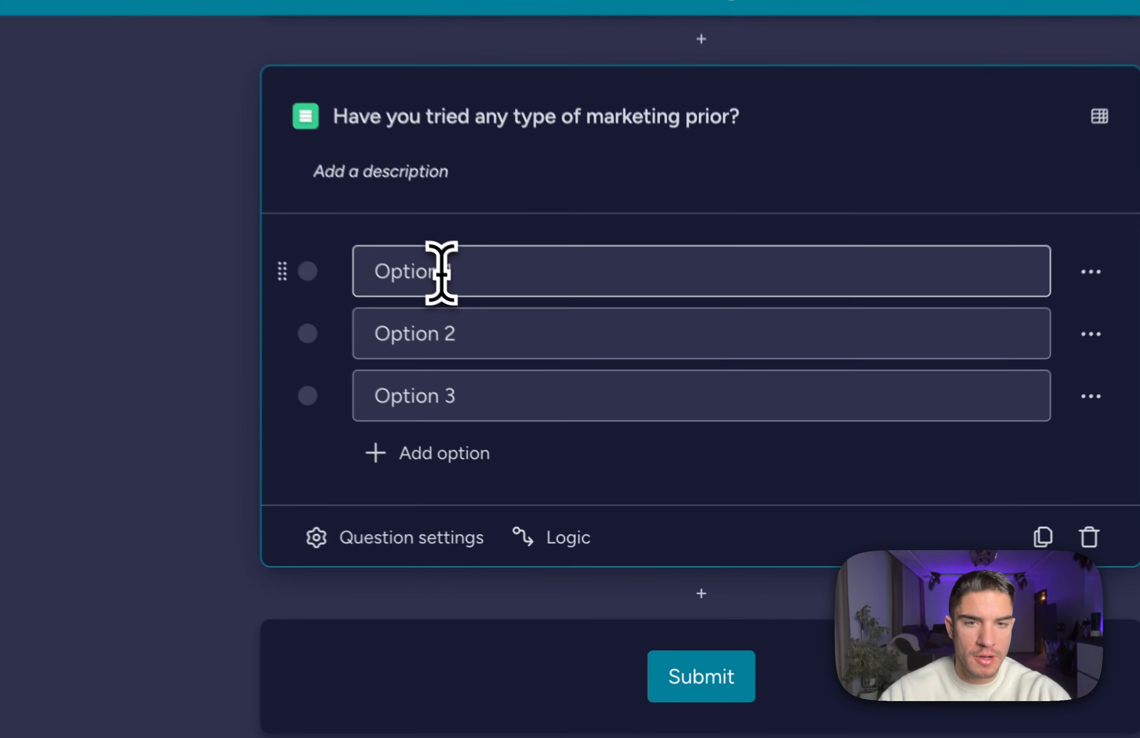
# Set its answer options to Yes and No, removing the third option.
pyautogui.click(441, 272)
pyautogui.write('Y')
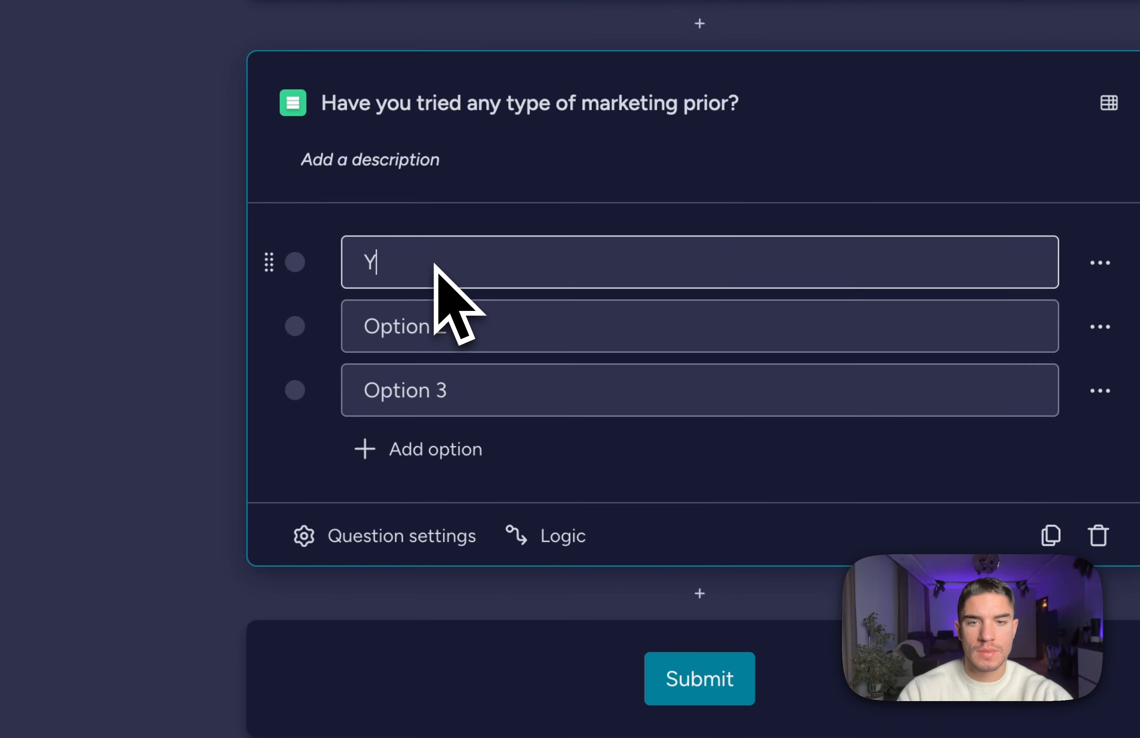
pyautogui.write('es')
pyautogui.tripleClick(465, 325)
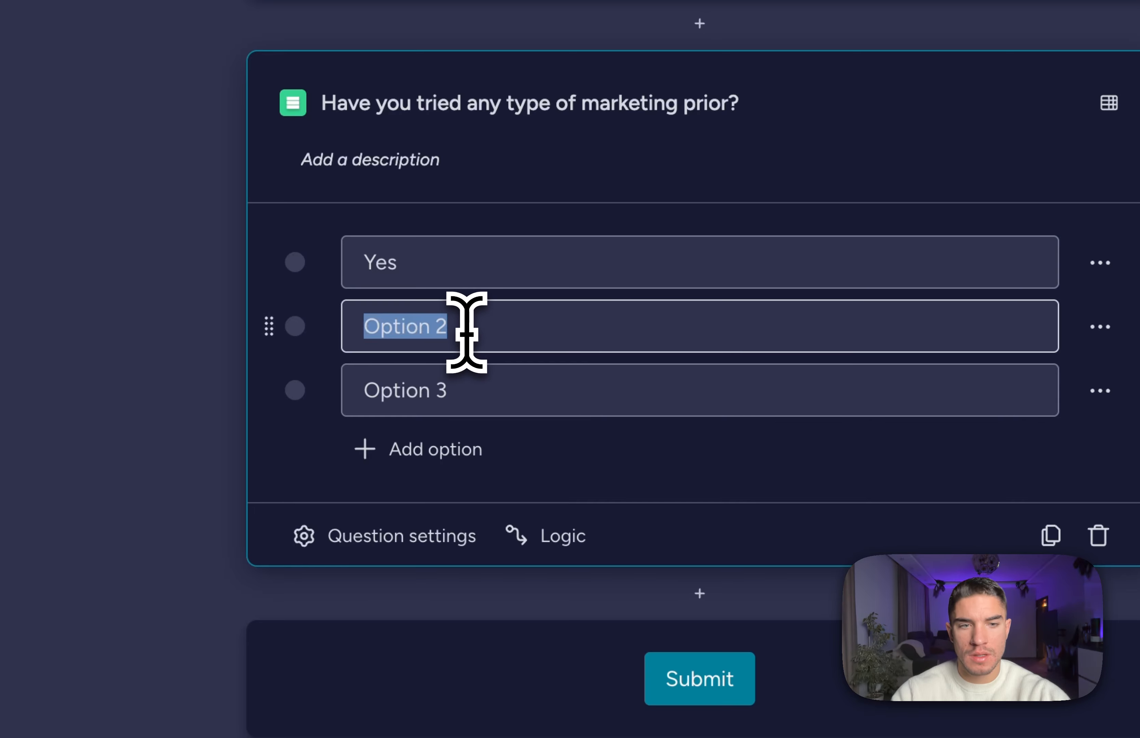
pyautogui.write('No')
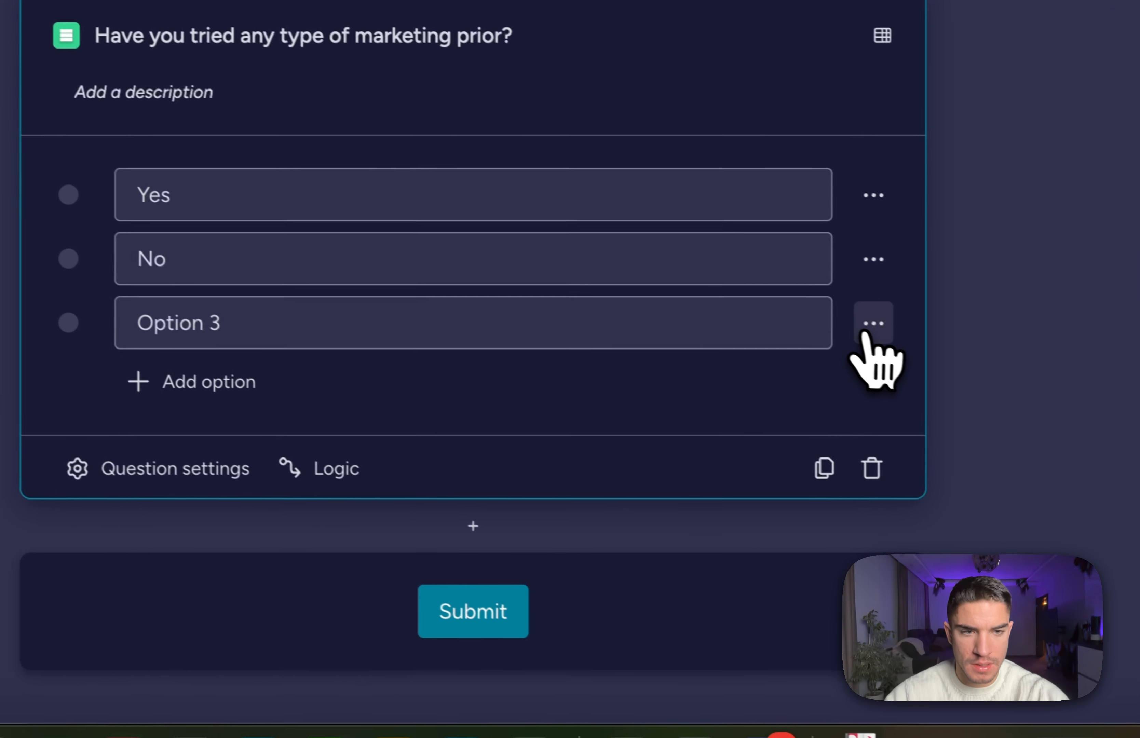
pyautogui.click(1100, 390)
pyautogui.click(712, 427)
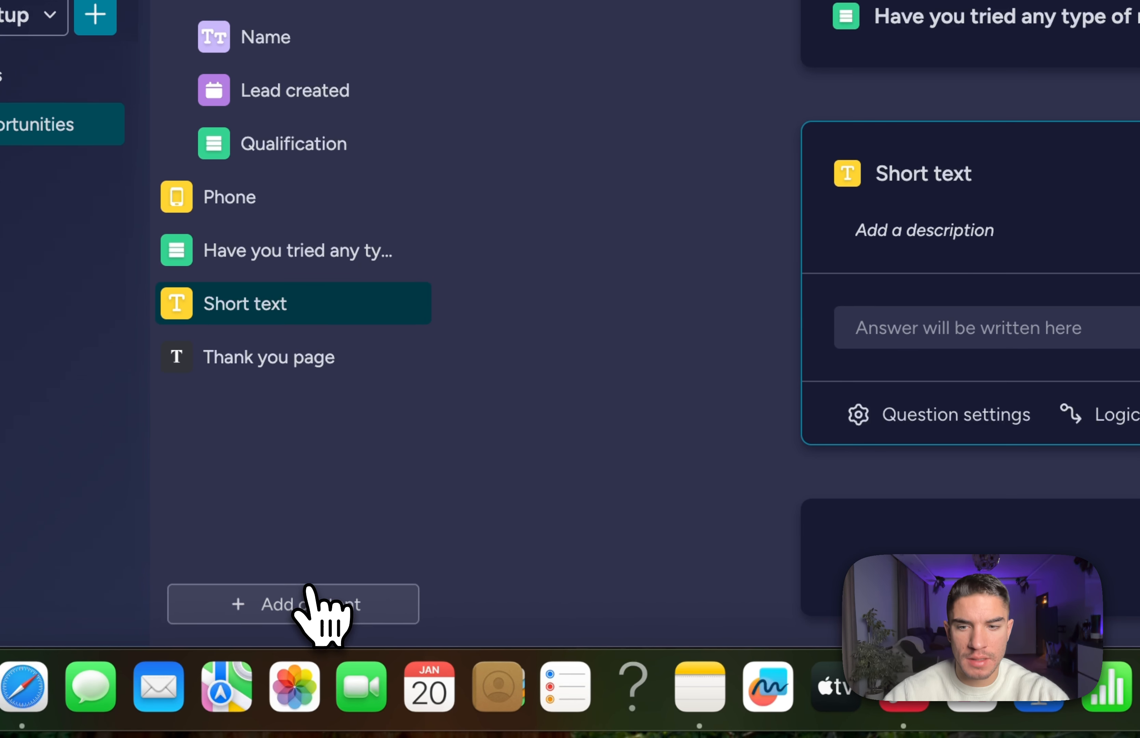
# Add a short-text question titled 'Were you able to generate any business'.
pyautogui.click(188, 695)
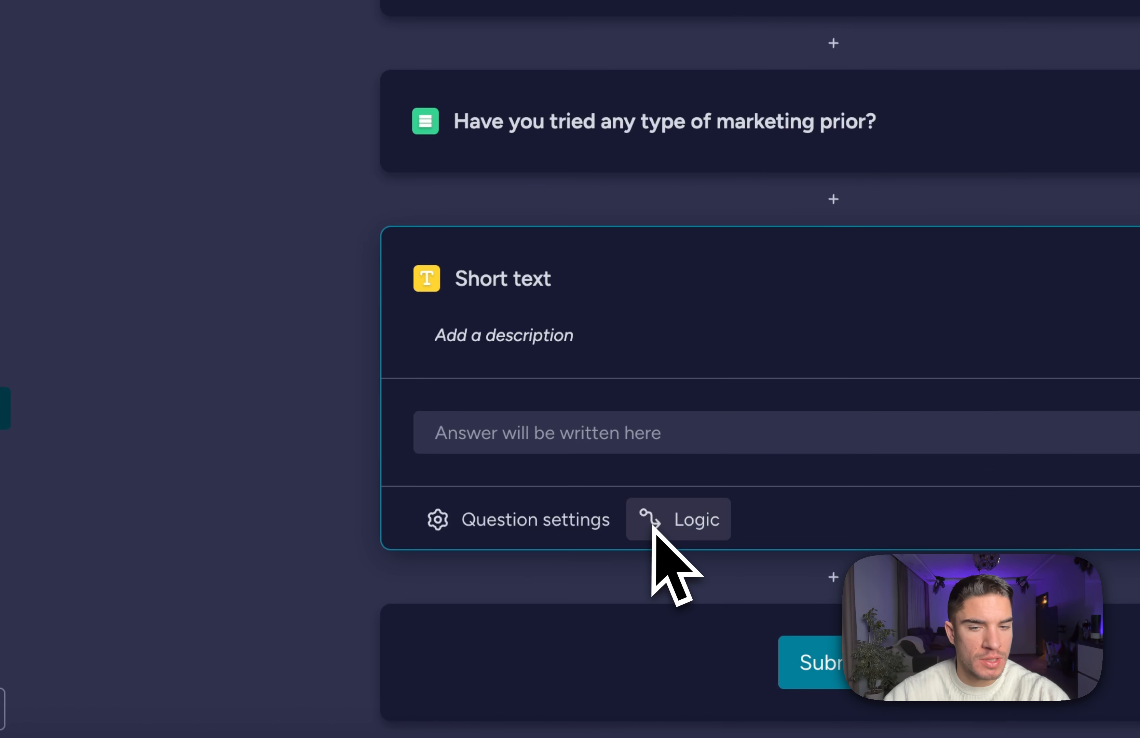
pyautogui.tripleClick(519, 286)
pyautogui.press('BackSpace')
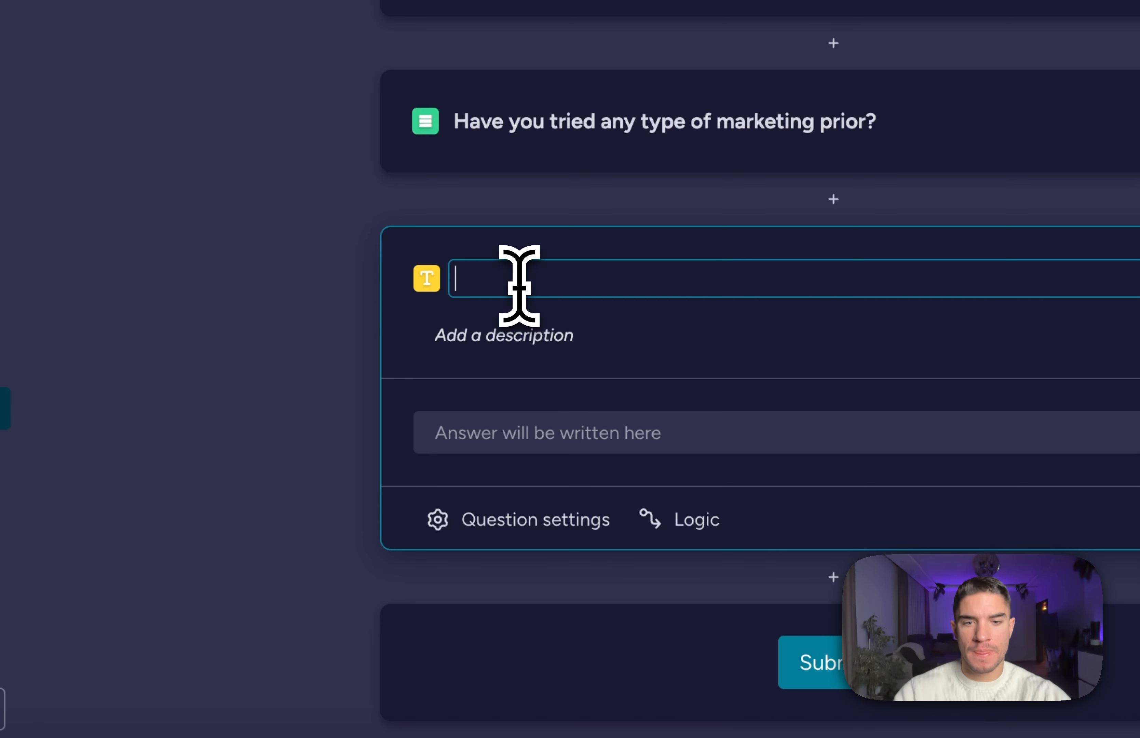
pyautogui.press('capslock')
pyautogui.write('What')
pyautogui.press('BackSpace')
pyautogui.press('BackSpace')
pyautogui.press('BackSpace')
pyautogui.press('BackSpace')
pyautogui.press('BackSpace')
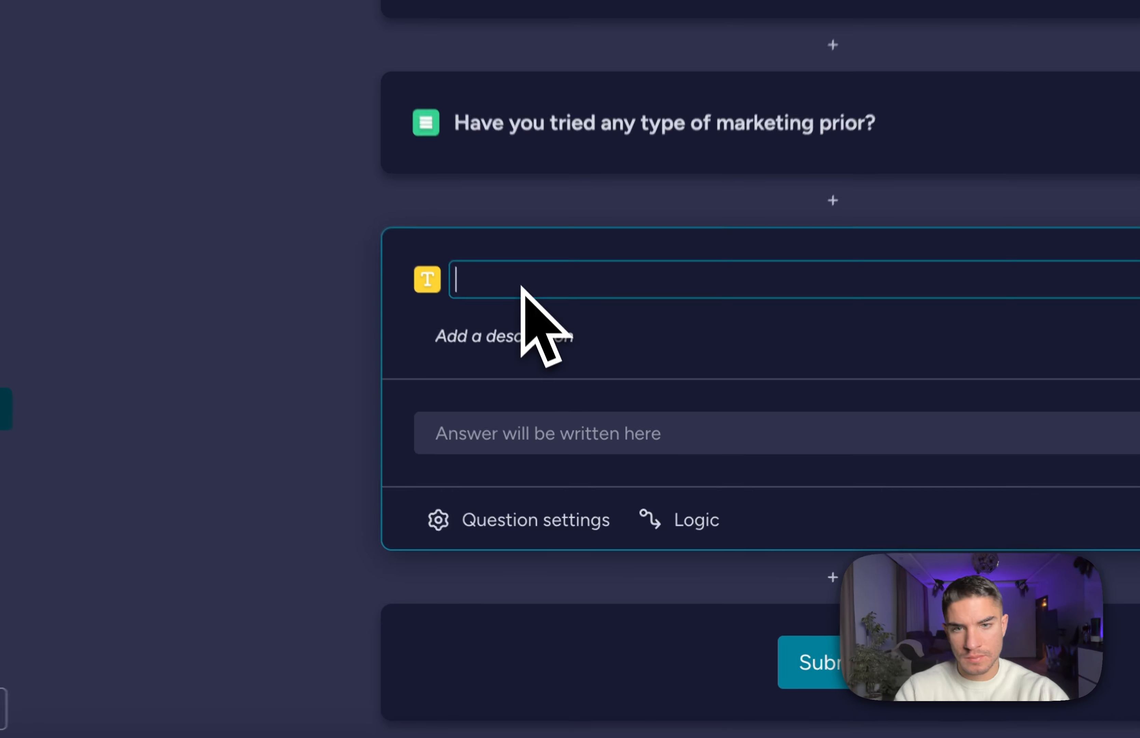
pyautogui.write('W')
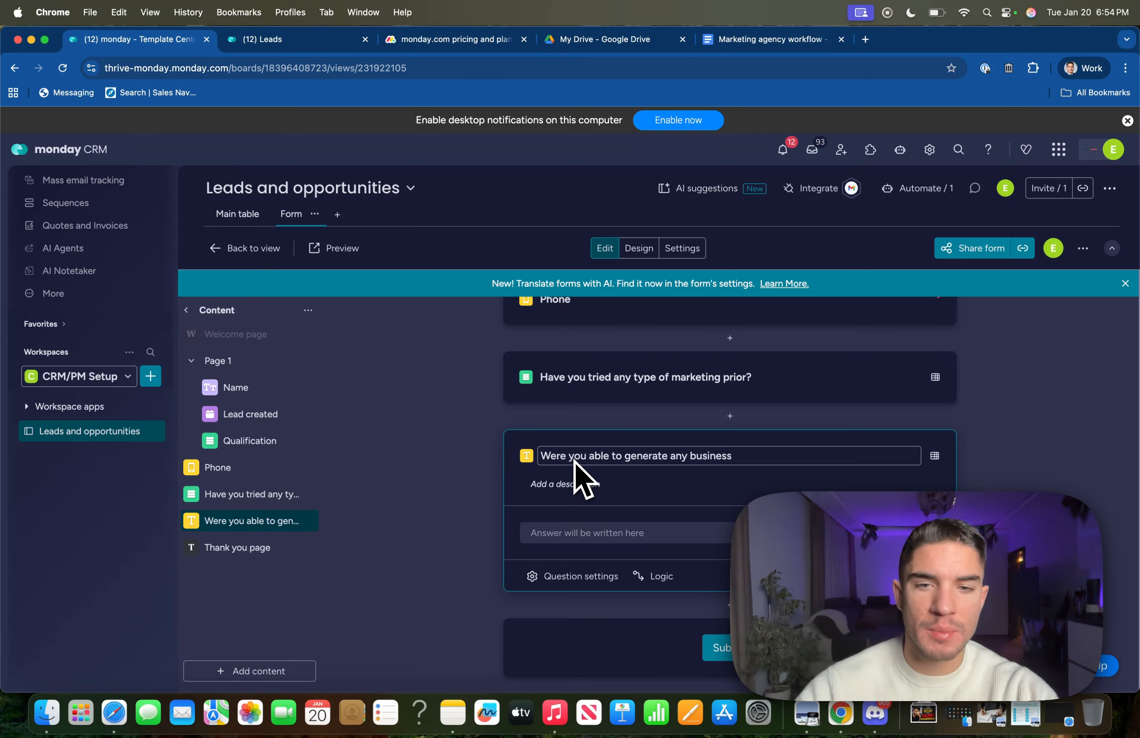
pyautogui.scroll(1, 570, 372)
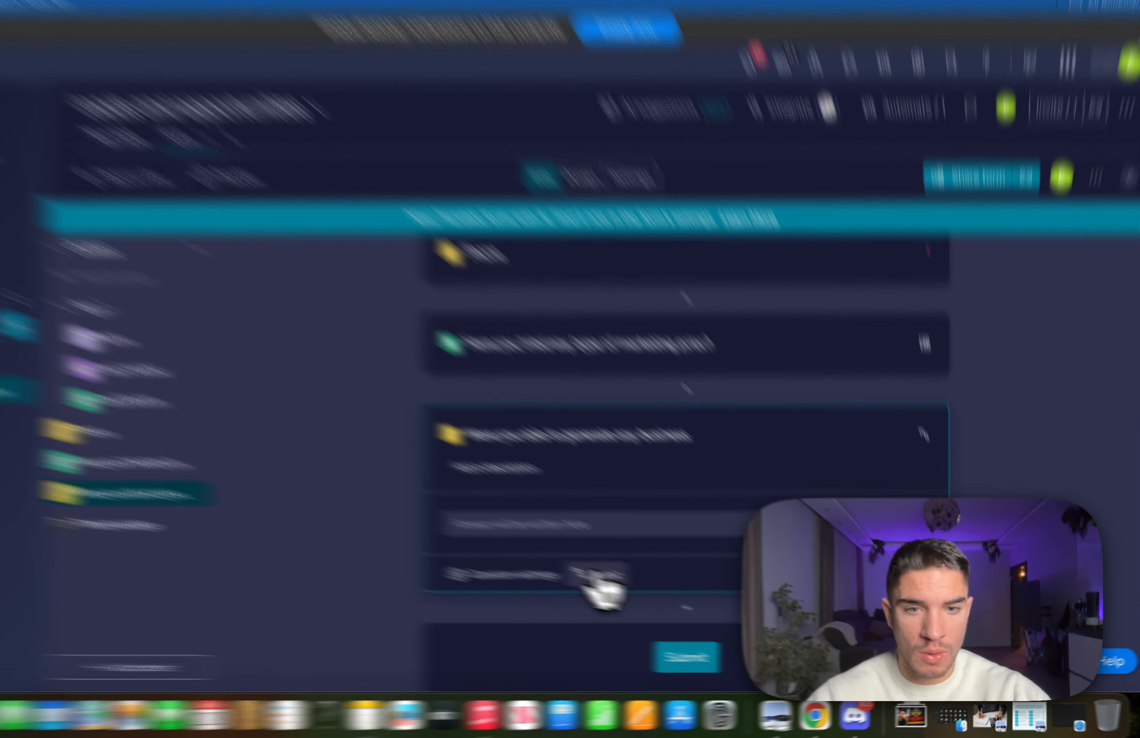
# Show that question only when the marketing question is answered Yes.
pyautogui.click(597, 577)
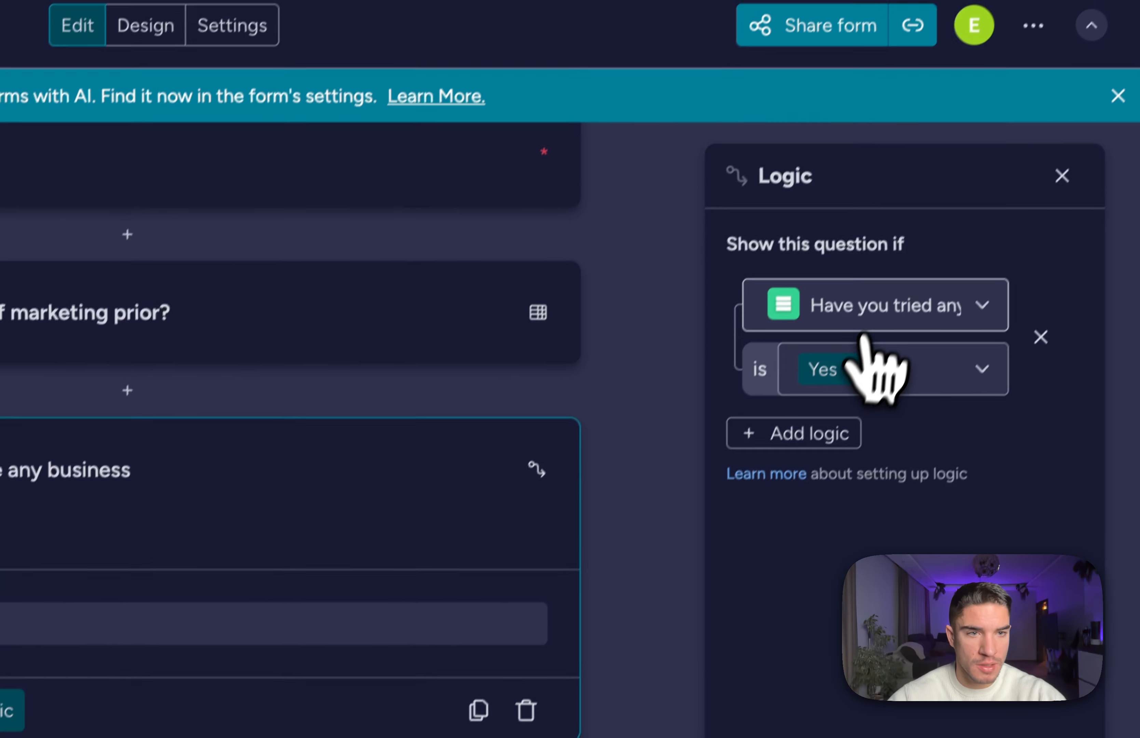
pyautogui.click(874, 321)
pyautogui.click(876, 316)
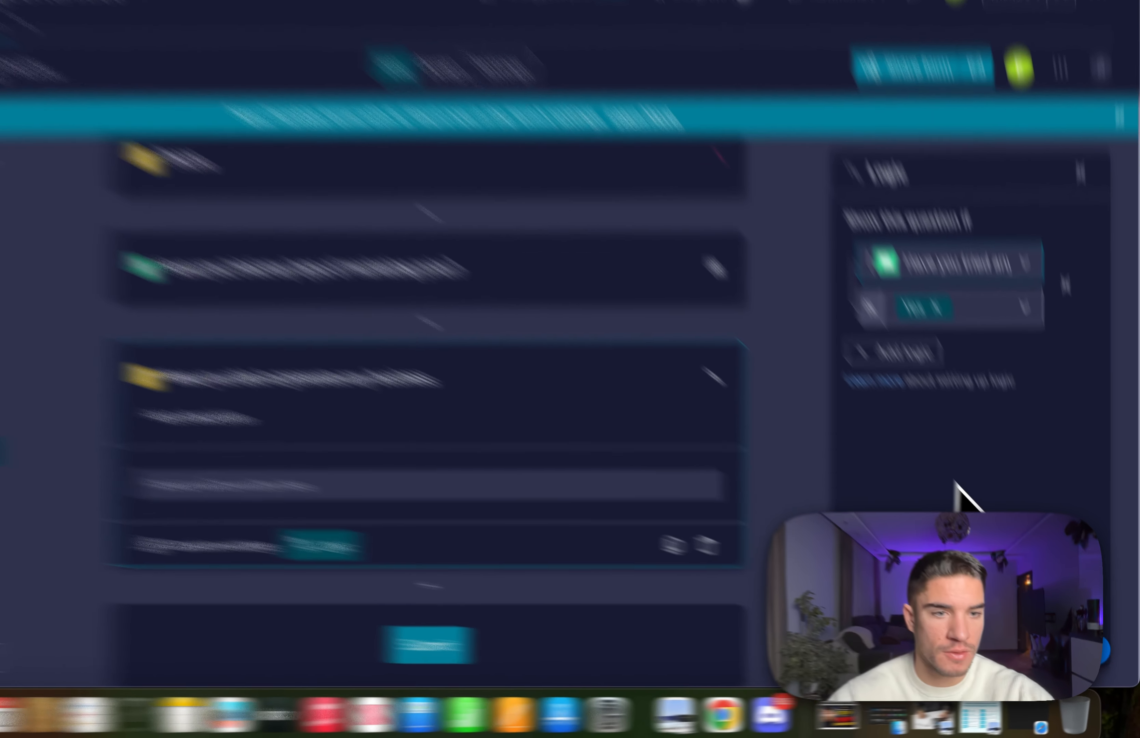
pyautogui.click(887, 551)
pyautogui.scroll(10, 728, 568)
# On the live form, enter the test lead's name and phone number with the United States +1 code.
pyautogui.scroll(-5, 700, 567)
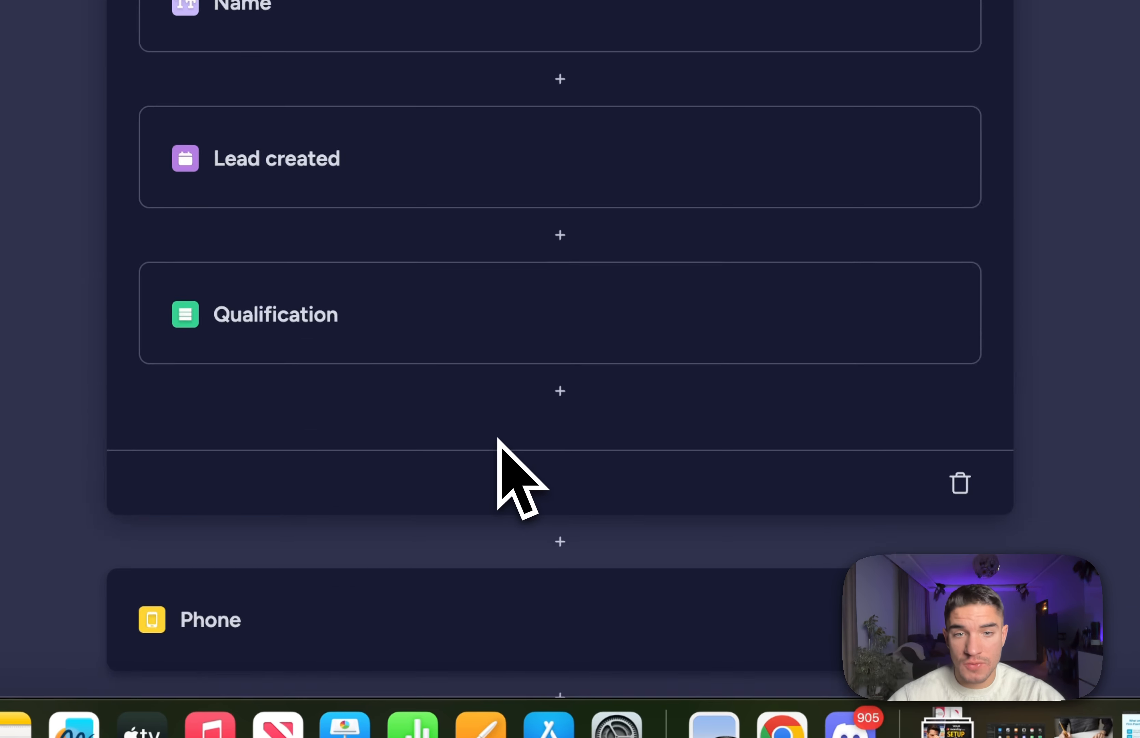
pyautogui.scroll(5, 699, 563)
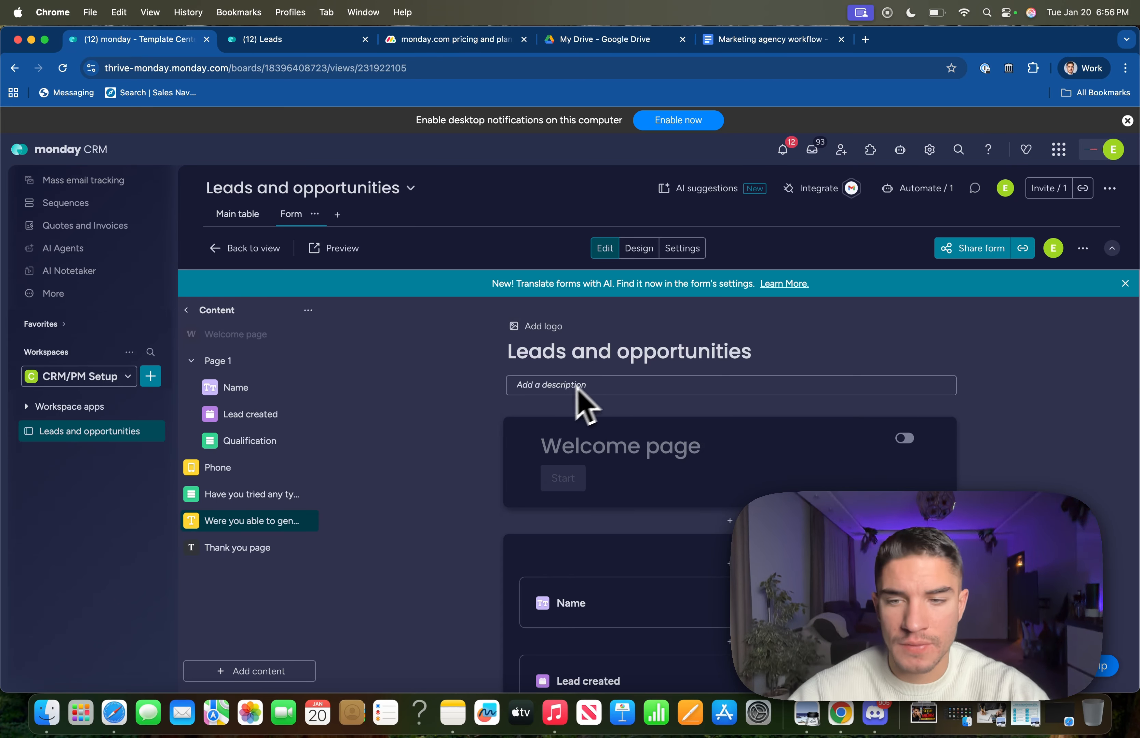
pyautogui.scroll(-15, 585, 407)
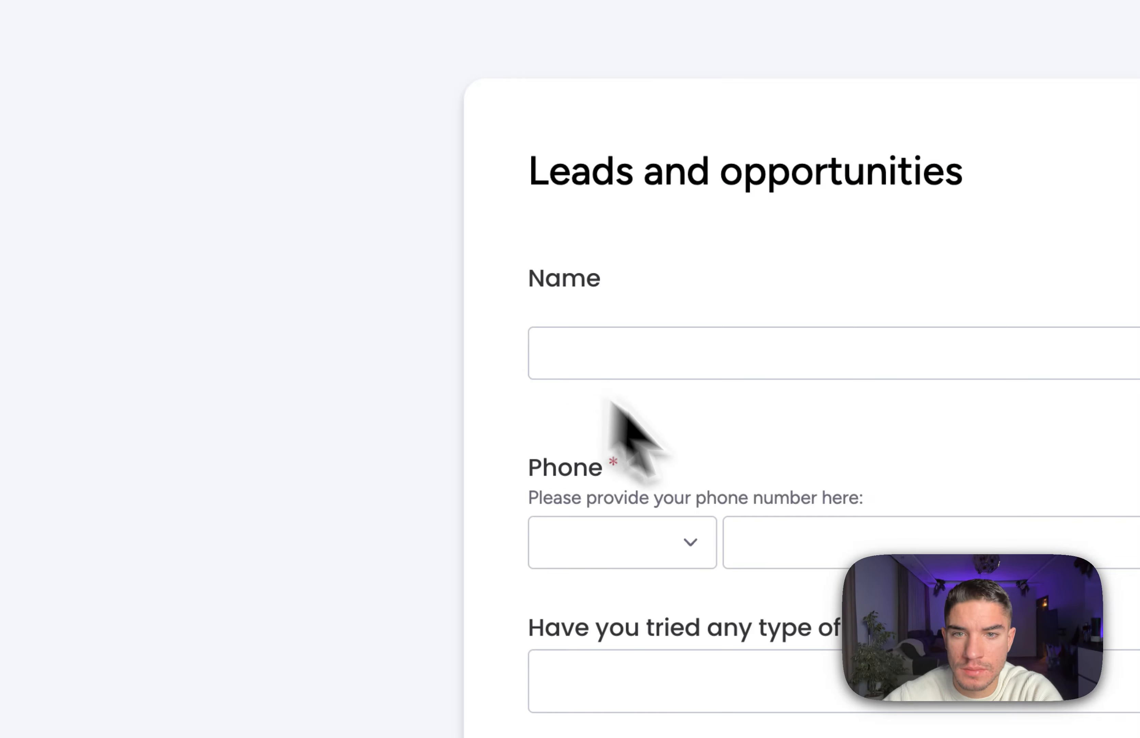
pyautogui.click(489, 296)
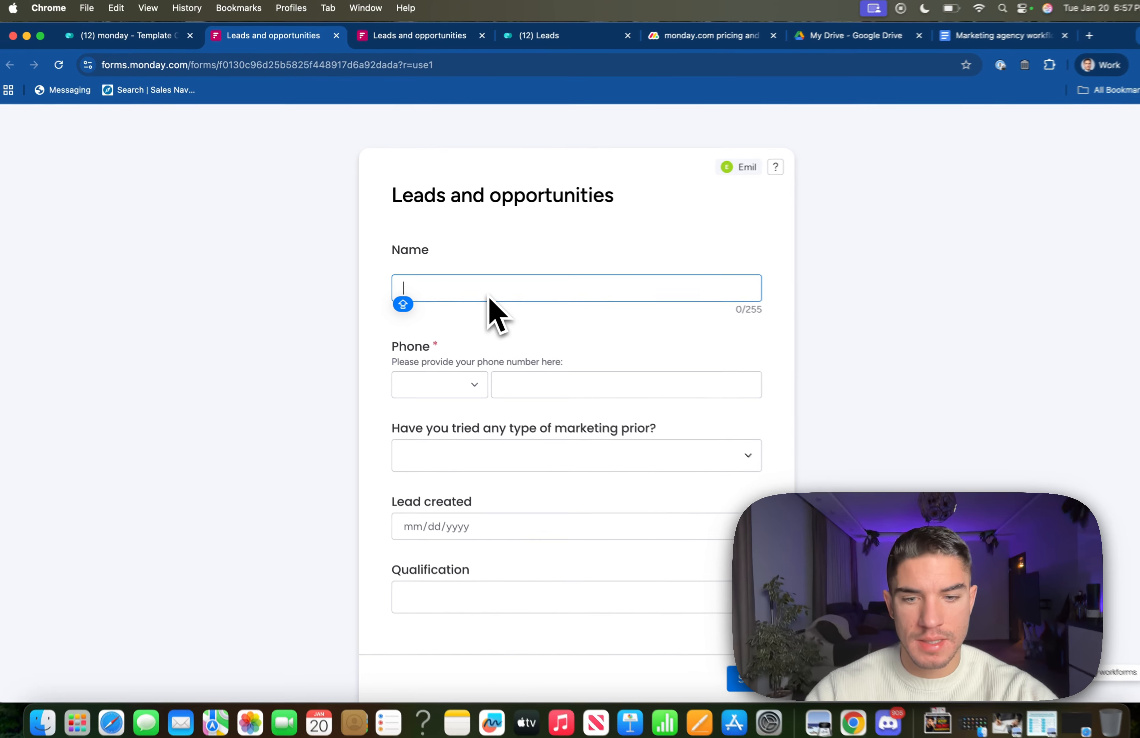
pyautogui.click(435, 381)
pyautogui.write('united')
pyautogui.click(450, 456)
pyautogui.click(545, 381)
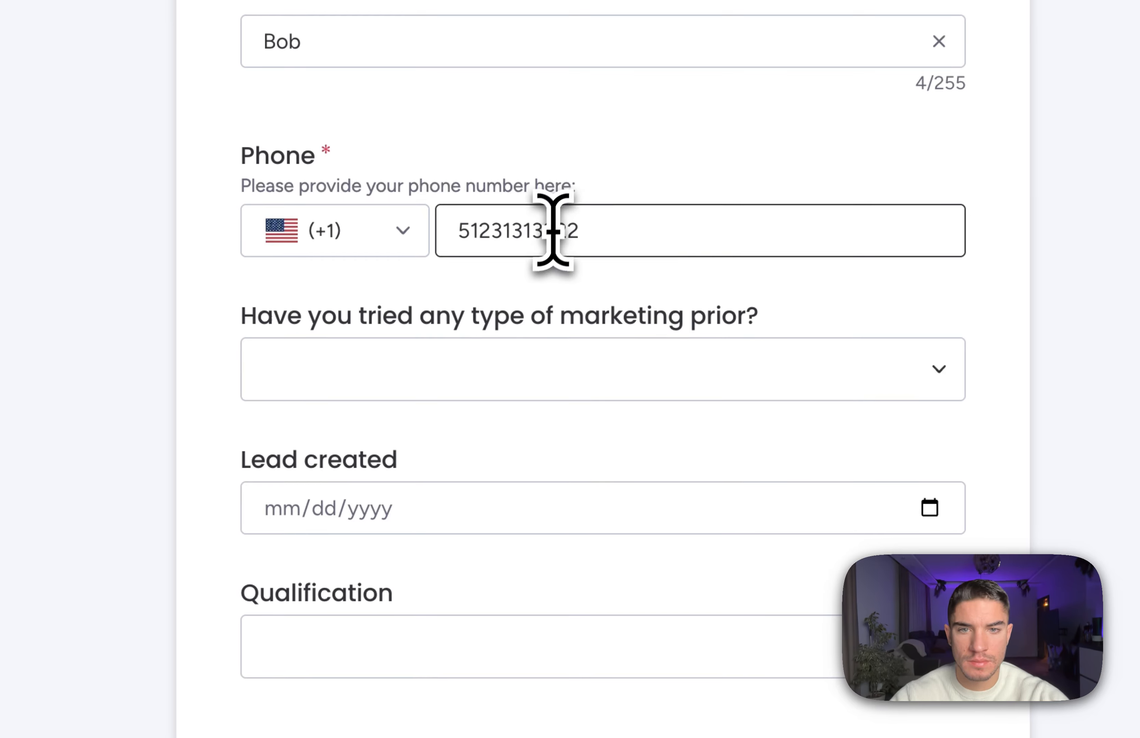
# Answer Yes to the marketing question and 'Not really' to the business question, then submit.
pyautogui.click(520, 453)
pyautogui.click(458, 467)
pyautogui.write('Not really')
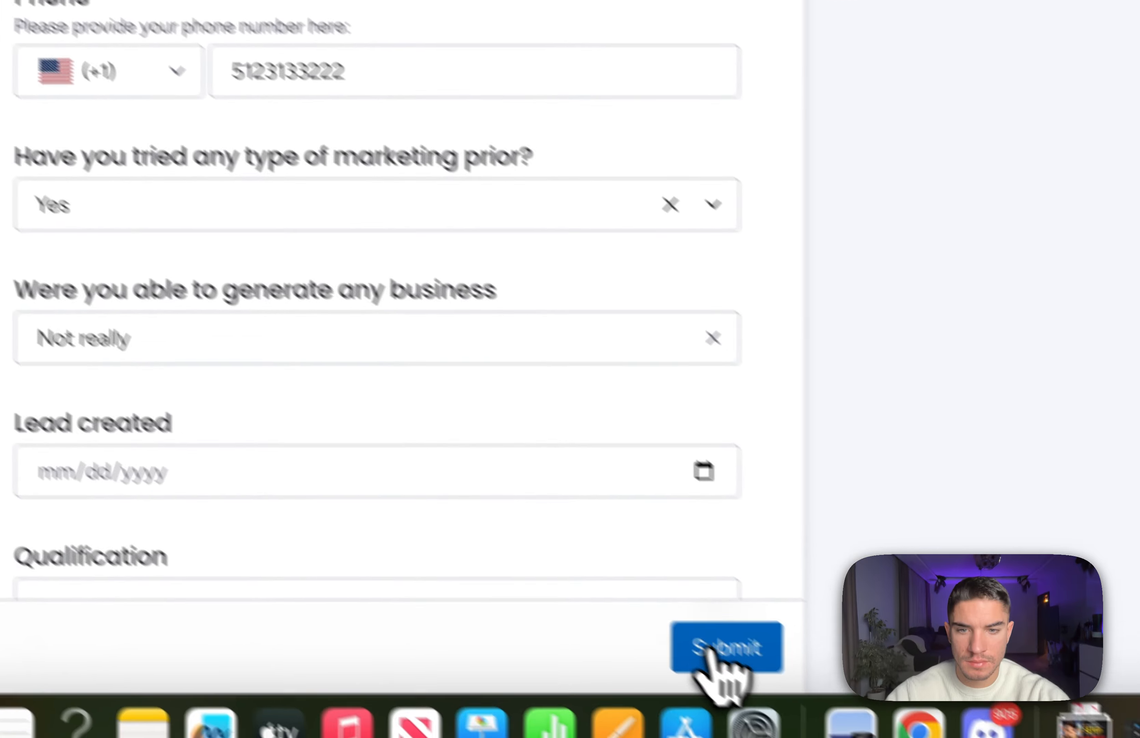
pyautogui.click(707, 644)
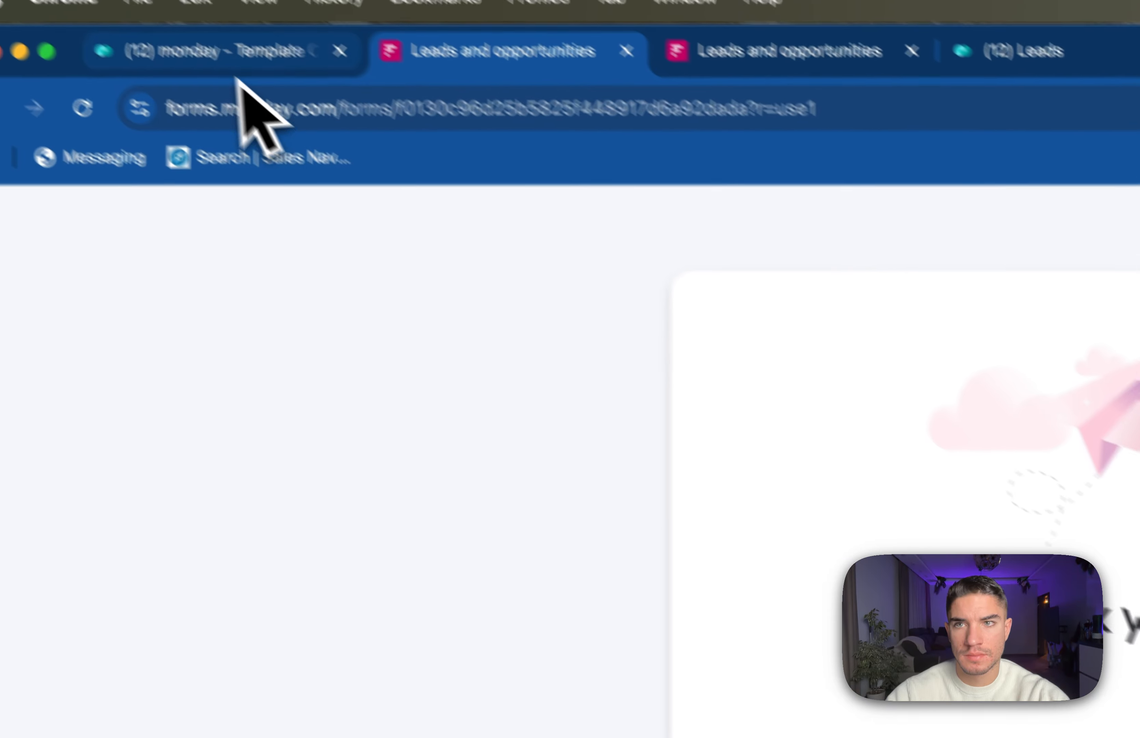
pyautogui.click(230, 53)
# Show the Main table and scroll across the new lead row to check its phone, Yes and Not really values.
pyautogui.click(474, 427)
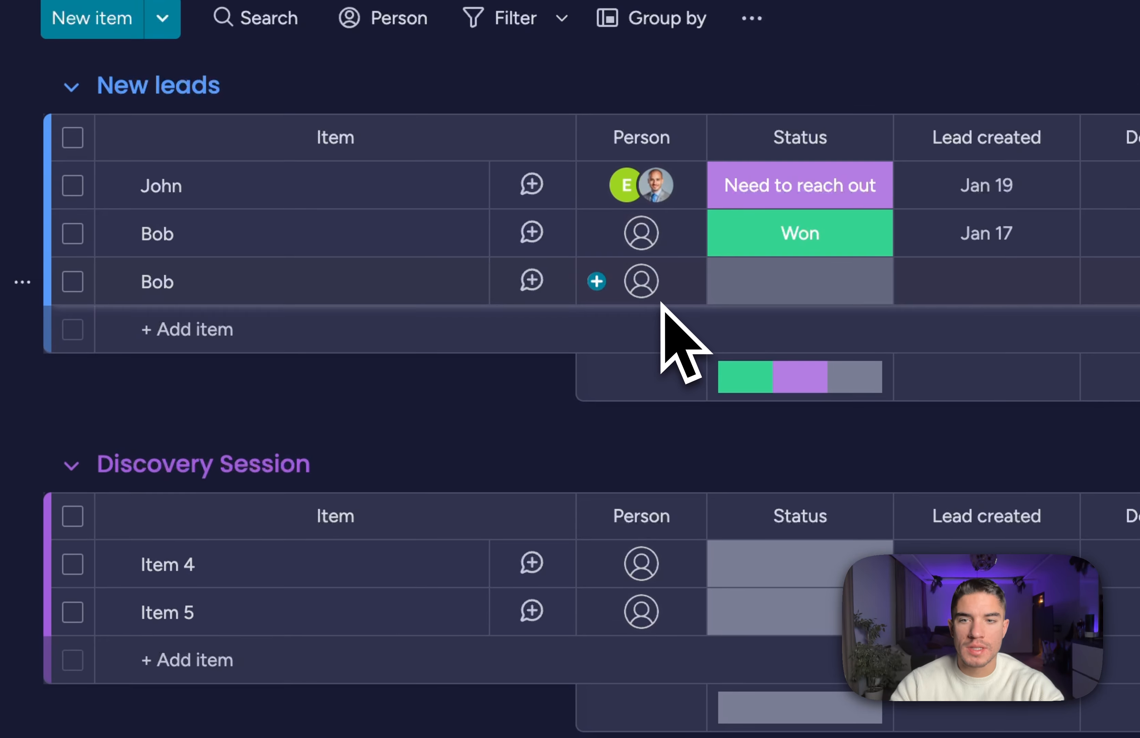
pyautogui.hscroll(5, 662, 307)
pyautogui.hscroll(5, 661, 303)
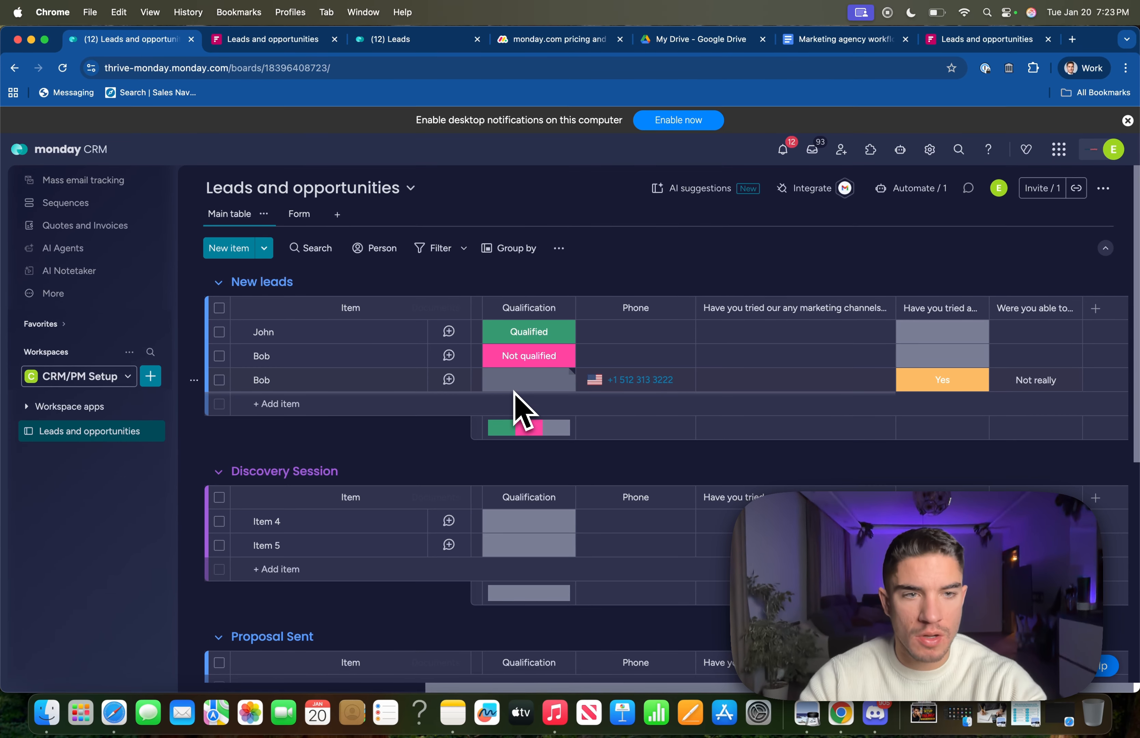
pyautogui.hscroll(-5, 599, 388)
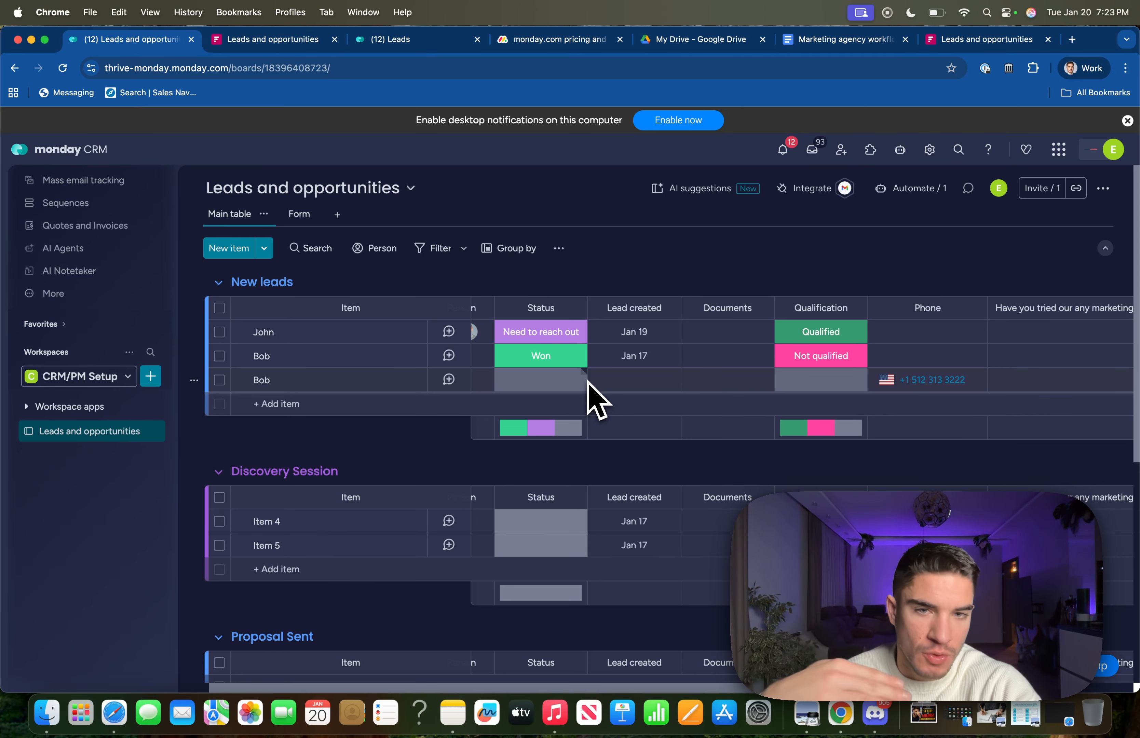
pyautogui.hscroll(-2, 589, 382)
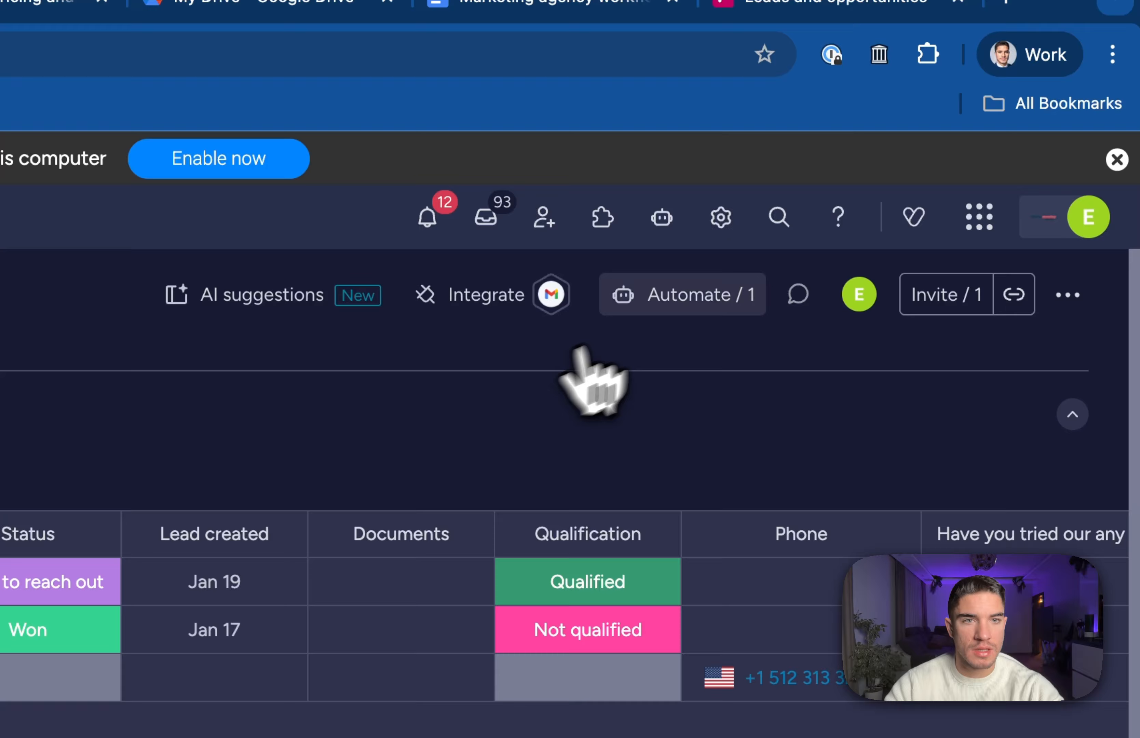
# Start a new automation triggered when an item is created, with an assign-person action.
pyautogui.click(681, 298)
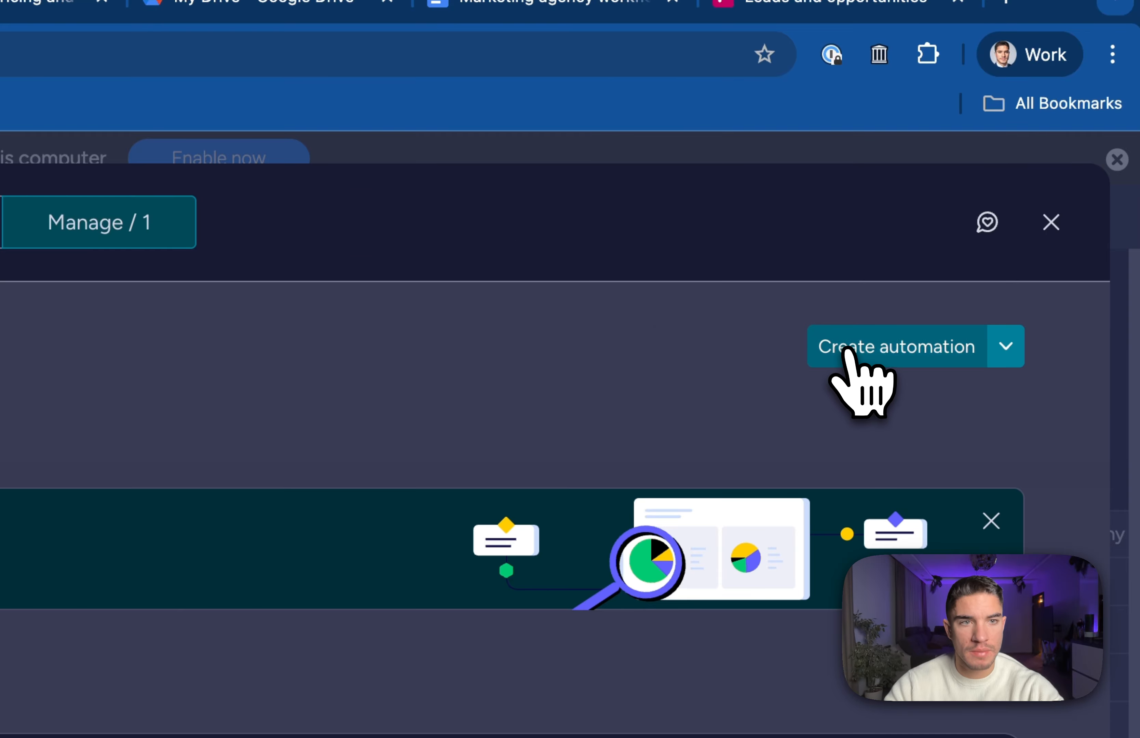
pyautogui.click(846, 353)
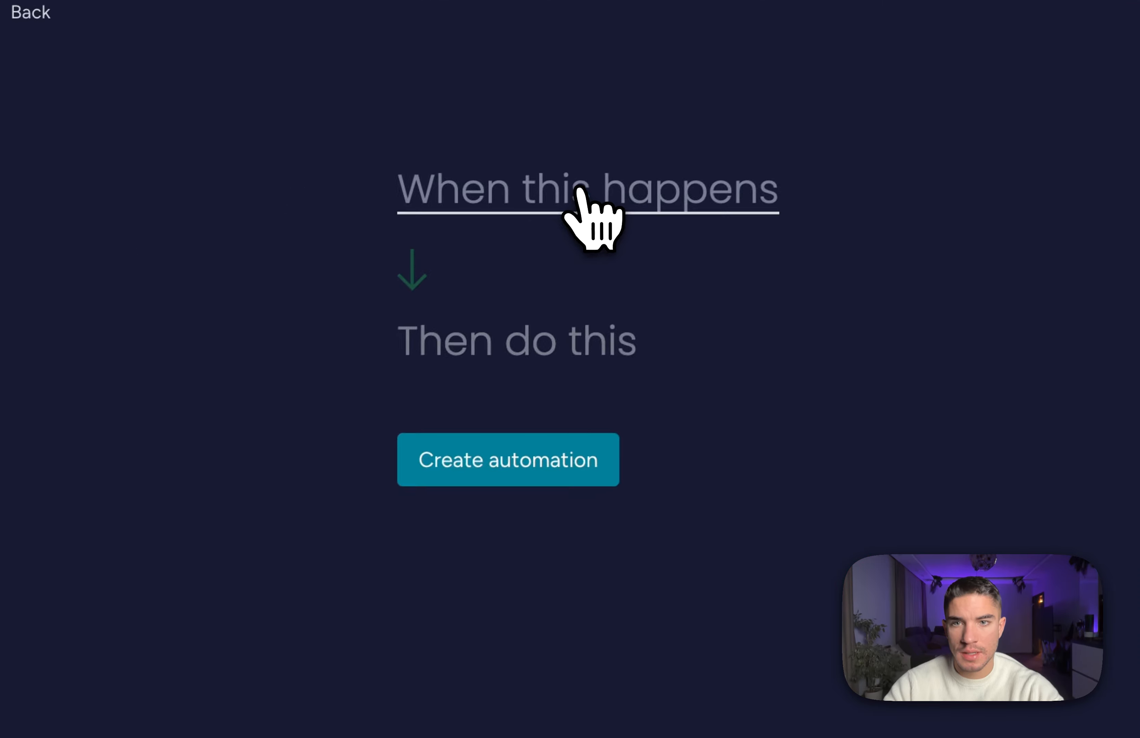
pyautogui.click(432, 319)
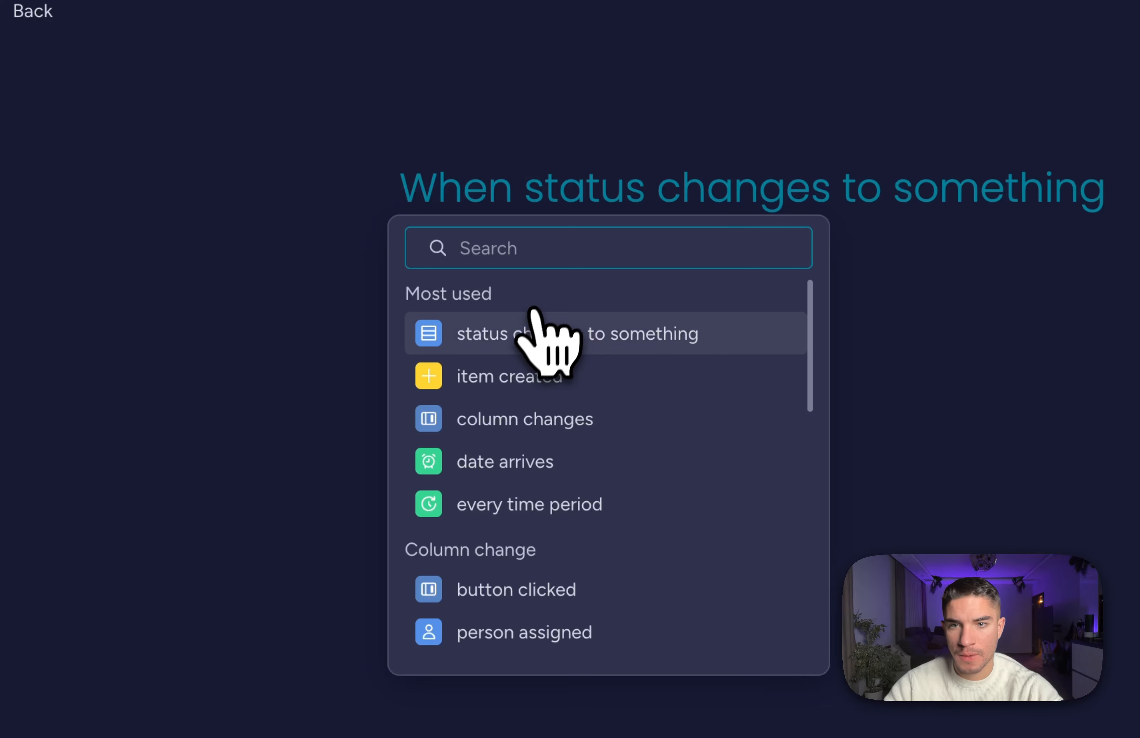
pyautogui.click(510, 376)
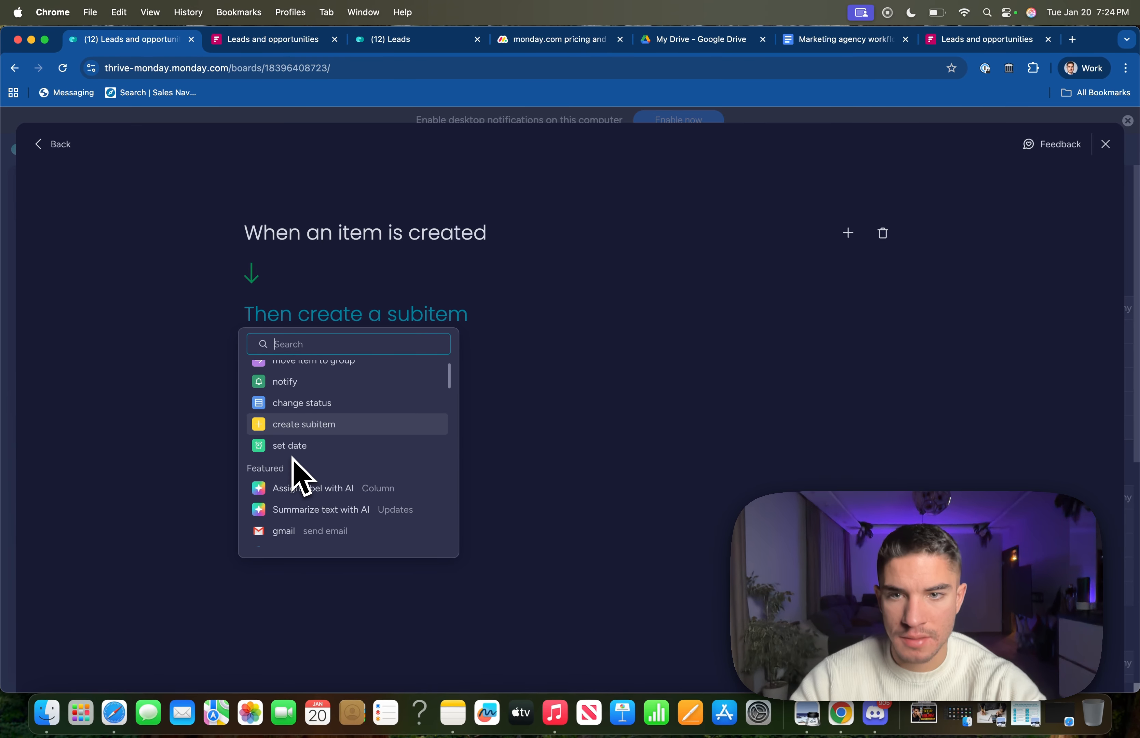
pyautogui.write('assi')
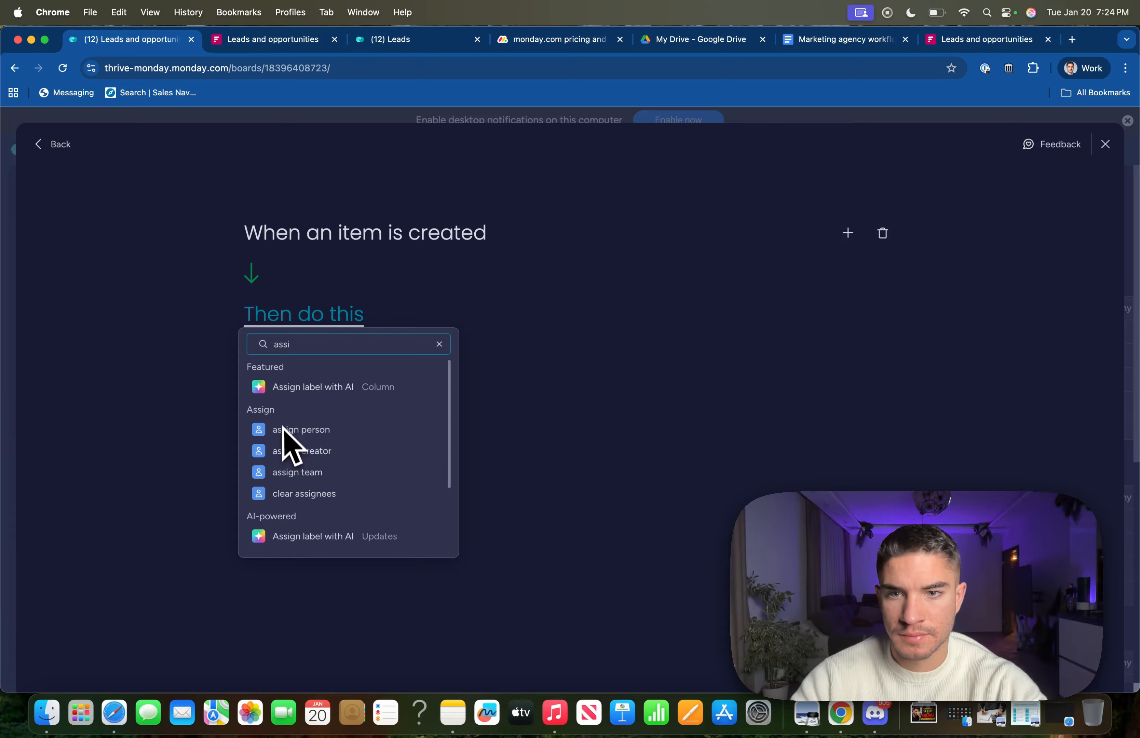
pyautogui.click(290, 431)
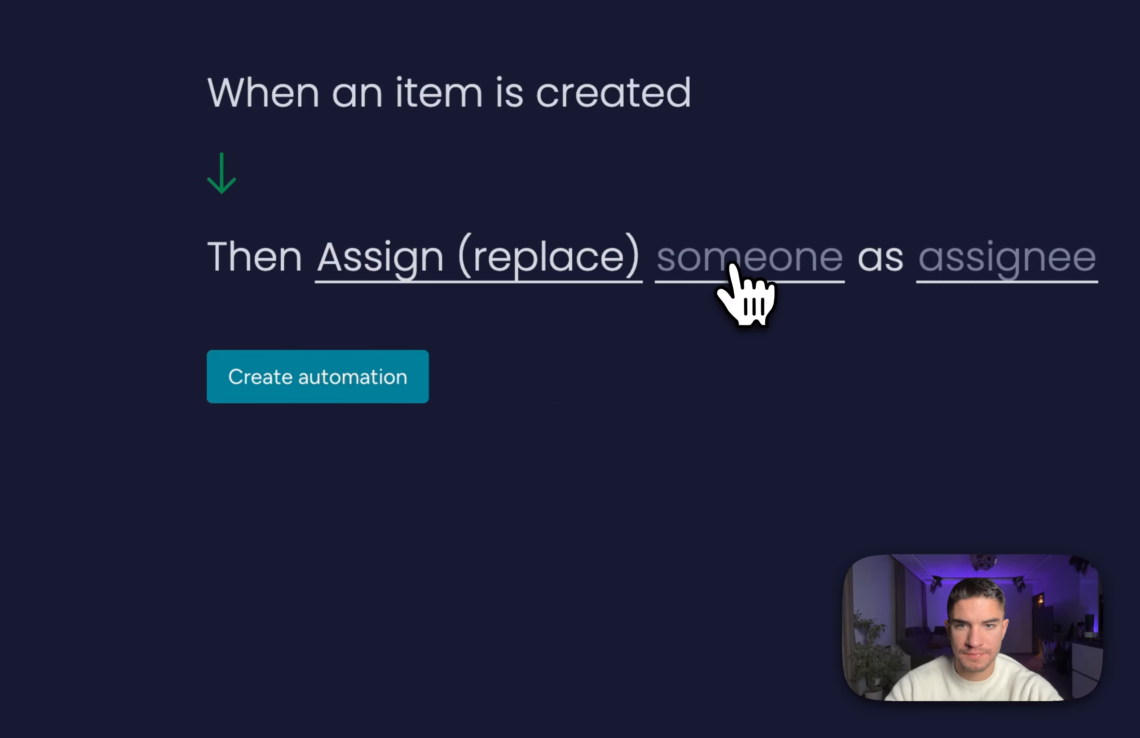
# Have it assign the chosen team member to the Person column, and create the automation.
pyautogui.click(732, 269)
pyautogui.click(723, 386)
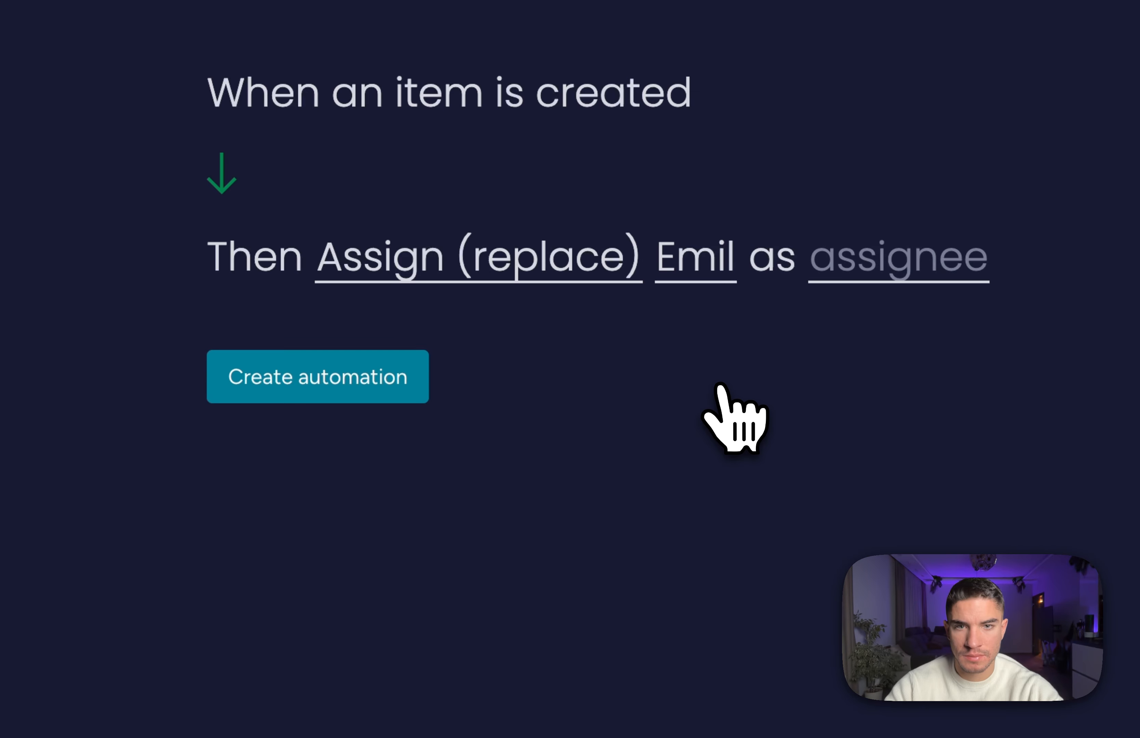
pyautogui.click(854, 268)
pyautogui.click(877, 361)
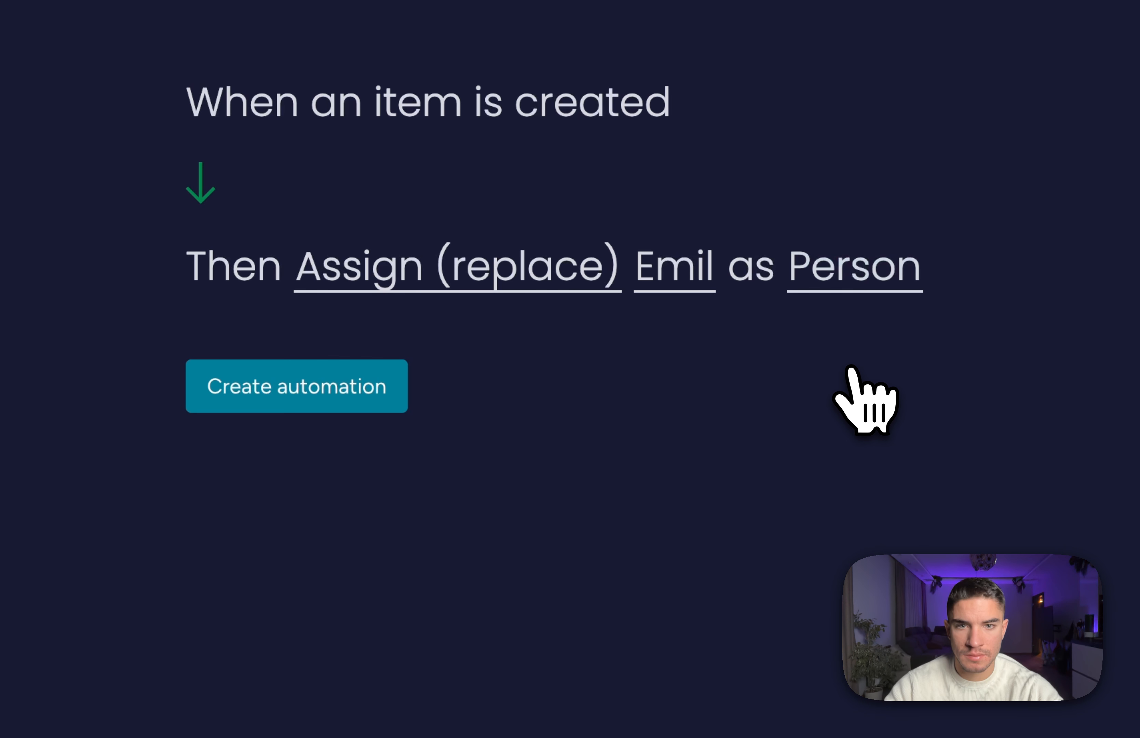
pyautogui.click(311, 409)
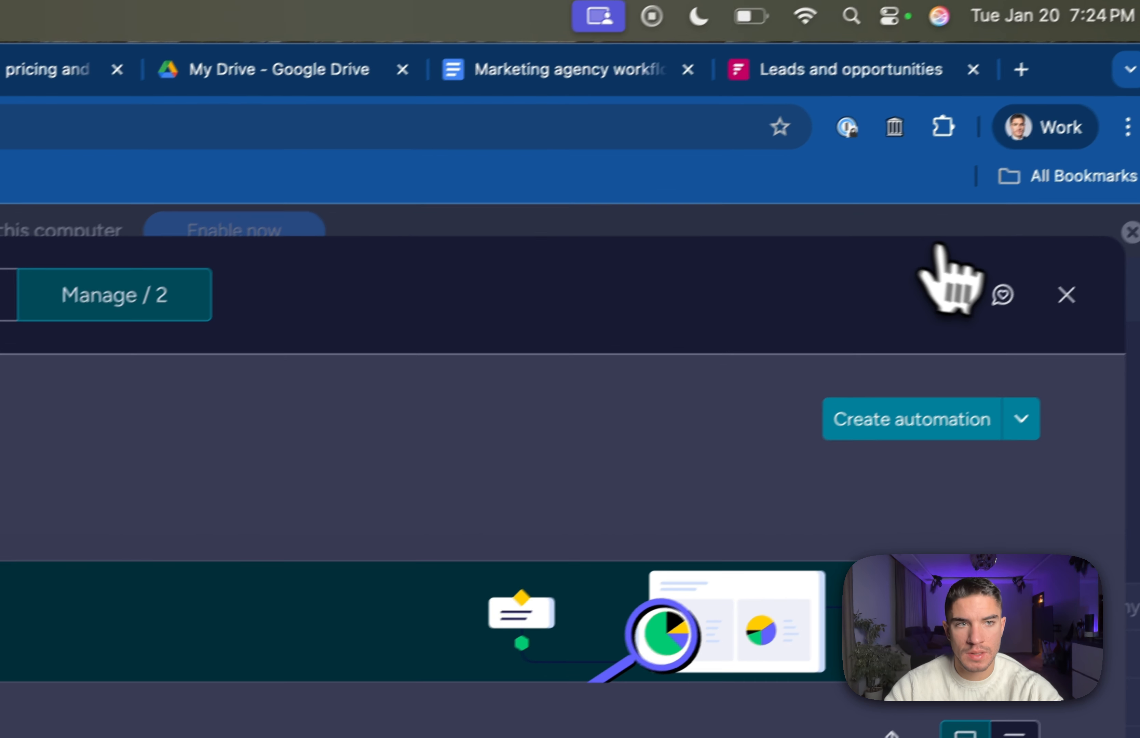
pyautogui.click(1041, 295)
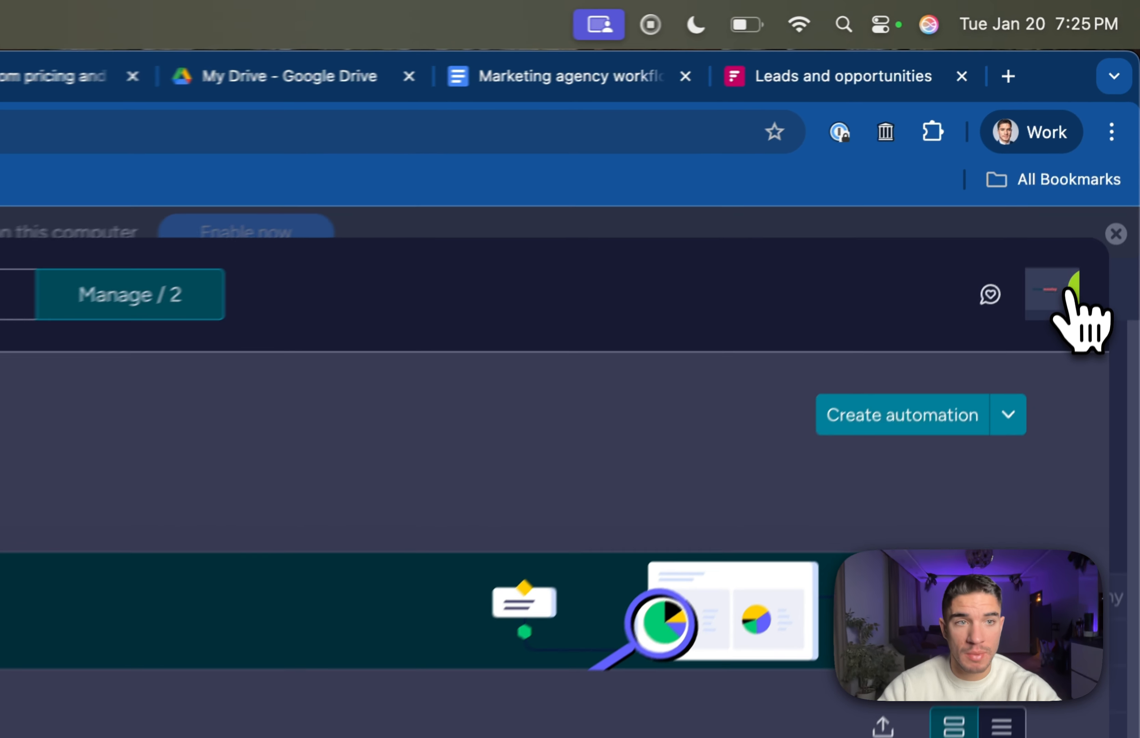
pyautogui.click(1093, 154)
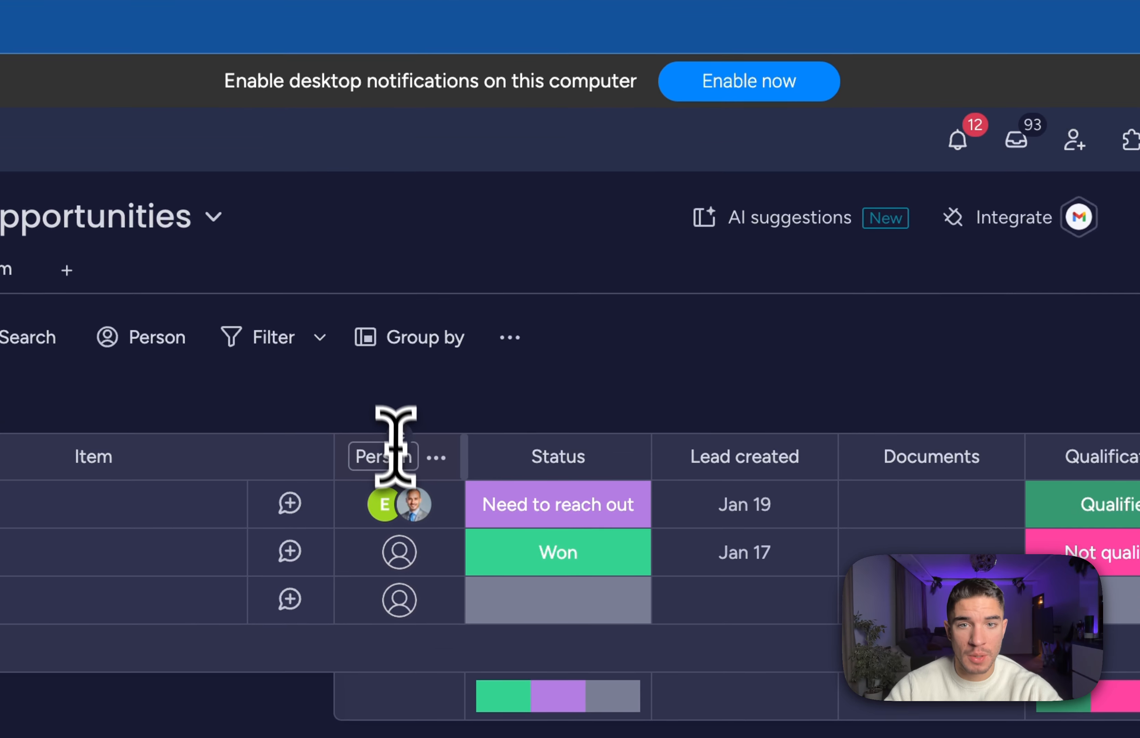
# Rename the board's Person column to 'Sales rep'.
pyautogui.click(398, 469)
pyautogui.write('Sales rep')
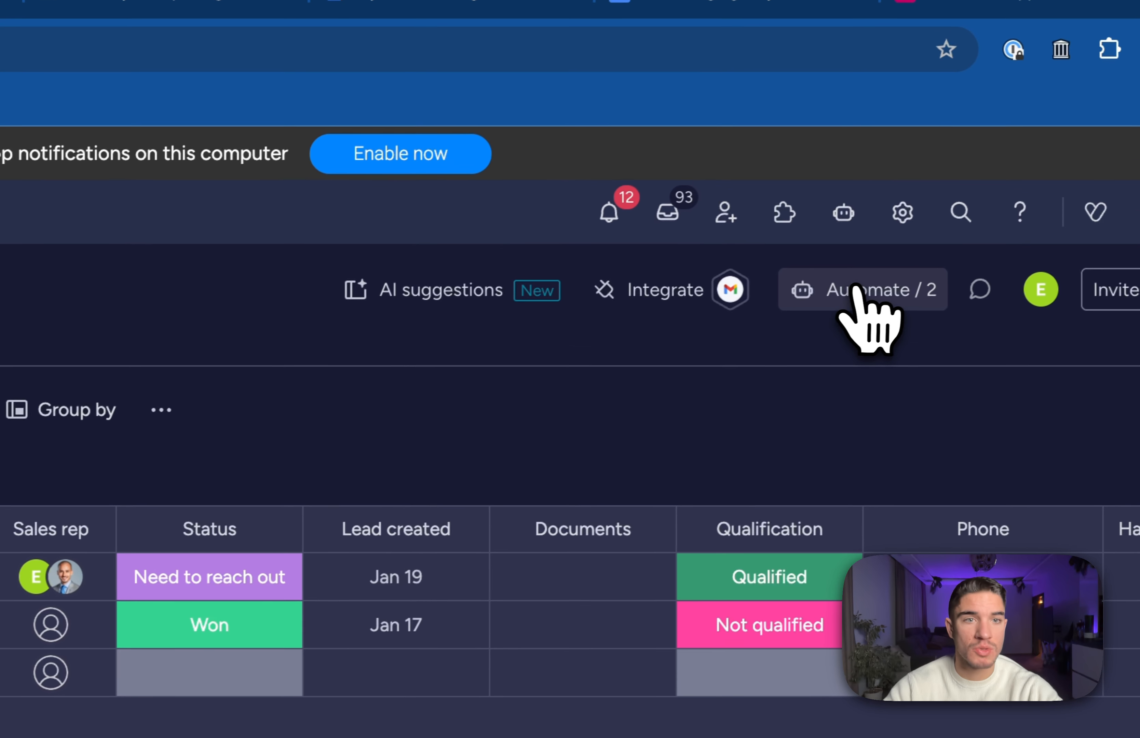
pyautogui.click(865, 290)
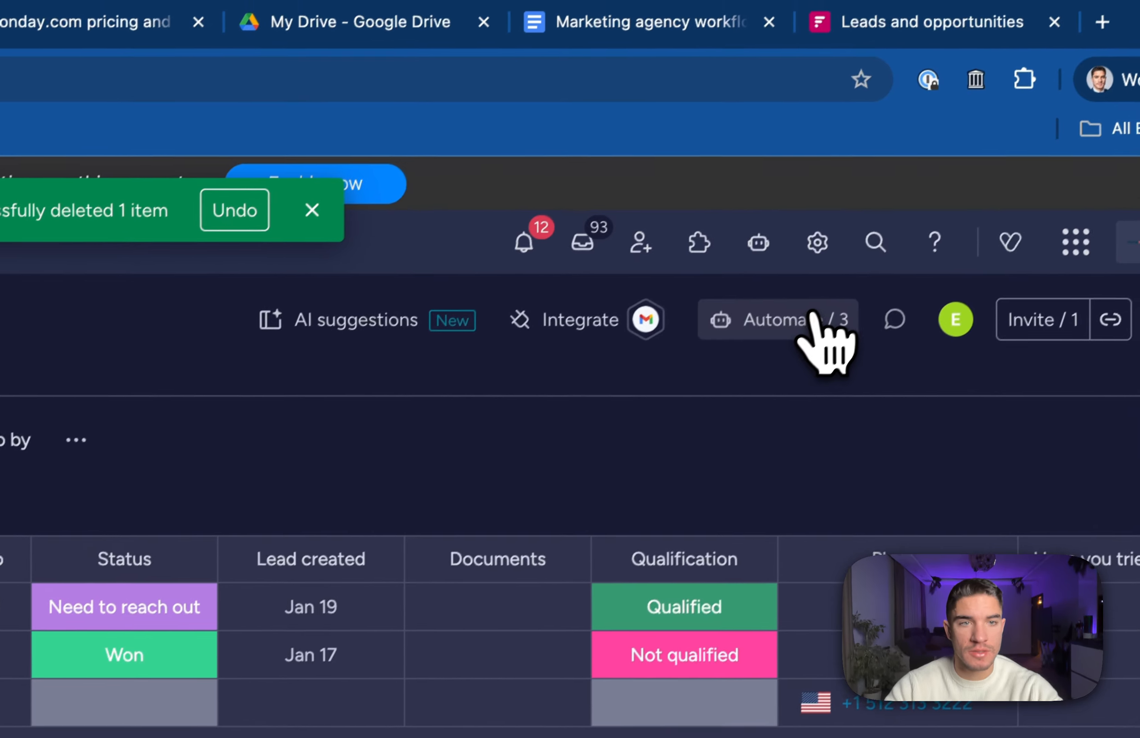
# Confirm the item-created automation sets Status to New Lead, then close the automations panel.
pyautogui.click(1030, 113)
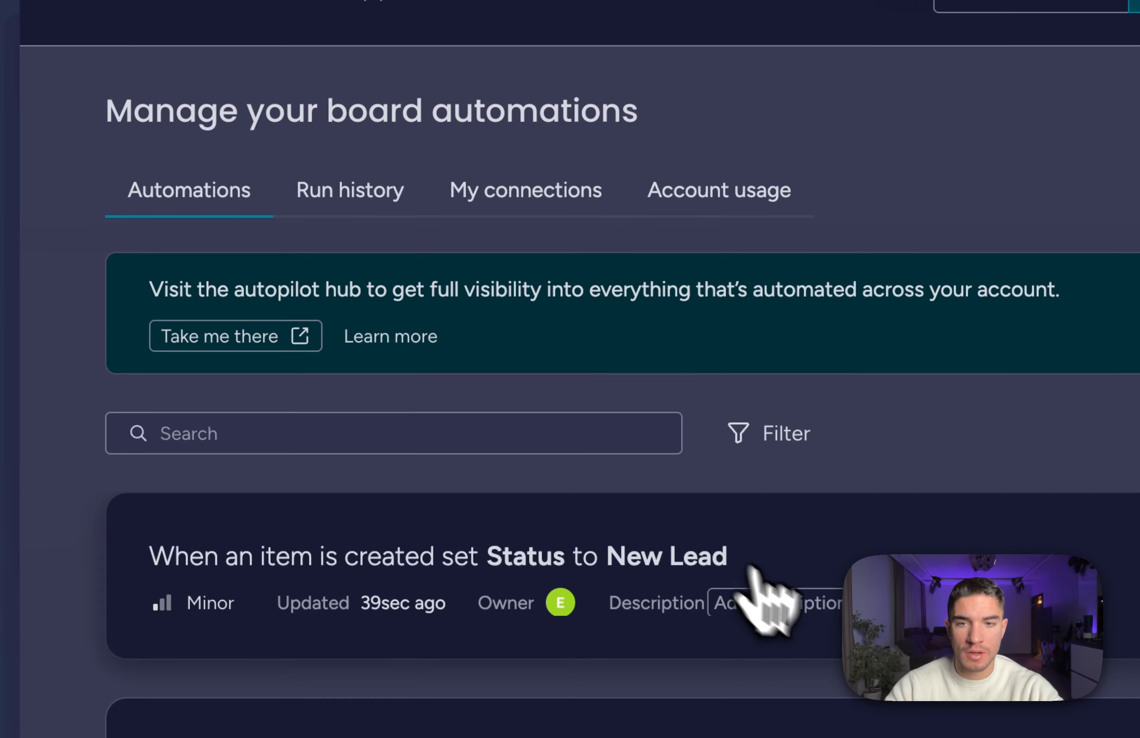
pyautogui.click(754, 570)
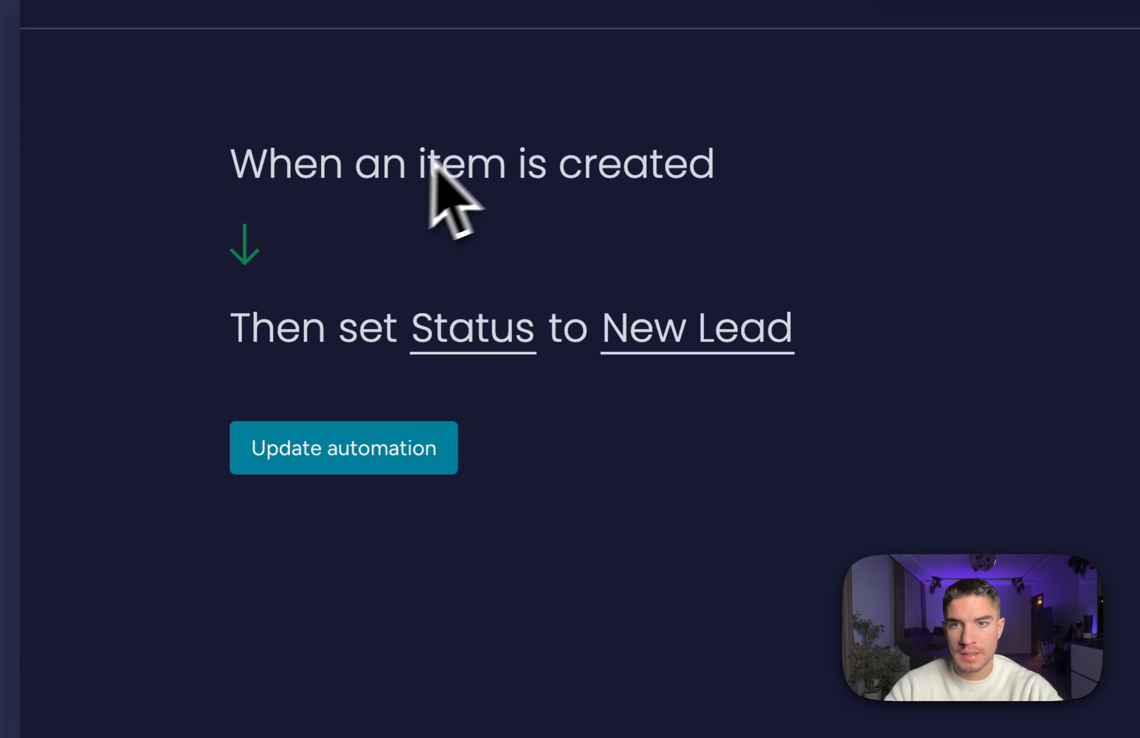
pyautogui.click(481, 328)
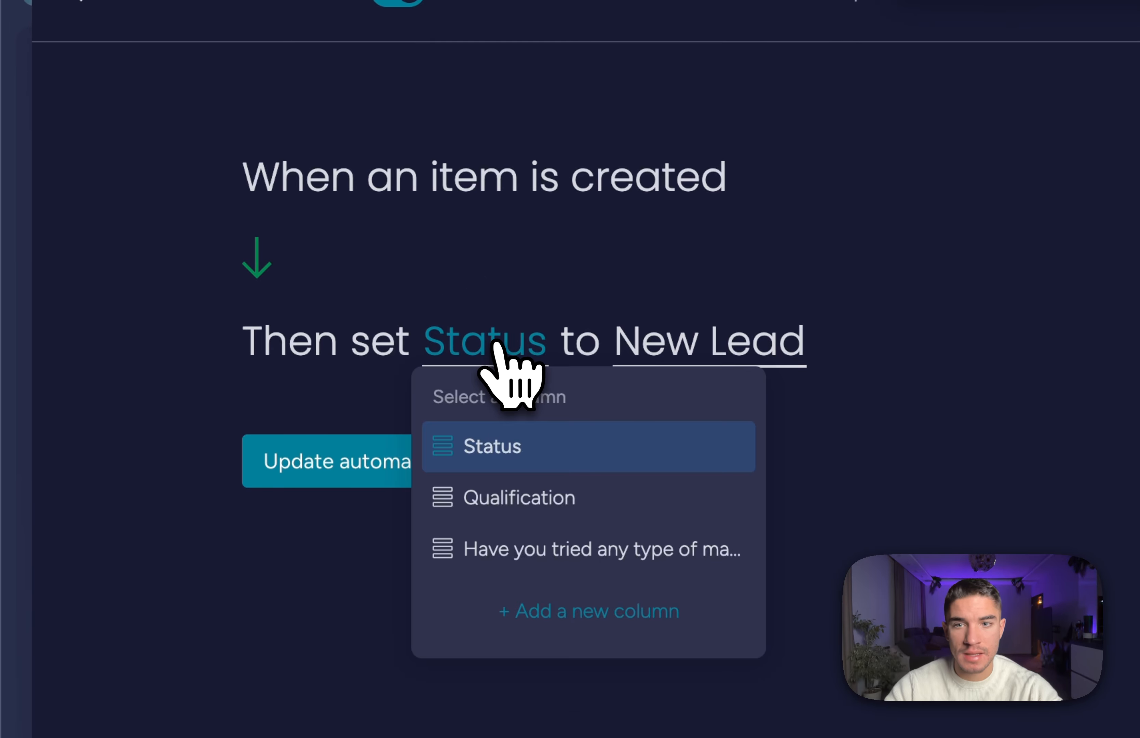
pyautogui.click(488, 446)
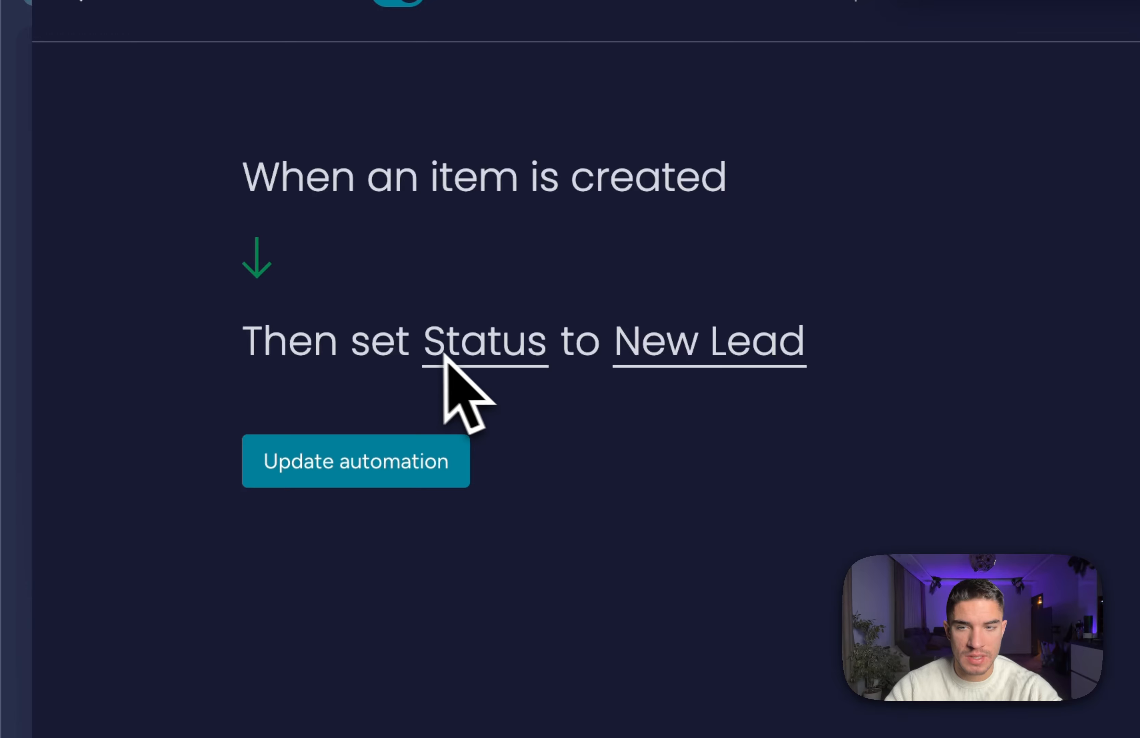
pyautogui.click(651, 342)
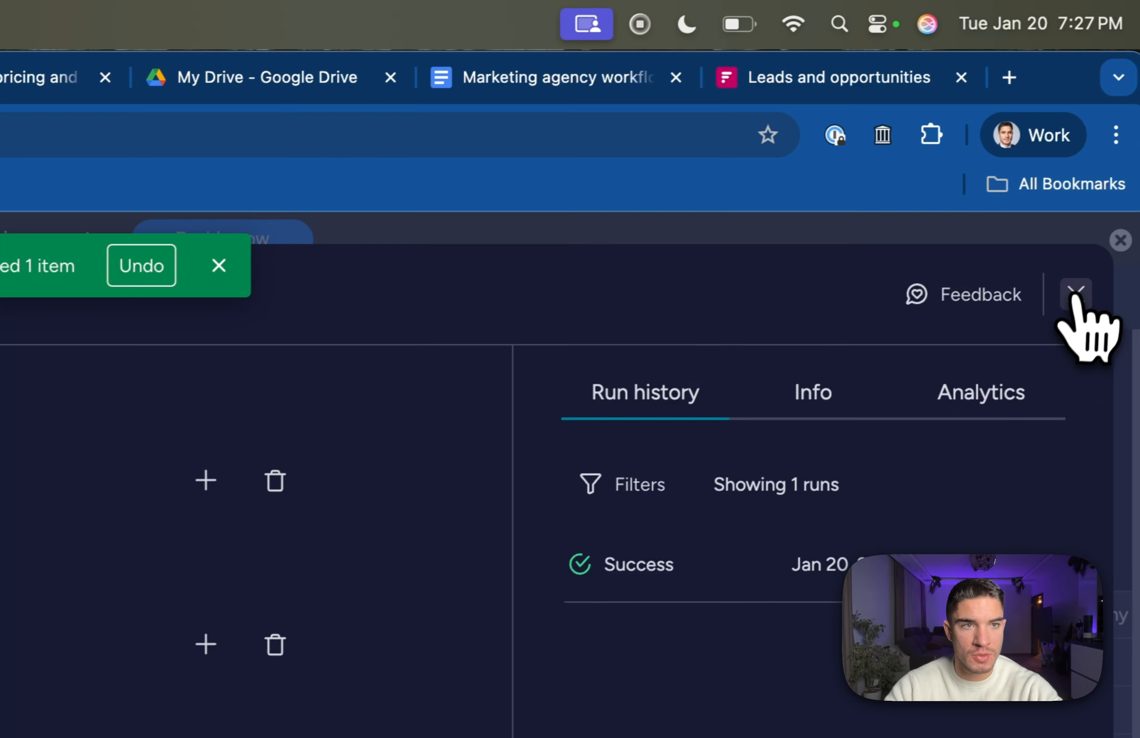
pyautogui.click(1077, 301)
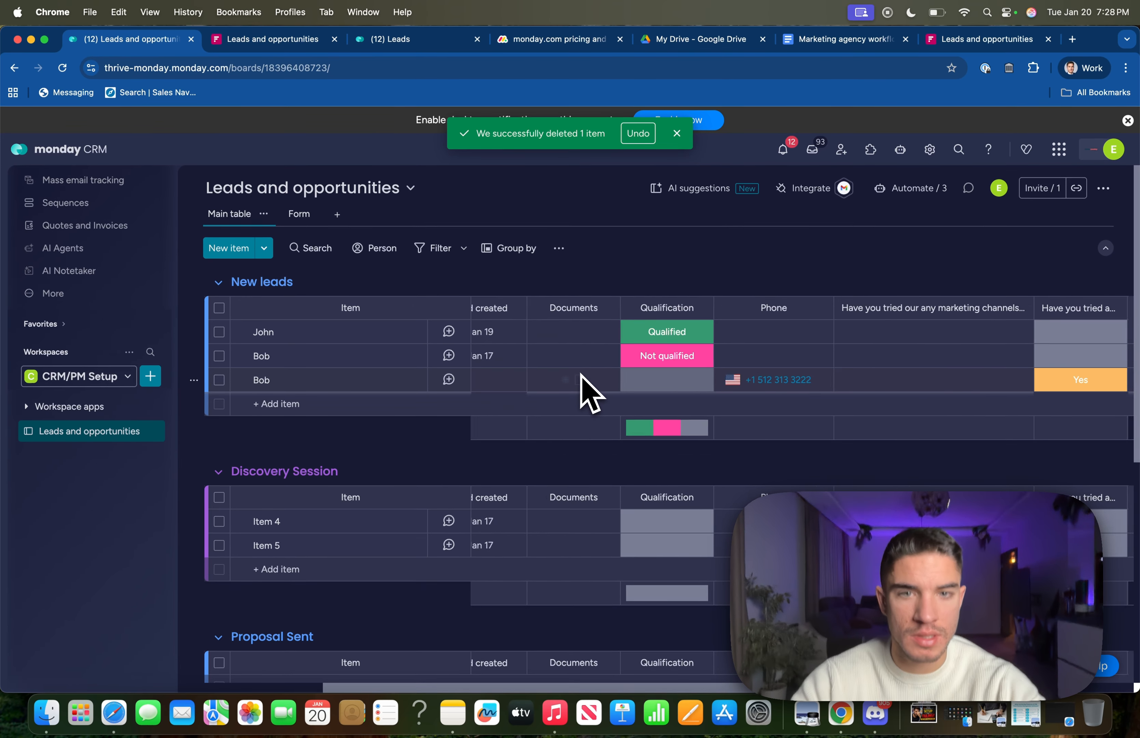
pyautogui.hscroll(-4, 580, 374)
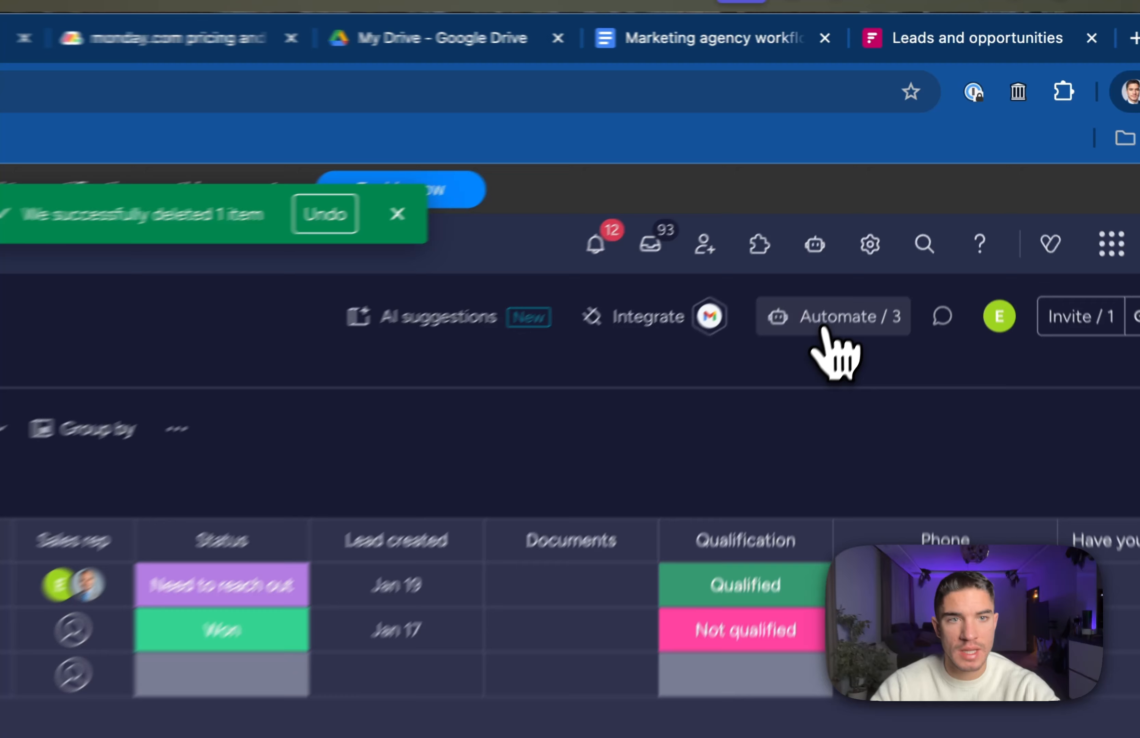
# Start a new automation with a 'person assigned' trigger and a 'notify' action.
pyautogui.click(910, 192)
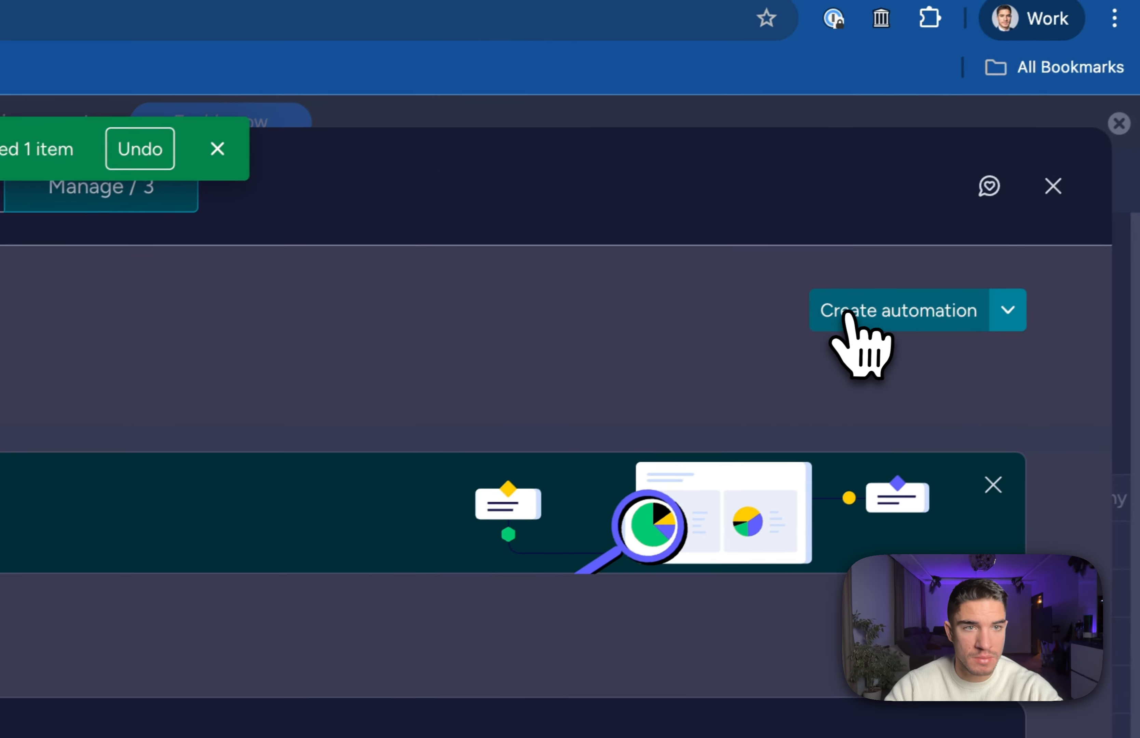
pyautogui.click(855, 318)
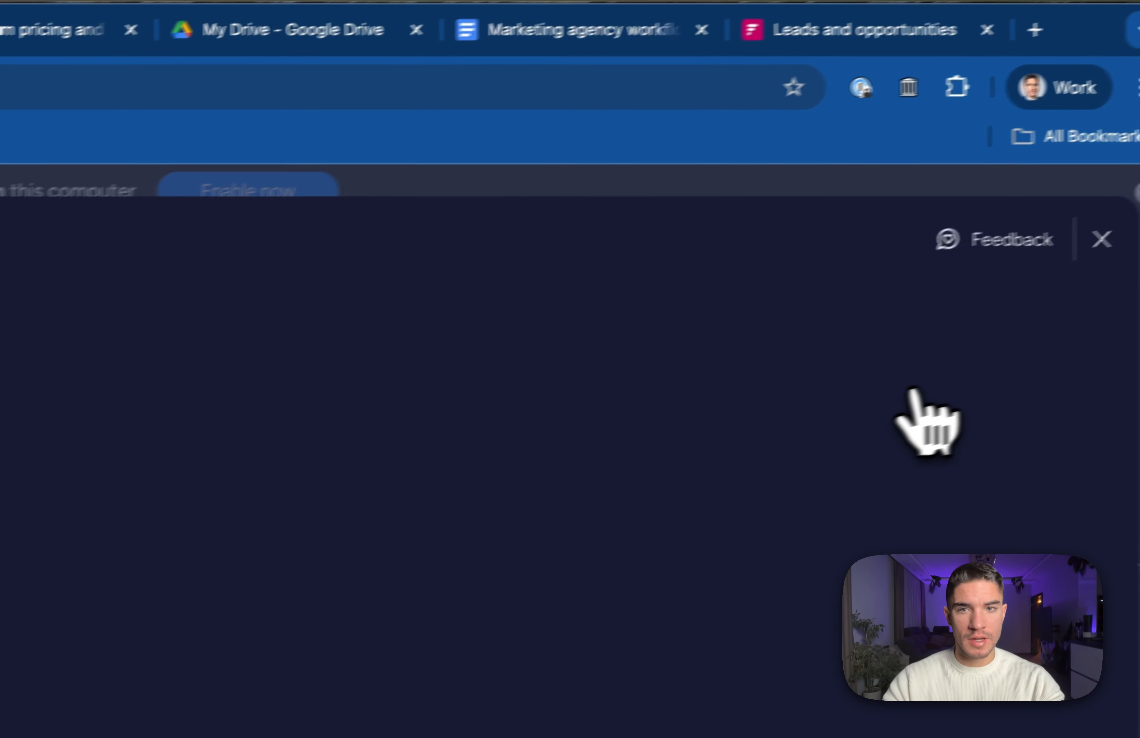
pyautogui.click(288, 410)
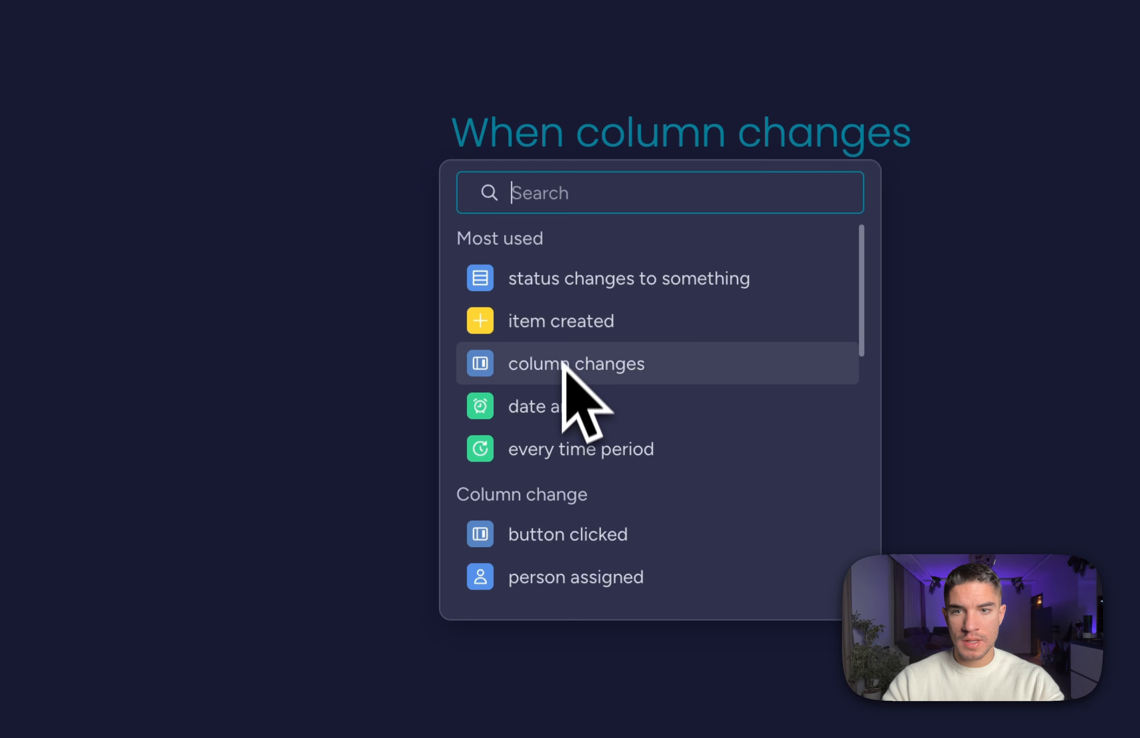
pyautogui.click(551, 587)
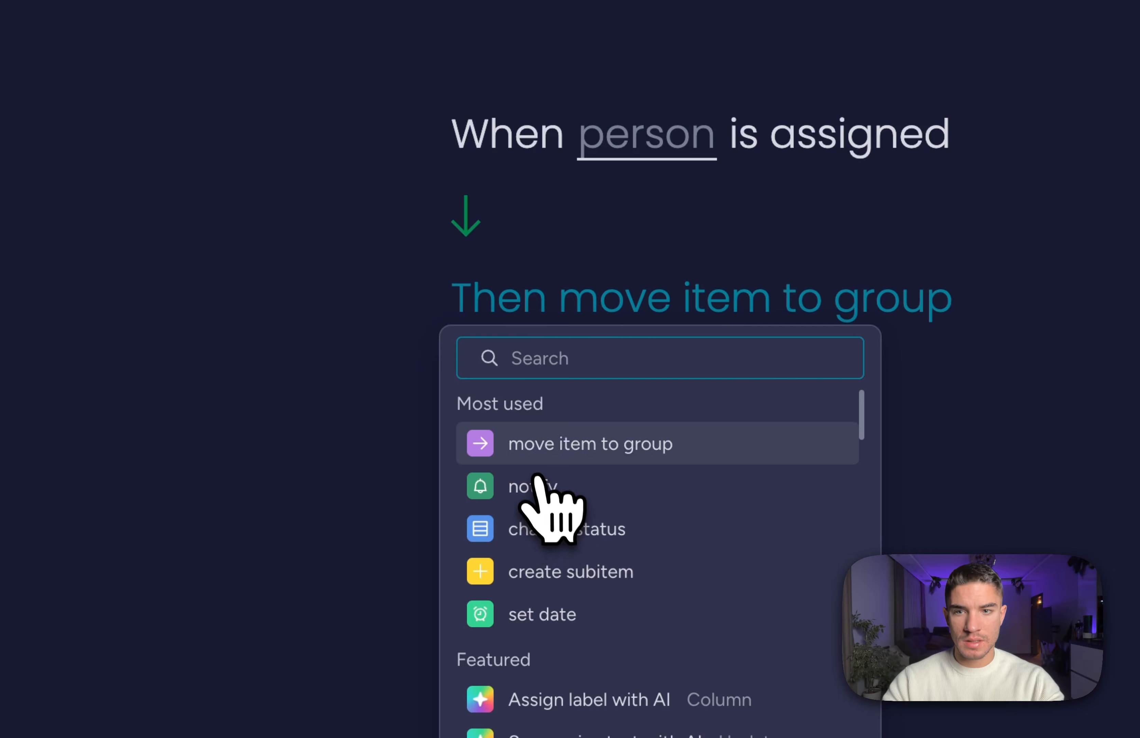
pyautogui.click(534, 491)
# Write the notification greeting the rep, inserting the lead's Phone and Item Name fields.
pyautogui.click(606, 304)
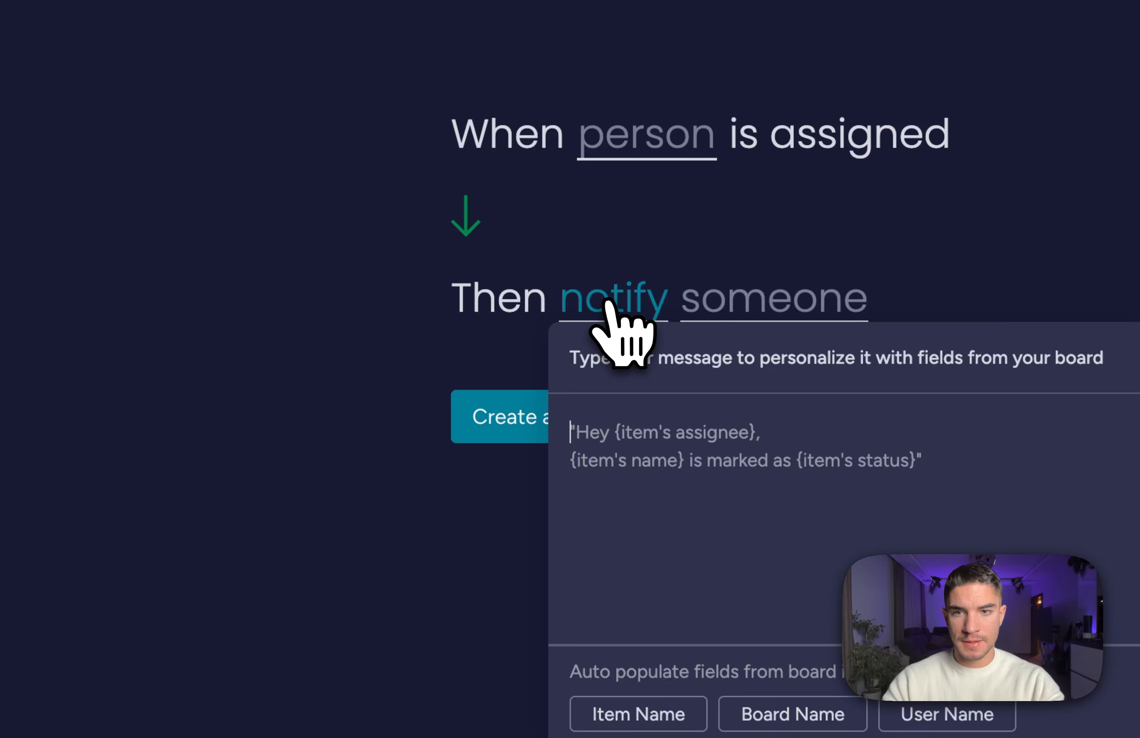
pyautogui.write('Hey Emil,')
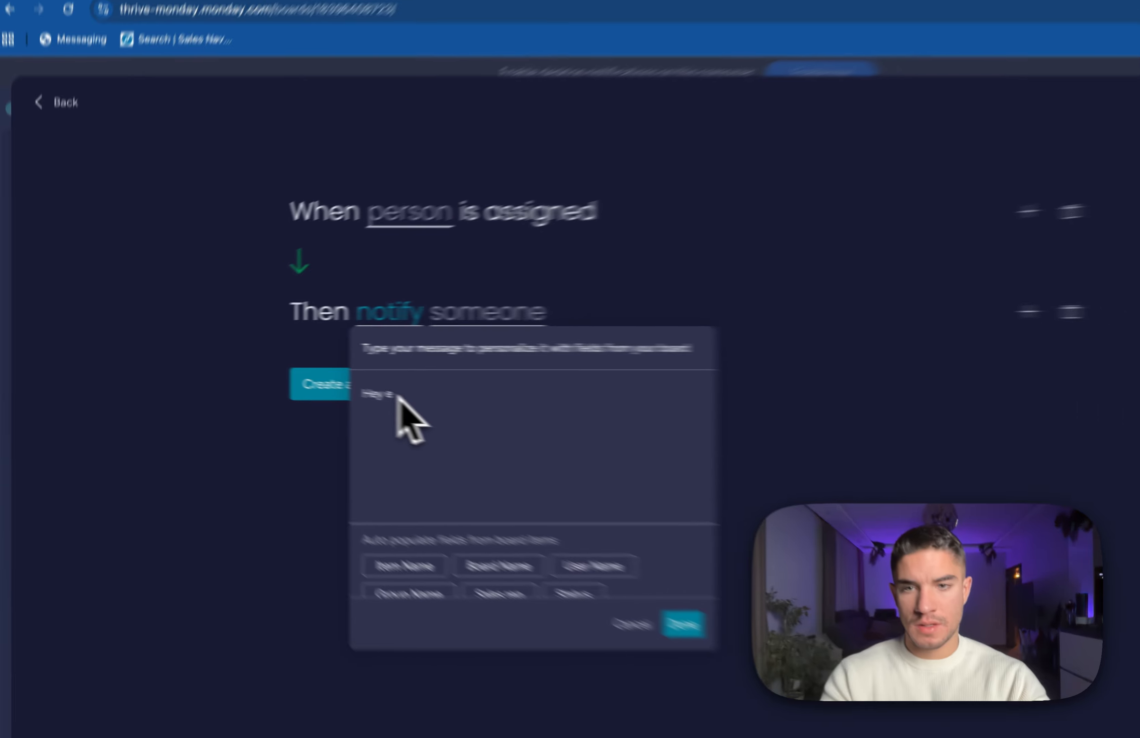
pyautogui.press('Return')
pyautogui.press('Return')
pyautogui.write('Here is')
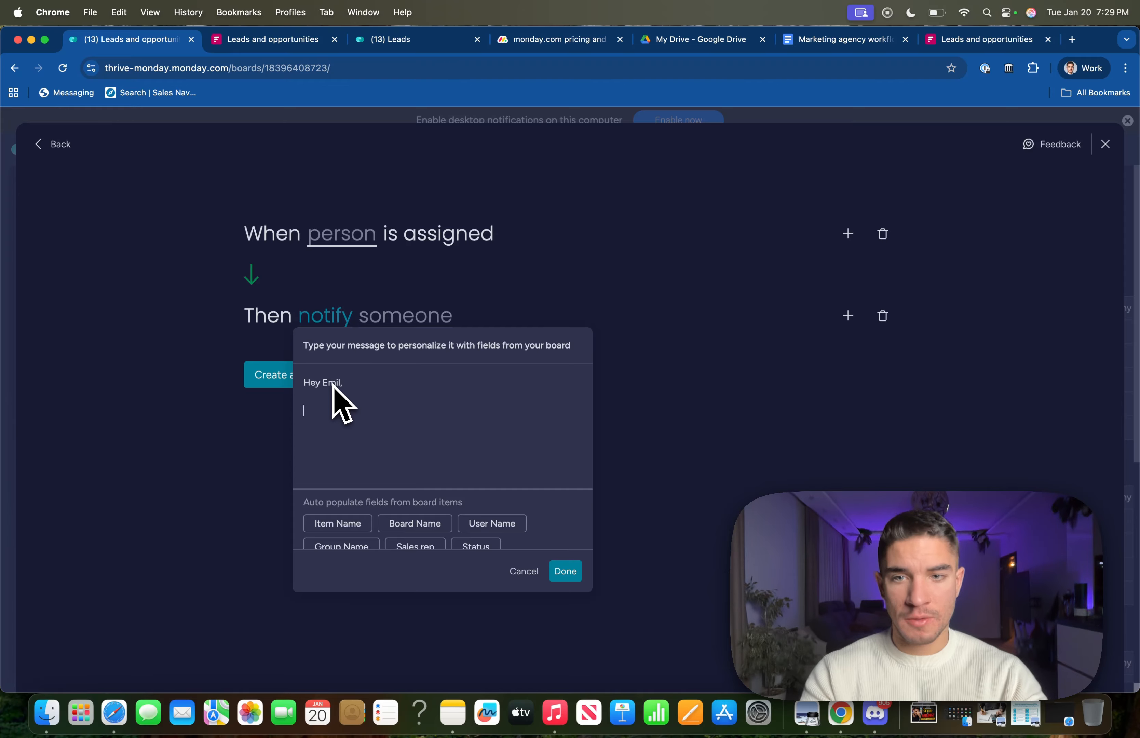
pyautogui.write('d')
pyautogui.press('Return')
pyautogui.scroll(-3, 372, 521)
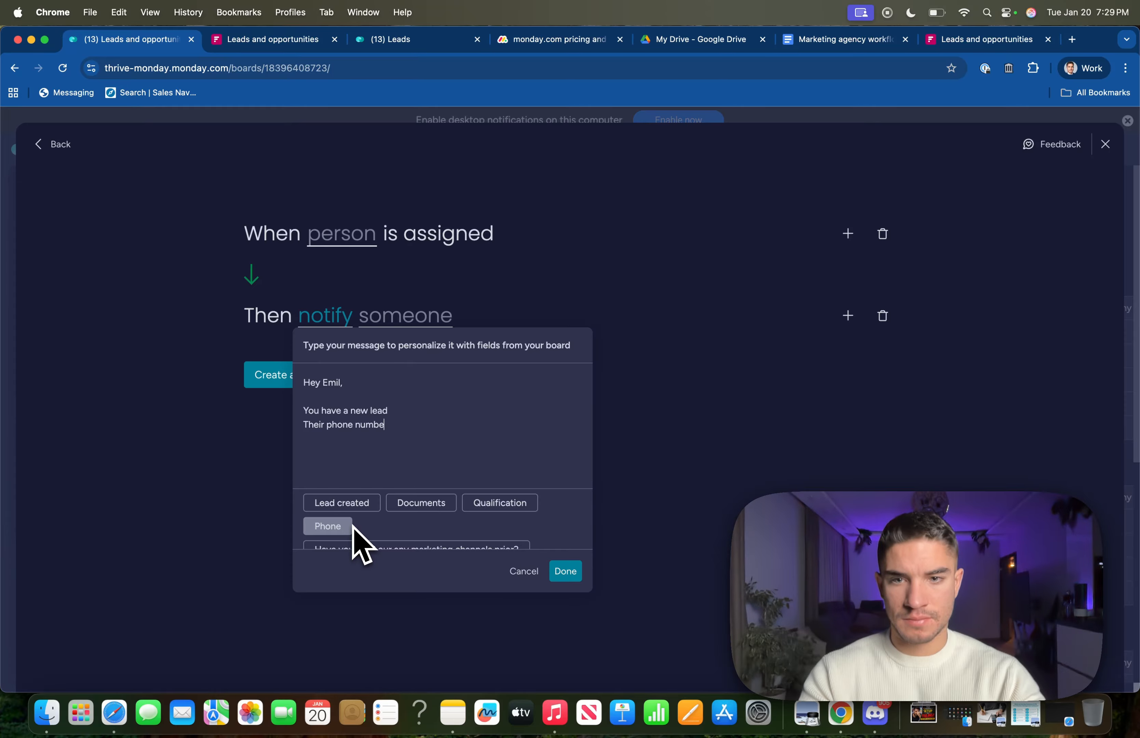
pyautogui.click(342, 527)
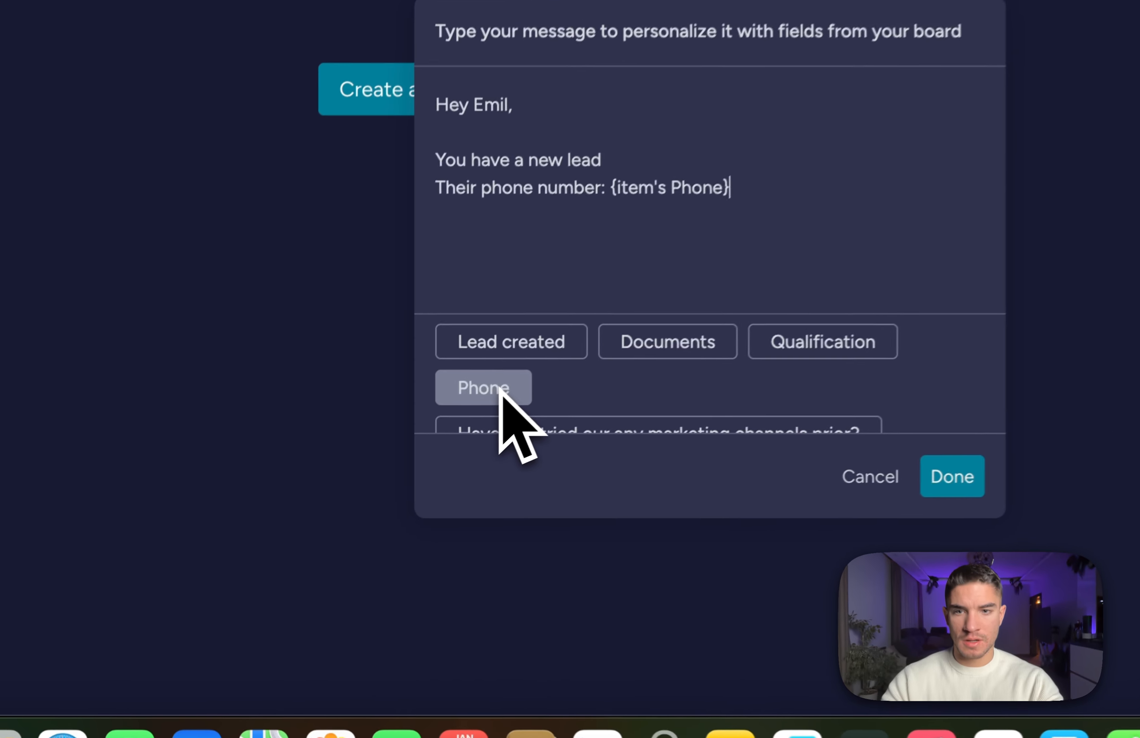
pyautogui.write('T')
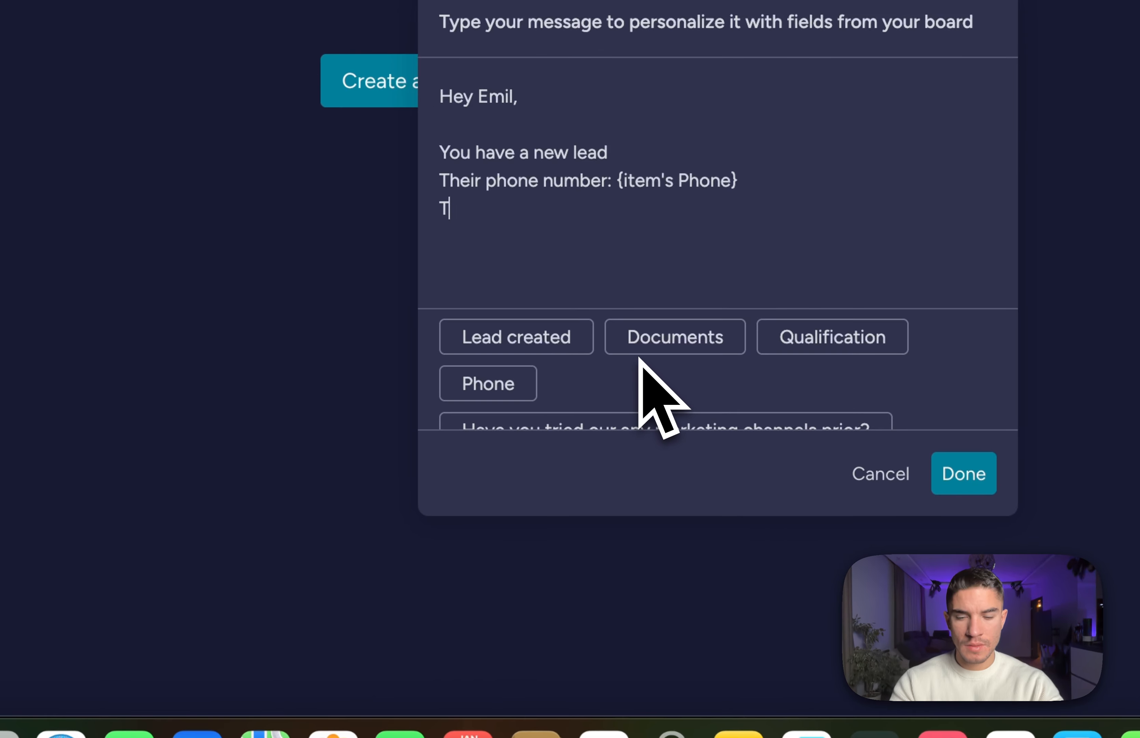
pyautogui.write('heir name')
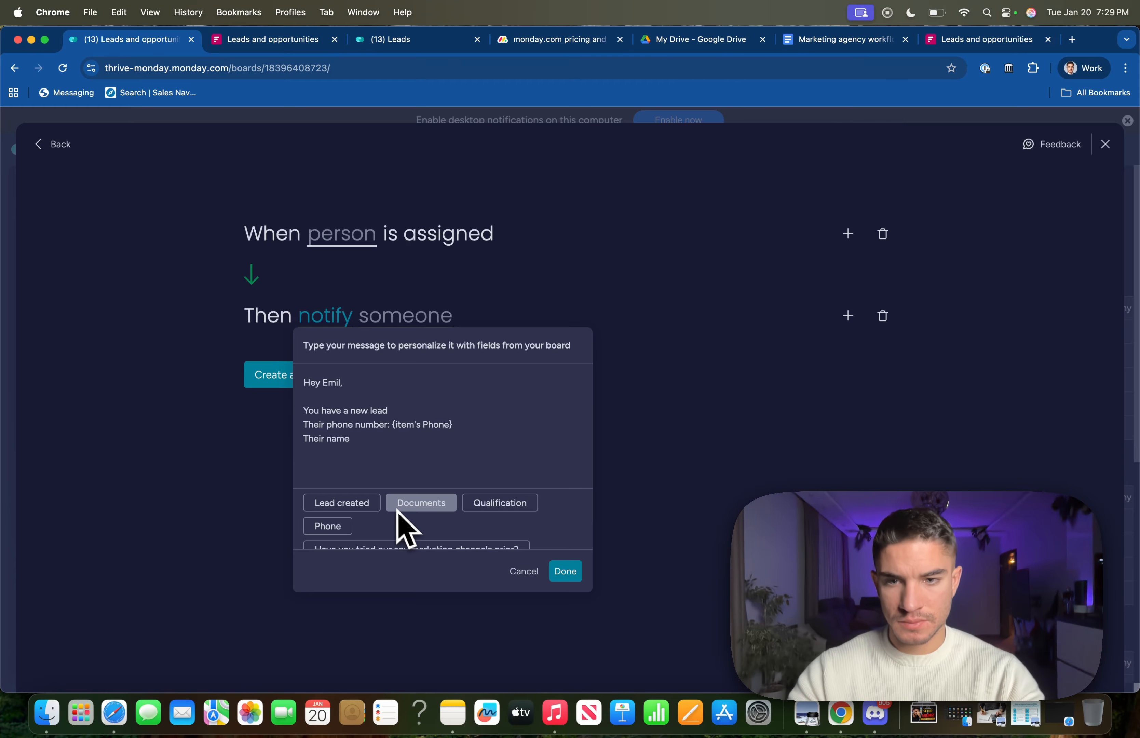
pyautogui.scroll(5, 400, 521)
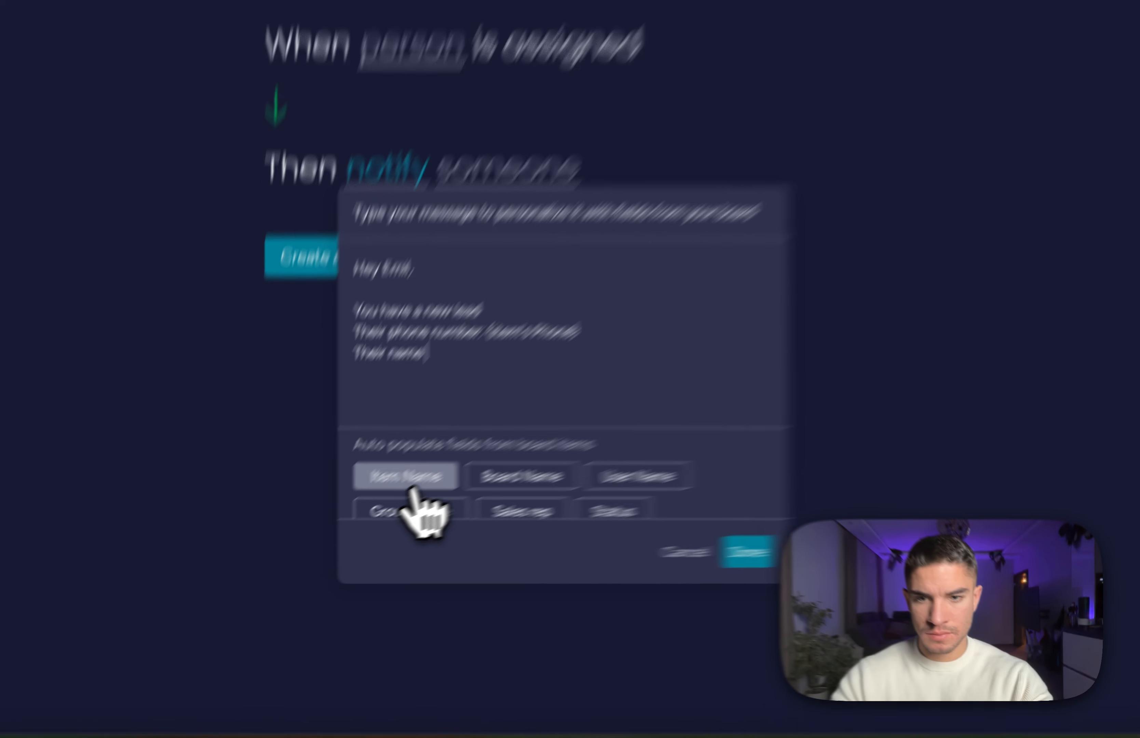
pyautogui.click(342, 525)
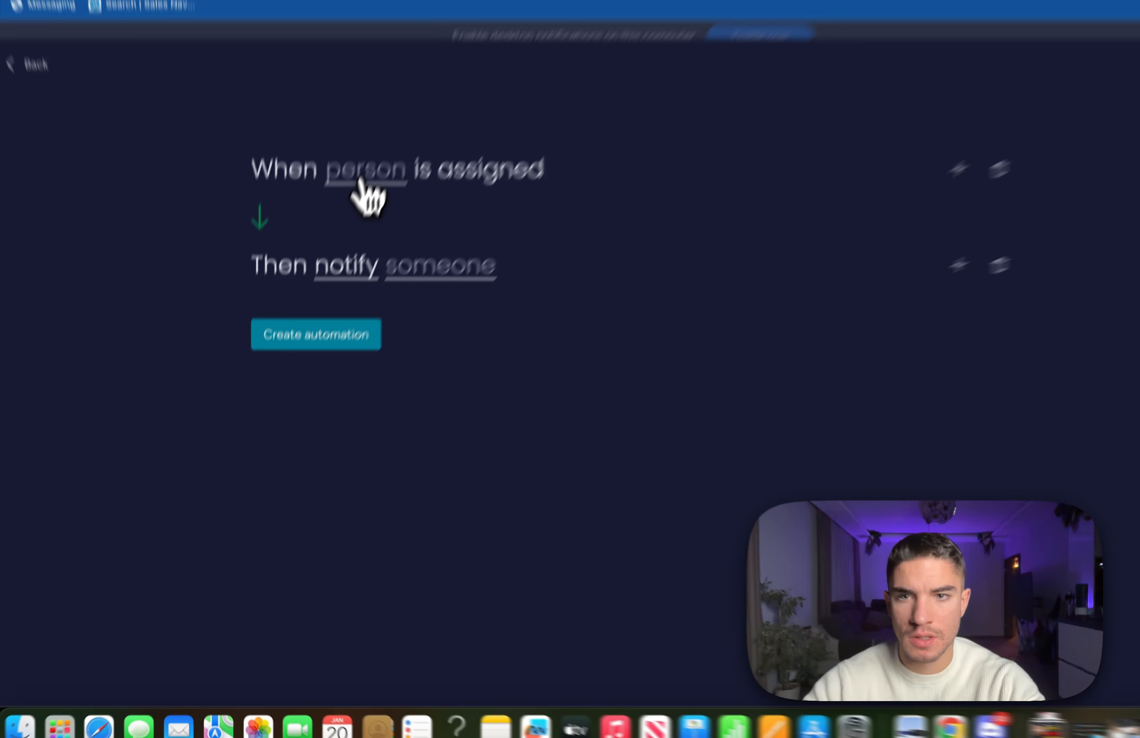
# Make Sales rep the triggering column and send the notification to me.
pyautogui.click(359, 181)
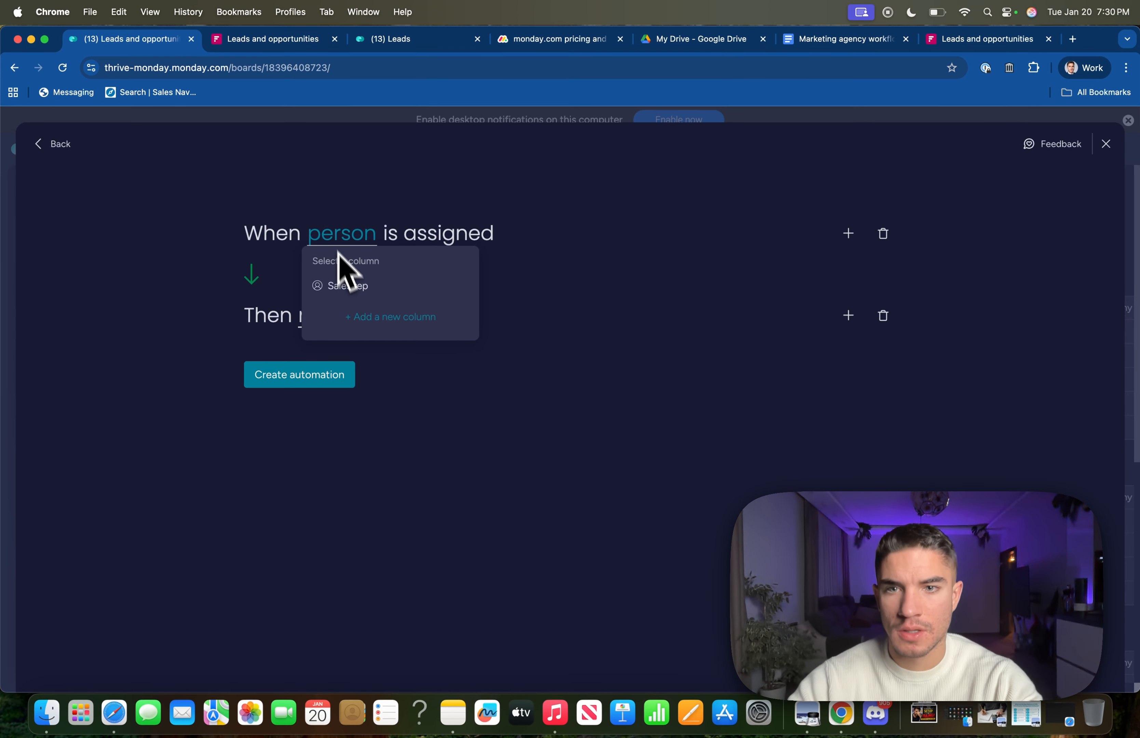
pyautogui.click(345, 286)
pyautogui.click(391, 317)
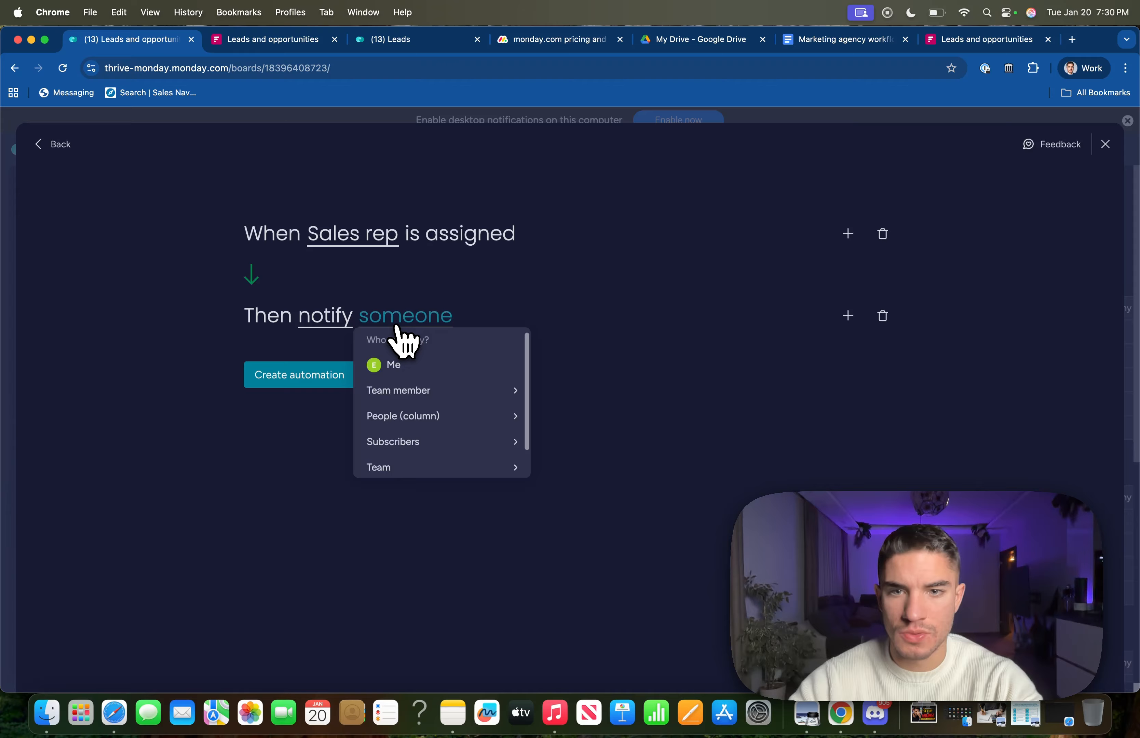
pyautogui.click(398, 368)
pyautogui.click(300, 379)
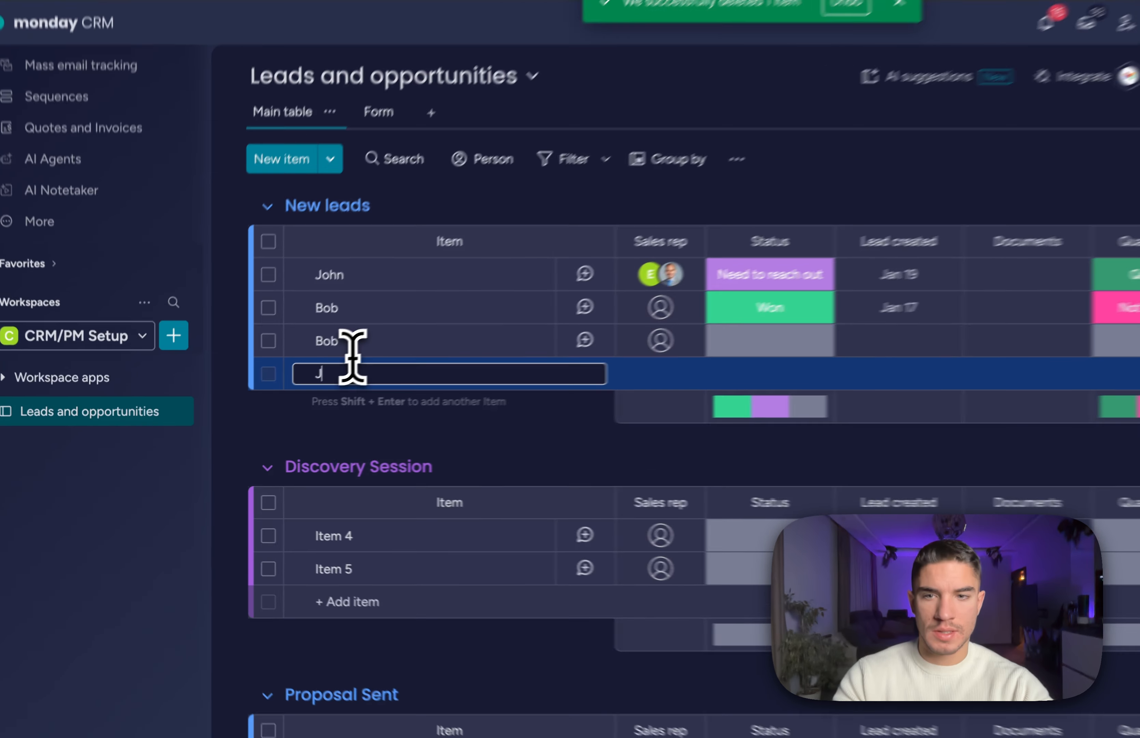
# Add a test lead to New leads and see automations assign New Lead status and a Sales rep.
pyautogui.write('a')
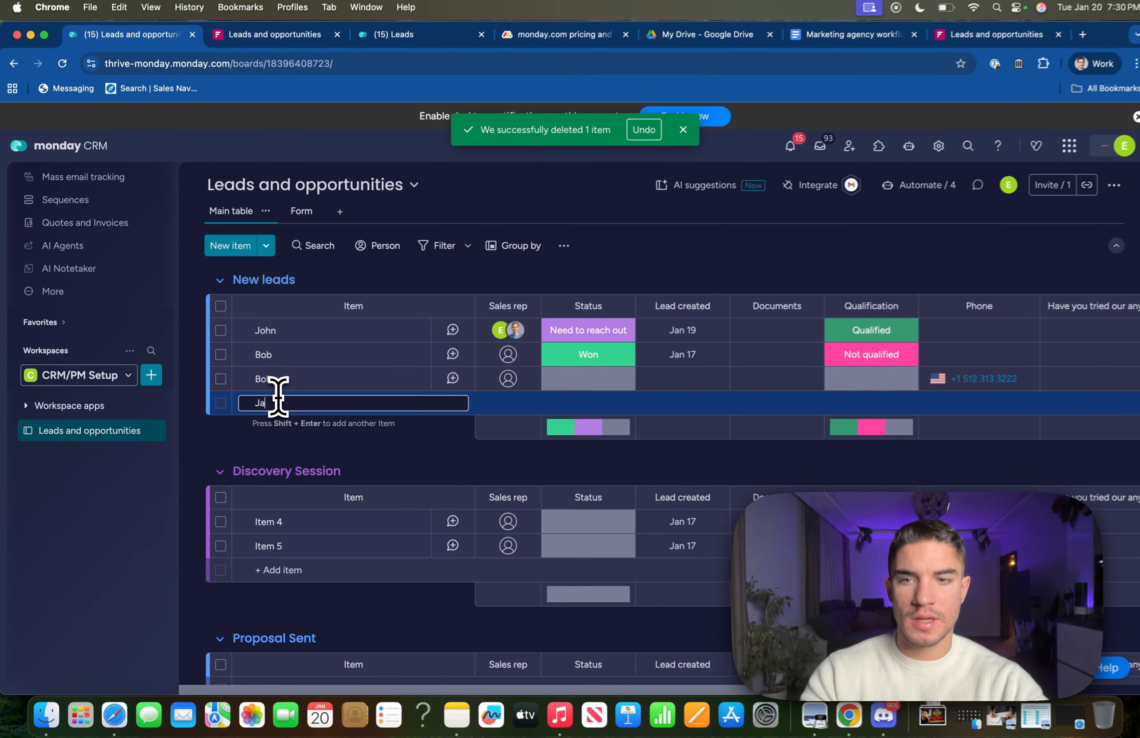
pyautogui.write('ck')
pyautogui.press('Return')
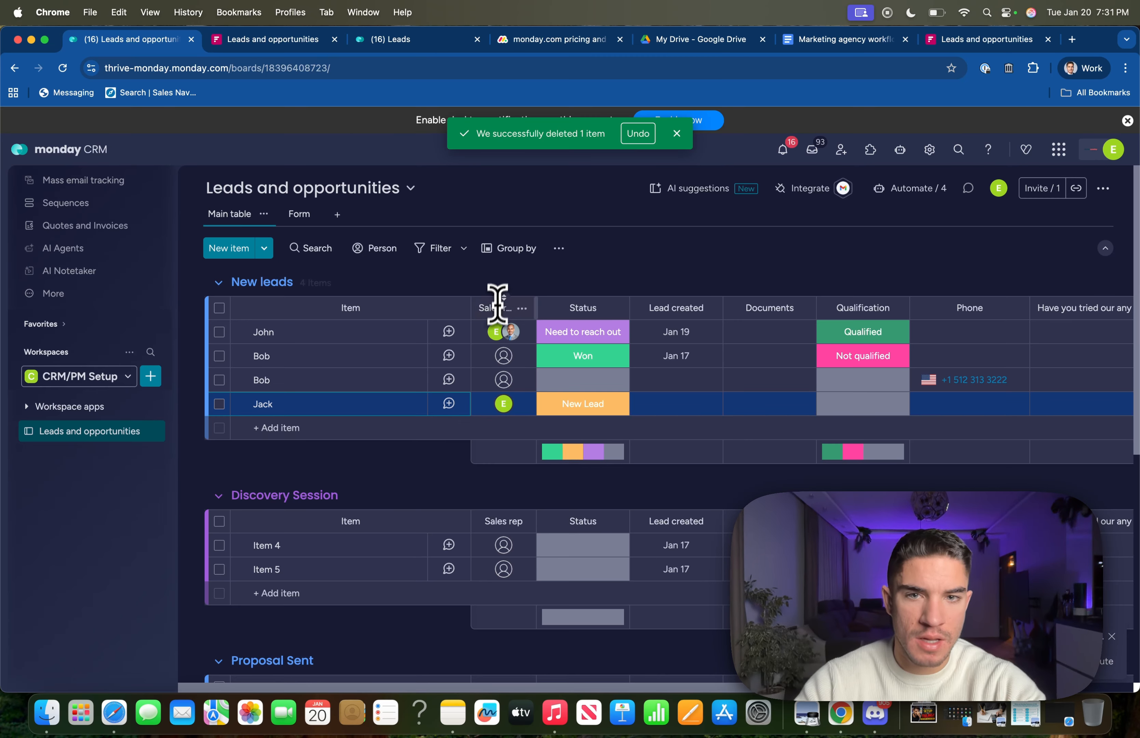
pyautogui.moveTo(506, 404)
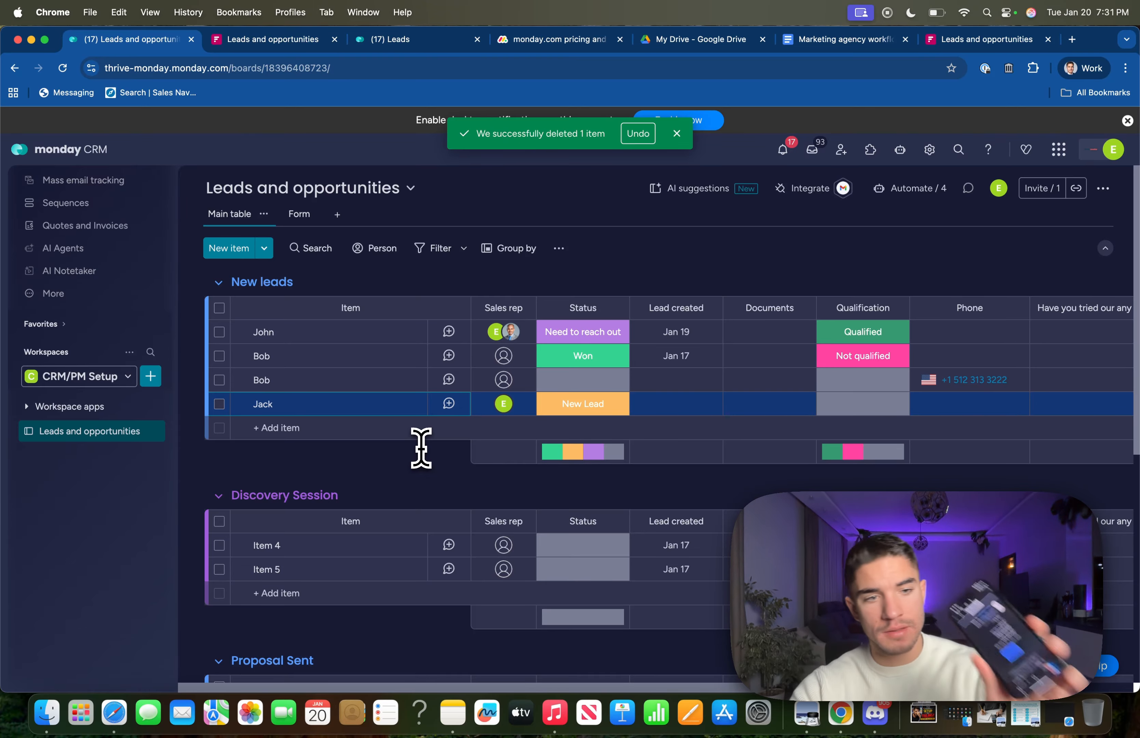
pyautogui.scroll(-4, 421, 448)
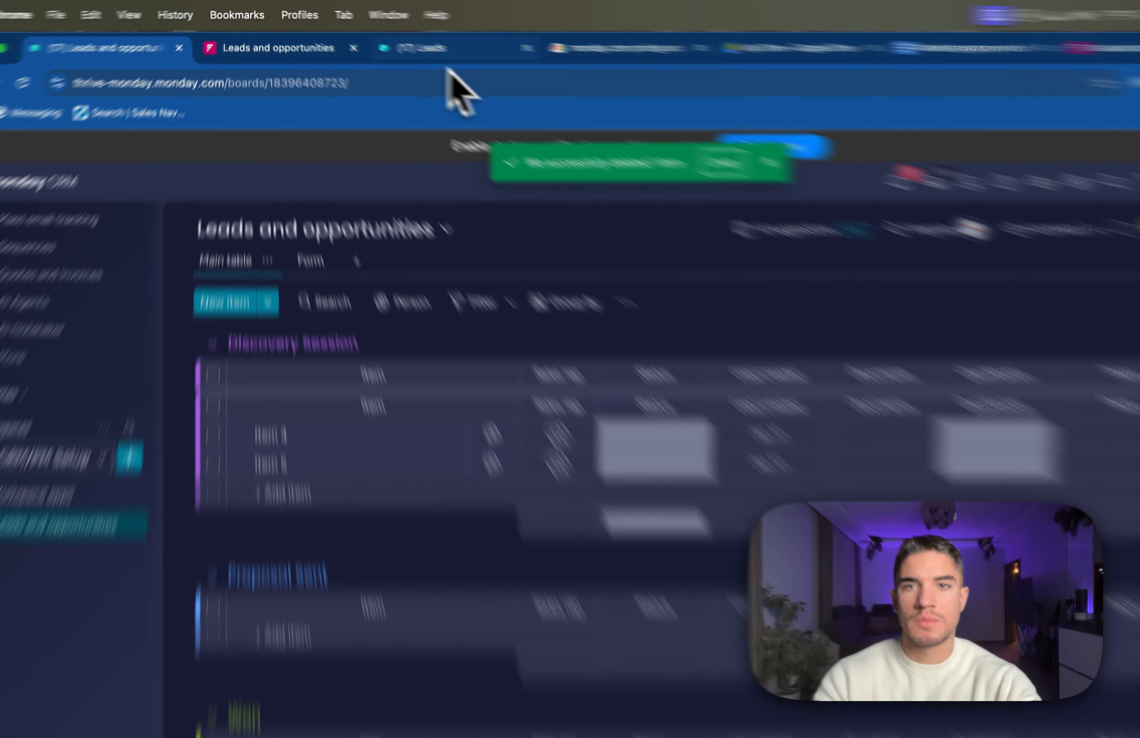
# Browse the demo Leads board, then open the Sales Dashboard showing $4,250 forecasted and $9,725 actual revenue.
pyautogui.click(389, 39)
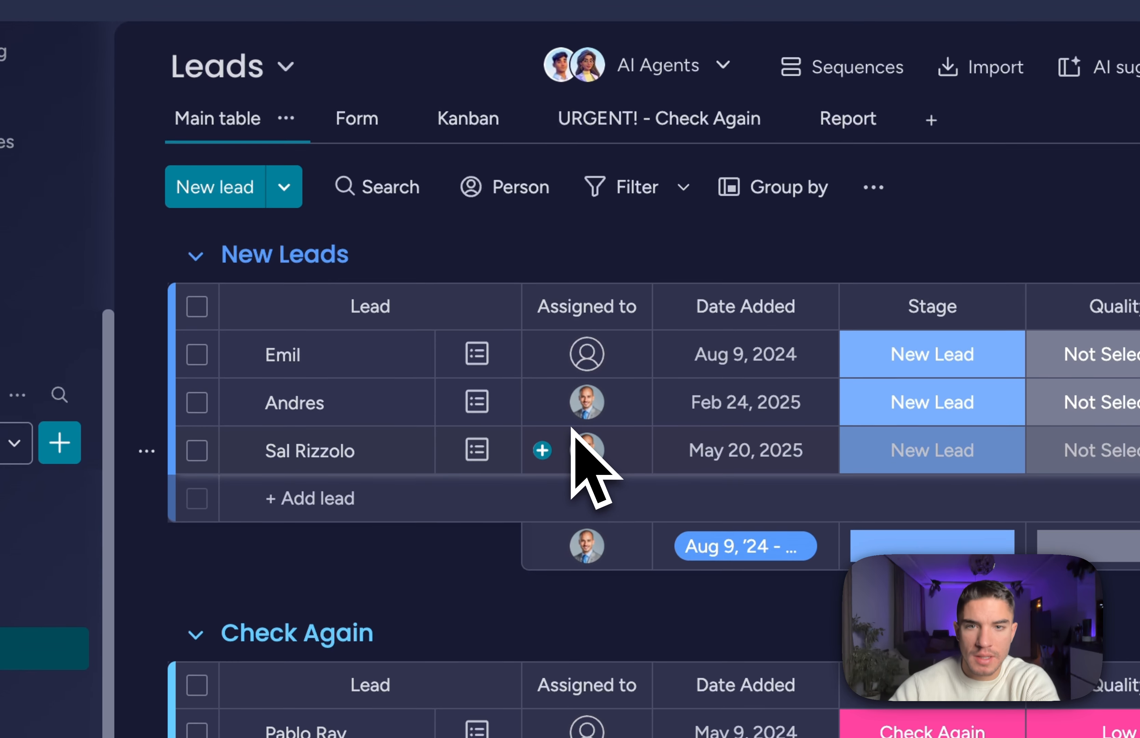
pyautogui.hscroll(5, 571, 428)
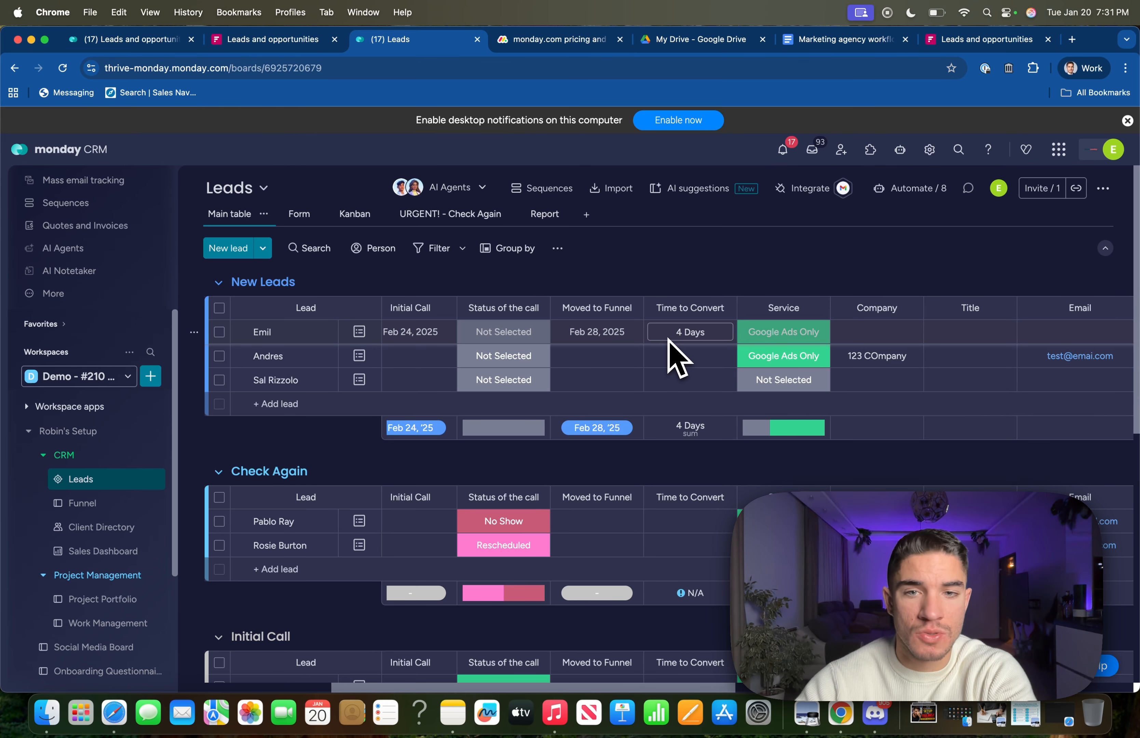
pyautogui.hscroll(-3, 673, 359)
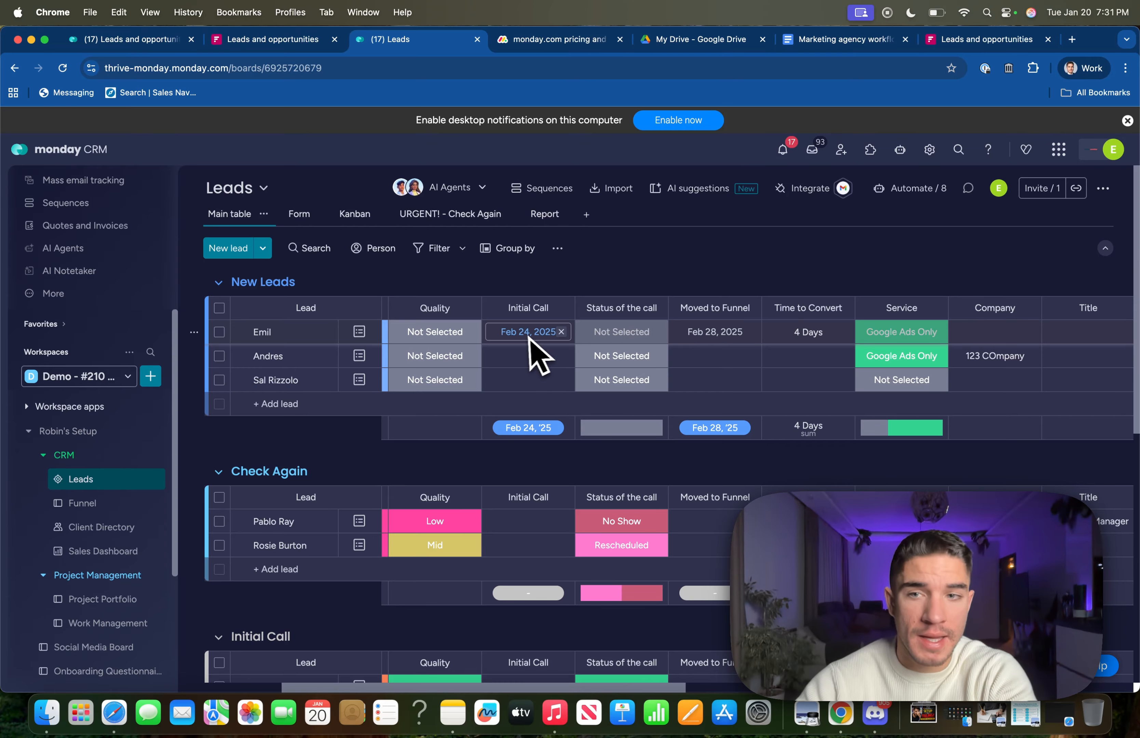
pyautogui.hscroll(8, 700, 356)
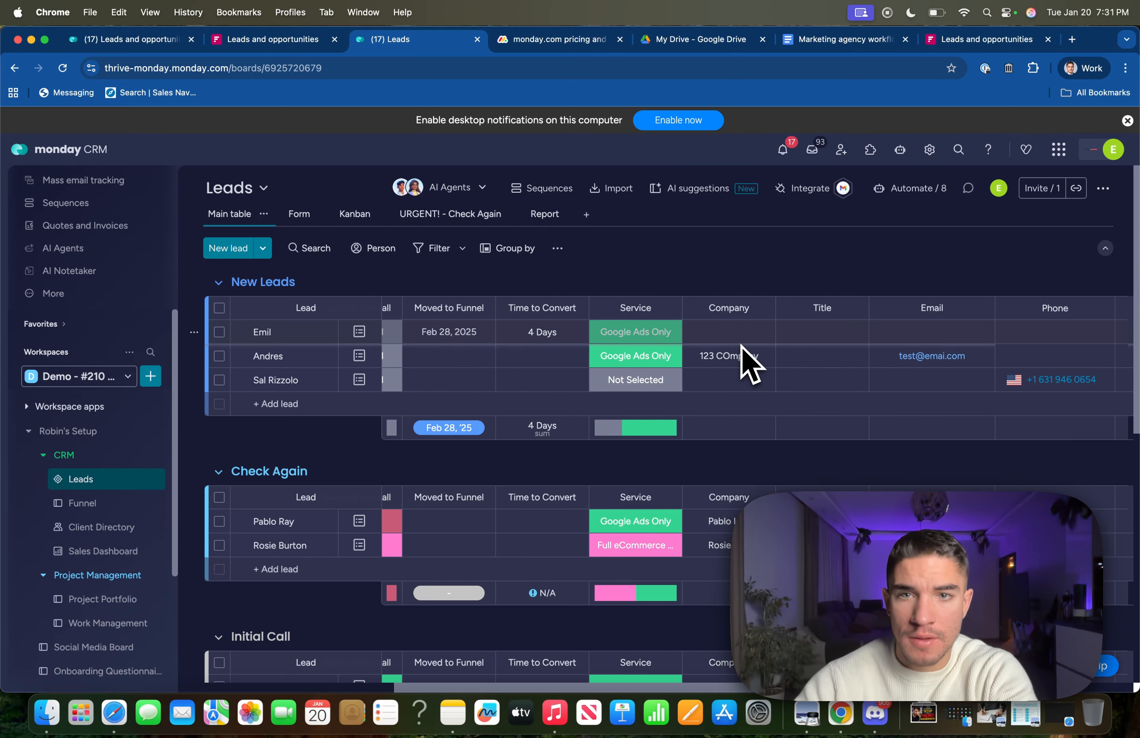
pyautogui.hscroll(10, 742, 357)
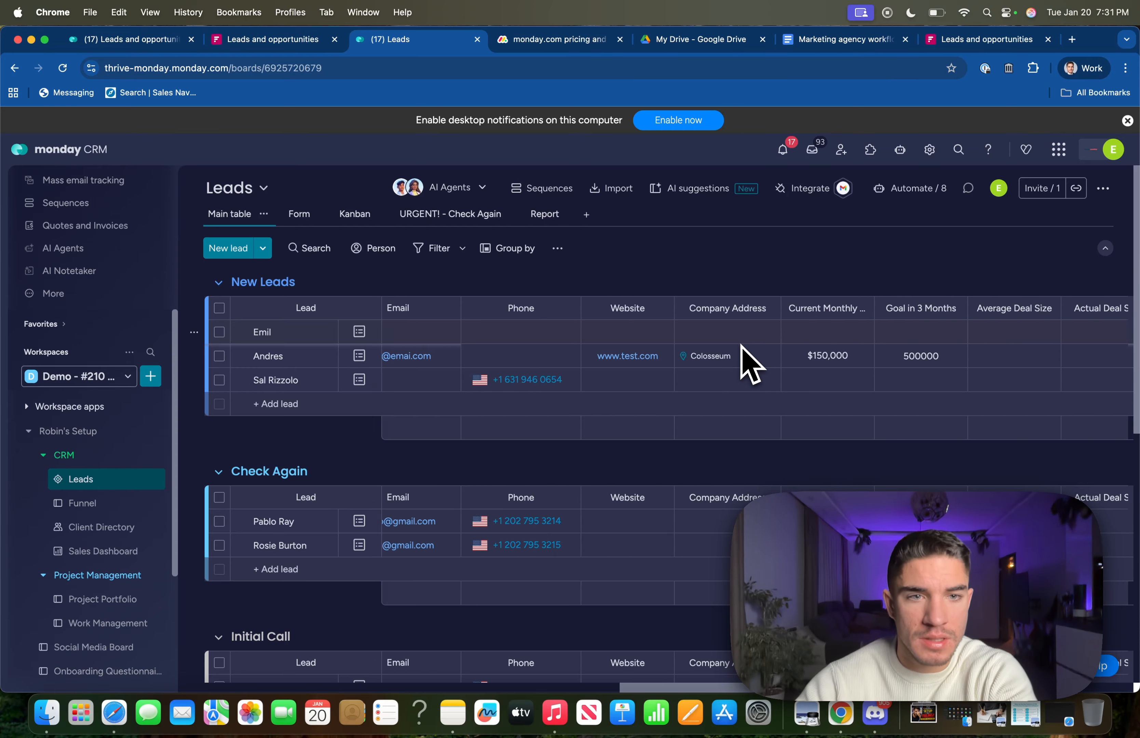
pyautogui.hscroll(5, 746, 360)
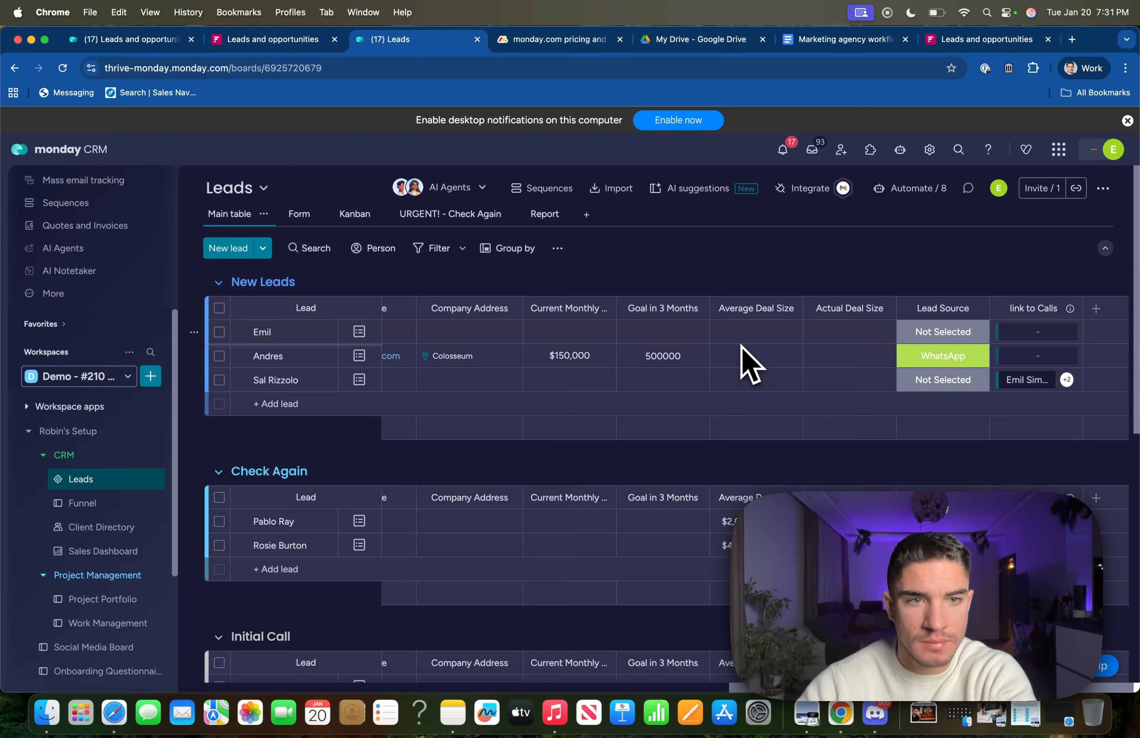
pyautogui.scroll(-4, 746, 361)
pyautogui.scroll(-2, 745, 360)
pyautogui.scroll(5, 746, 361)
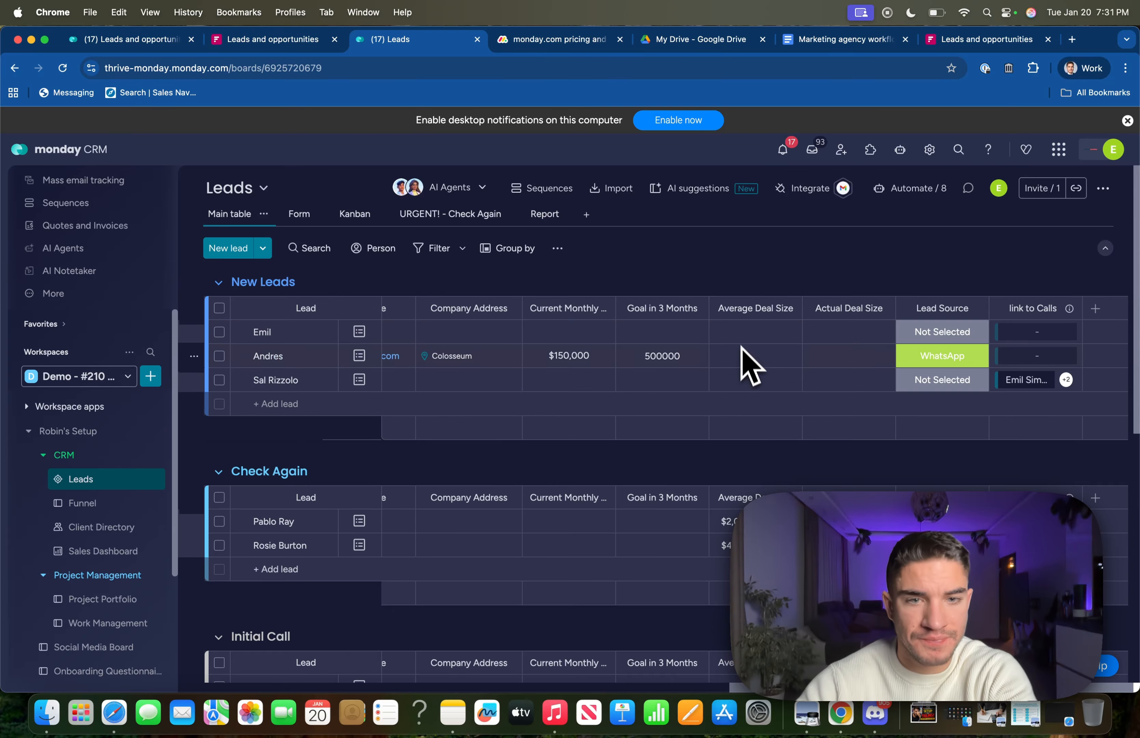
pyautogui.scroll(-5, 747, 383)
pyautogui.click(120, 554)
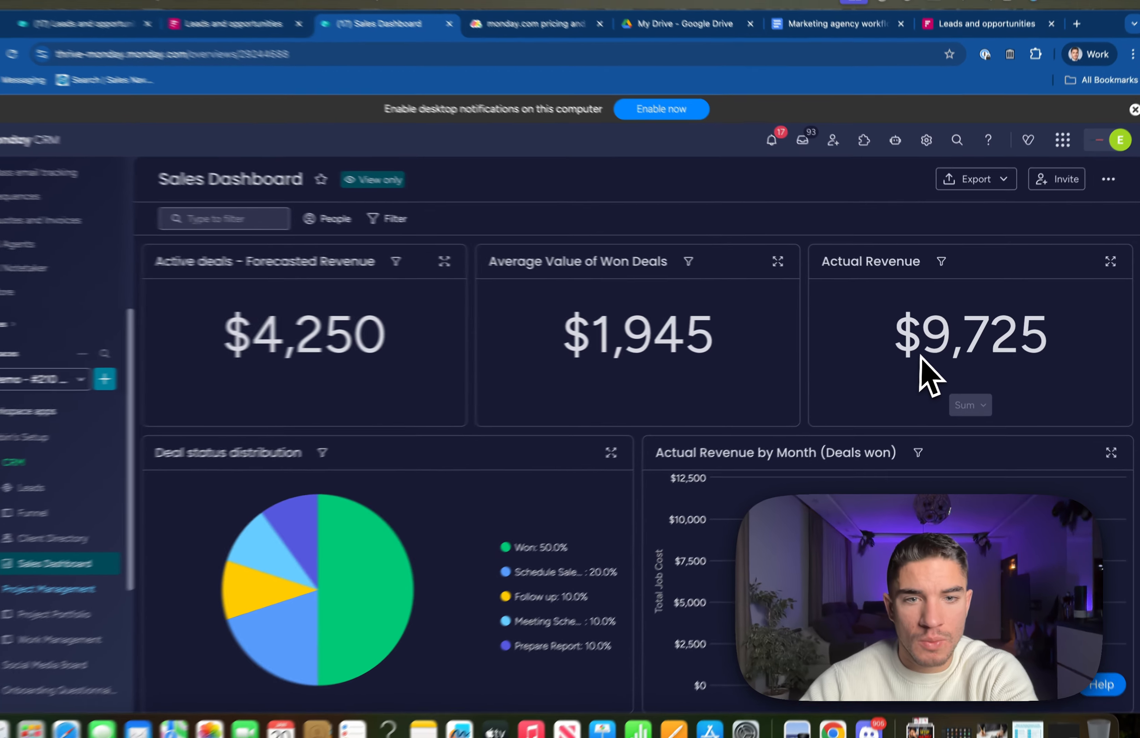
# Scroll through the Sales Dashboard's revenue widgets.
pyautogui.scroll(-4, 865, 383)
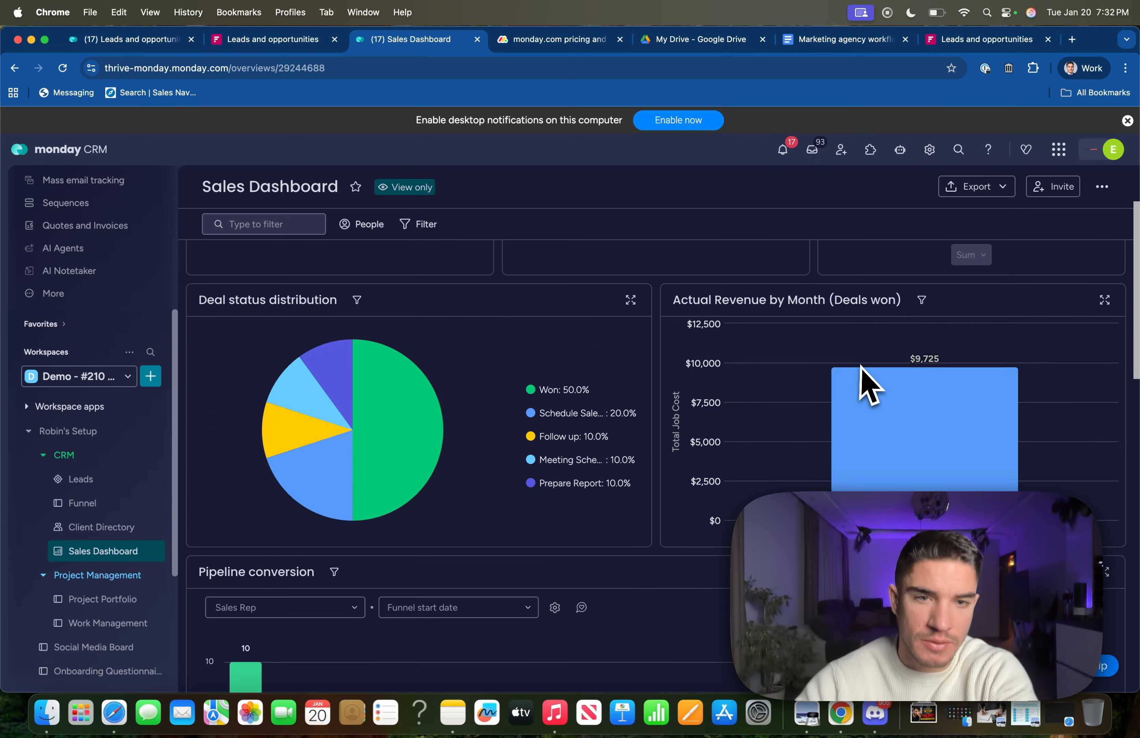
pyautogui.scroll(4, 865, 384)
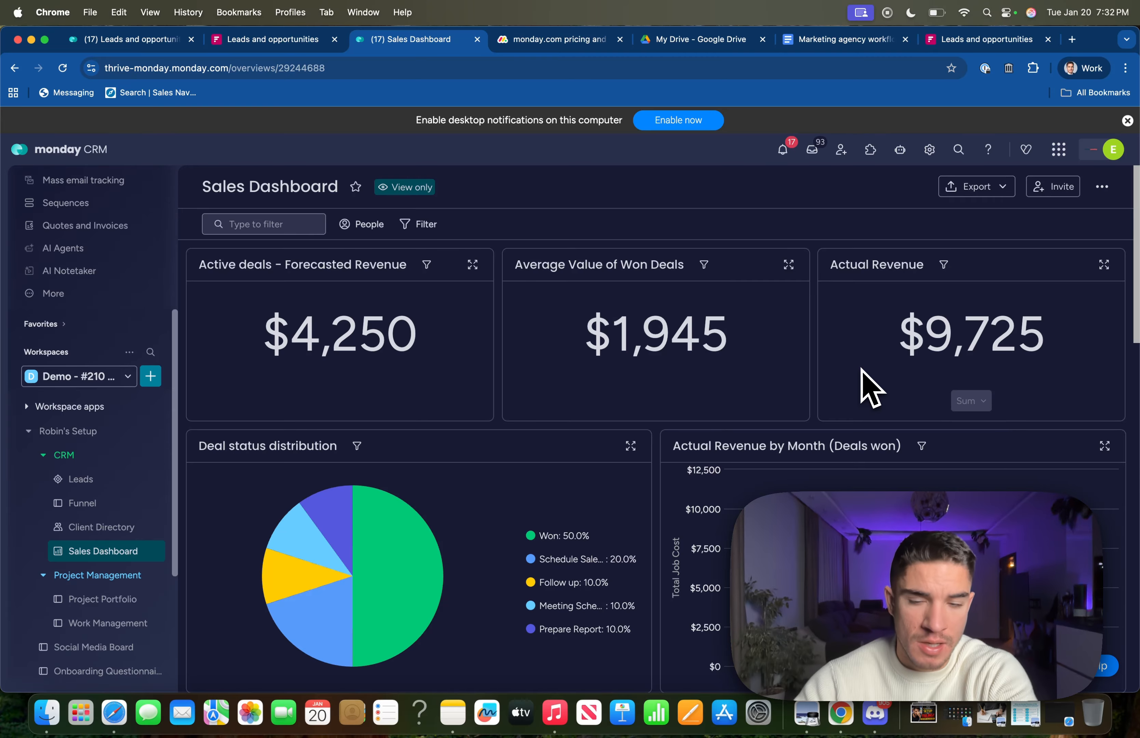
pyautogui.scroll(-4, 642, 376)
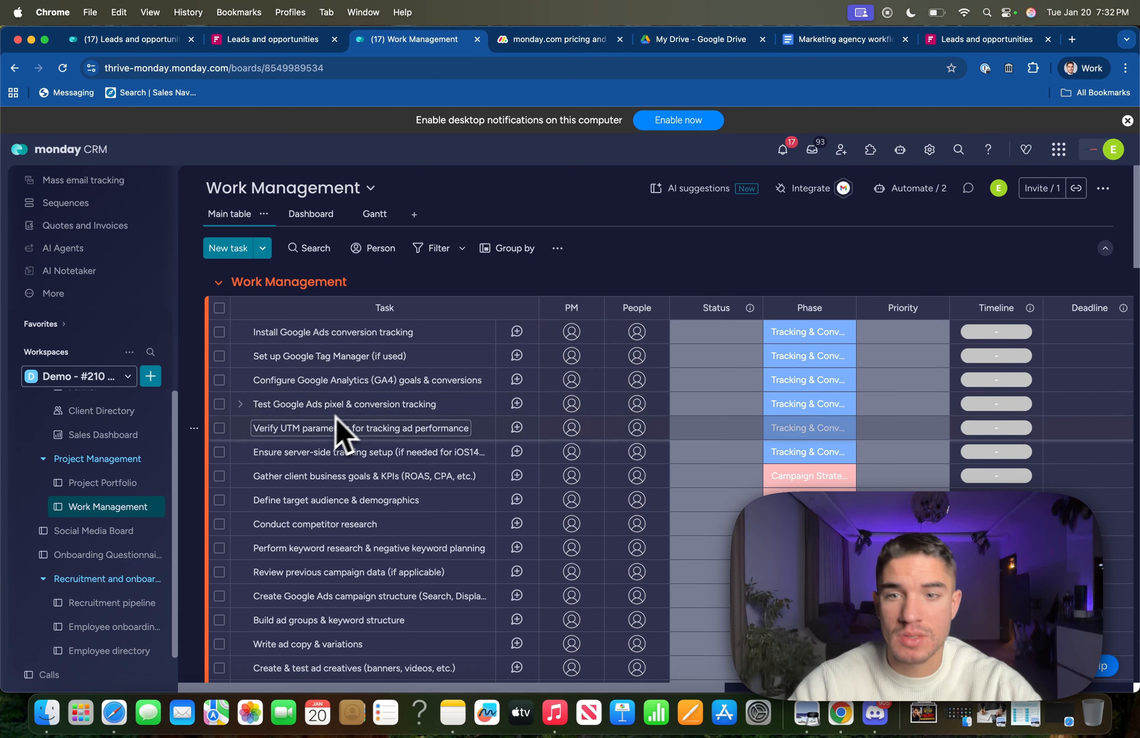
# Post an update on 'Install Google Ads conversion tracking' mentioning a teammate and saying 'I need help!'.
pyautogui.scroll(-5, 354, 455)
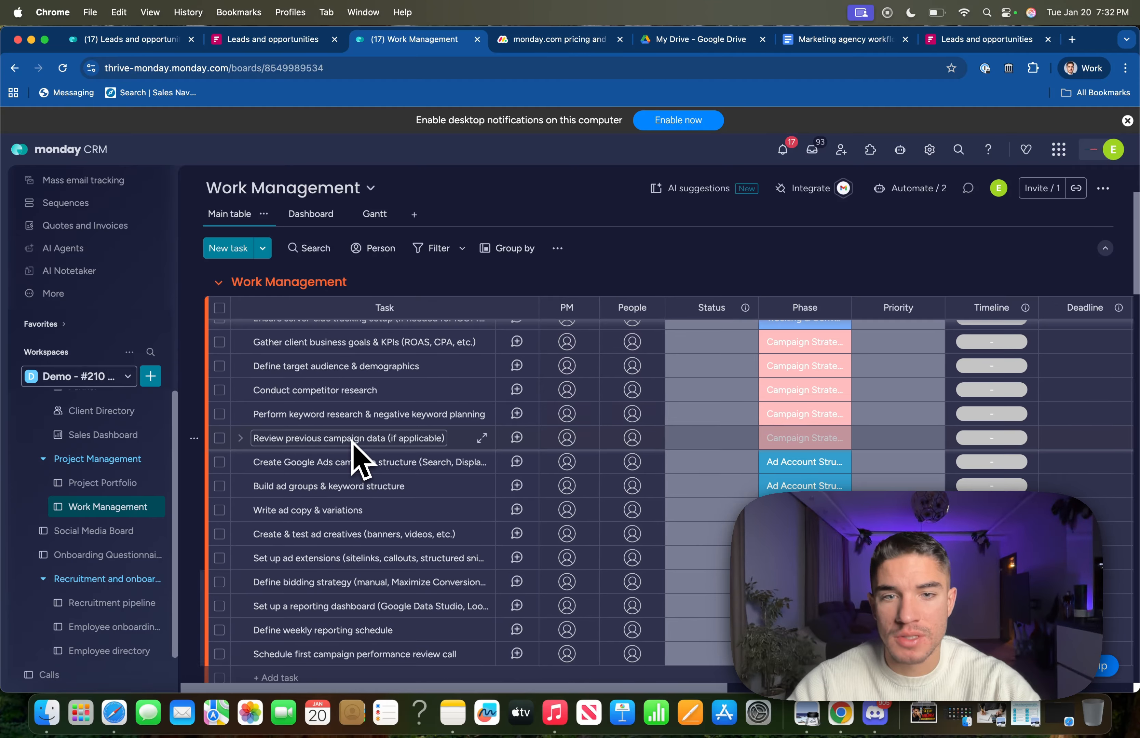
pyautogui.scroll(5, 354, 445)
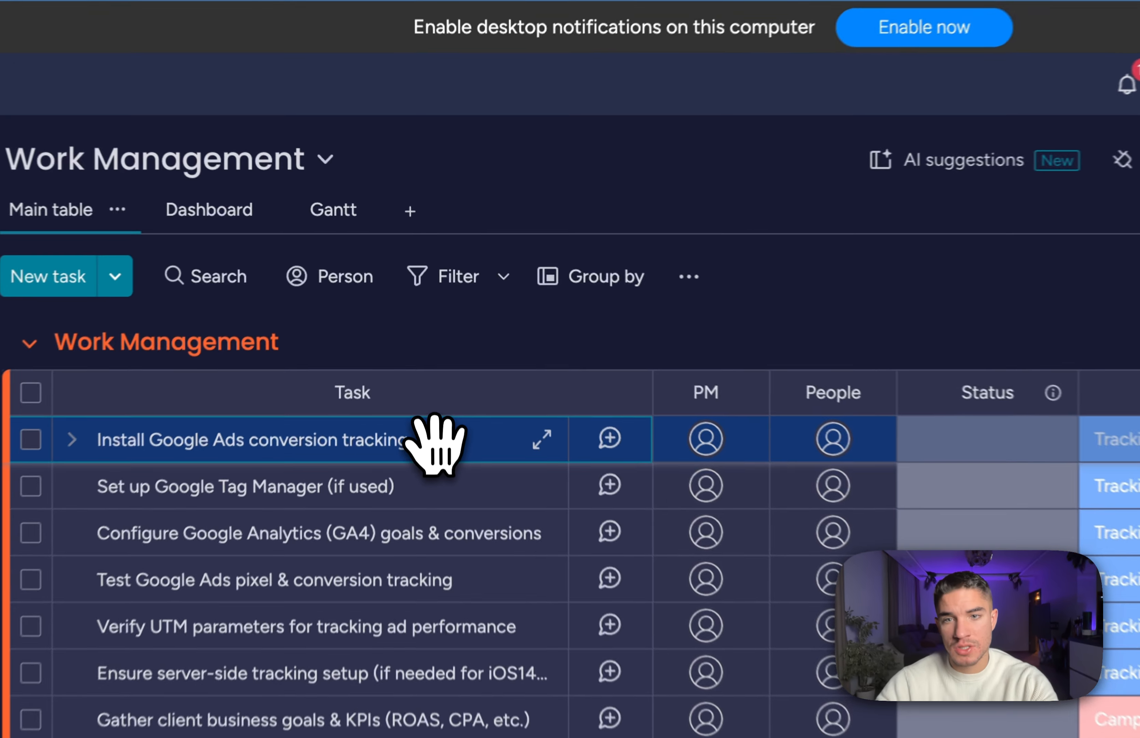
pyautogui.click(426, 332)
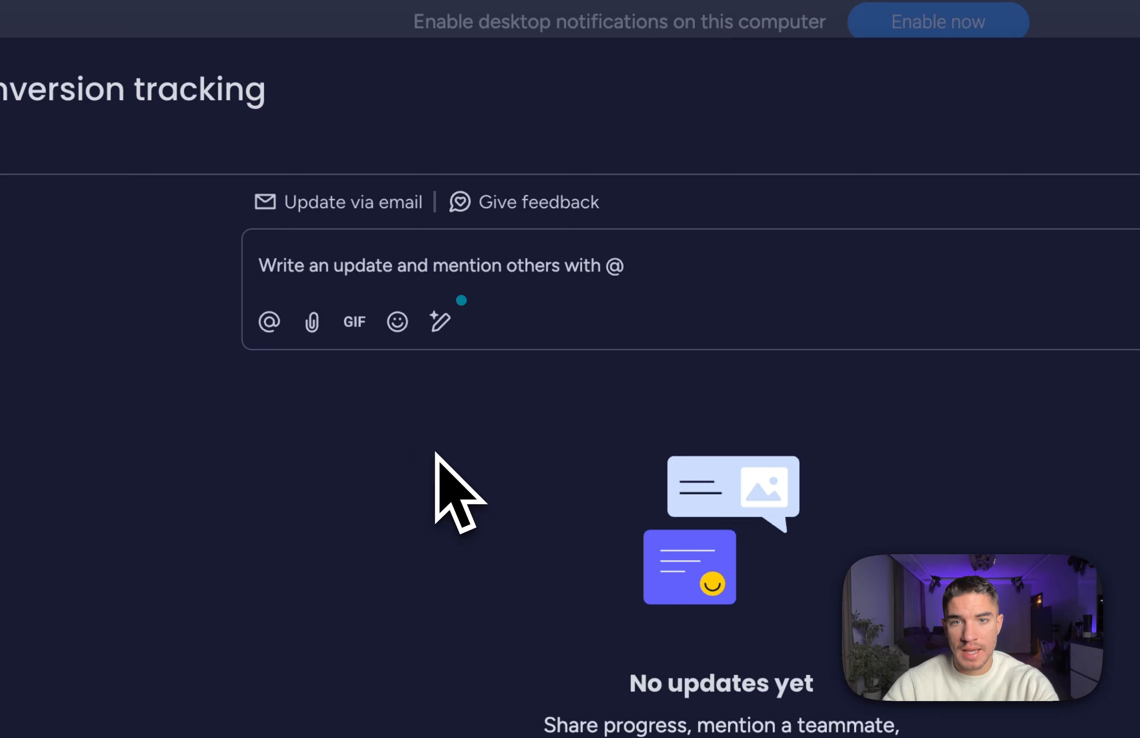
pyautogui.click(377, 261)
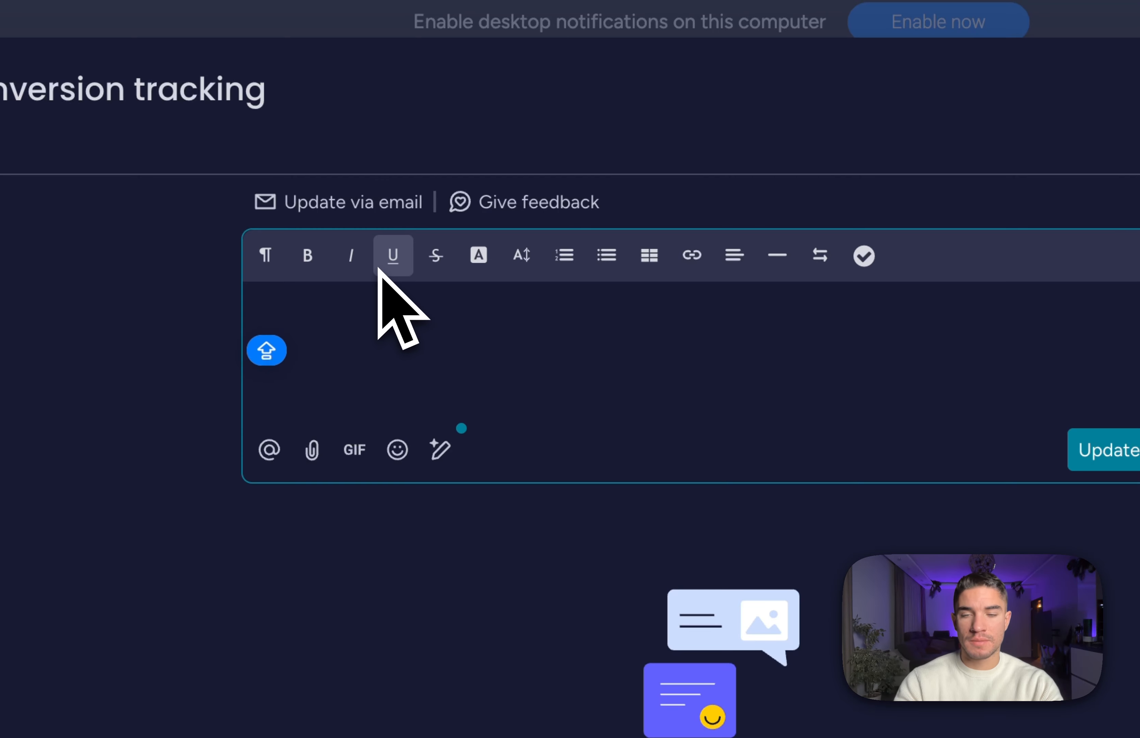
pyautogui.write('Hey @peter')
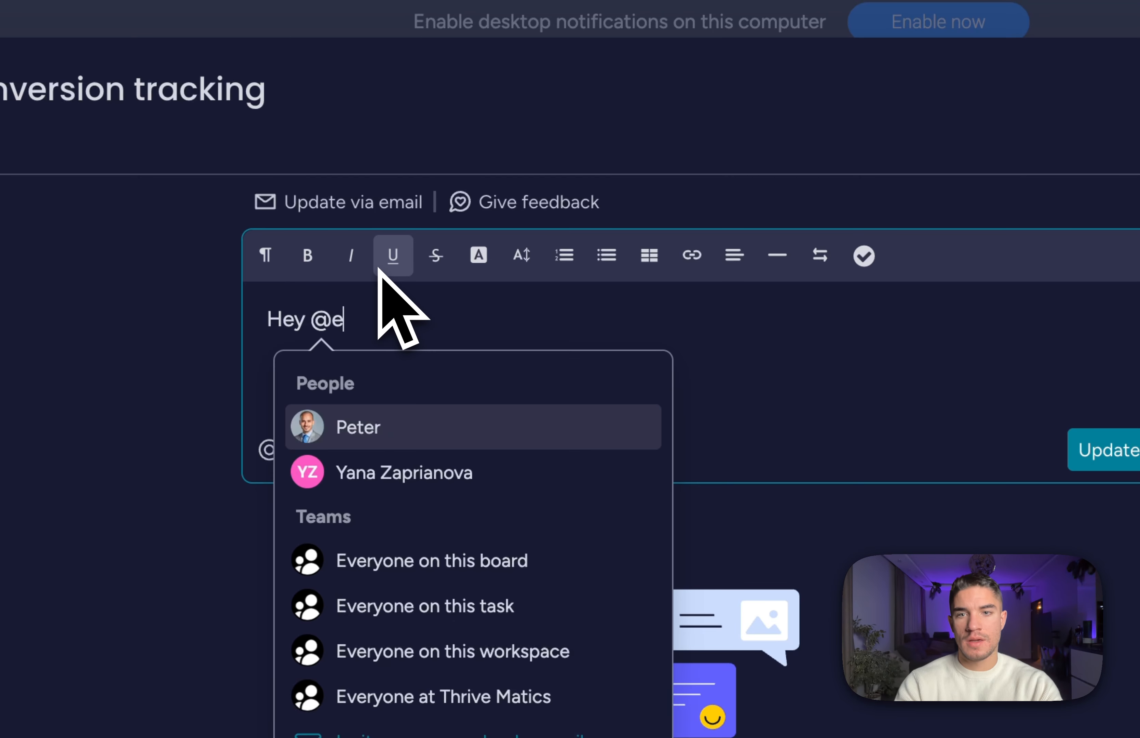
pyautogui.click(383, 424)
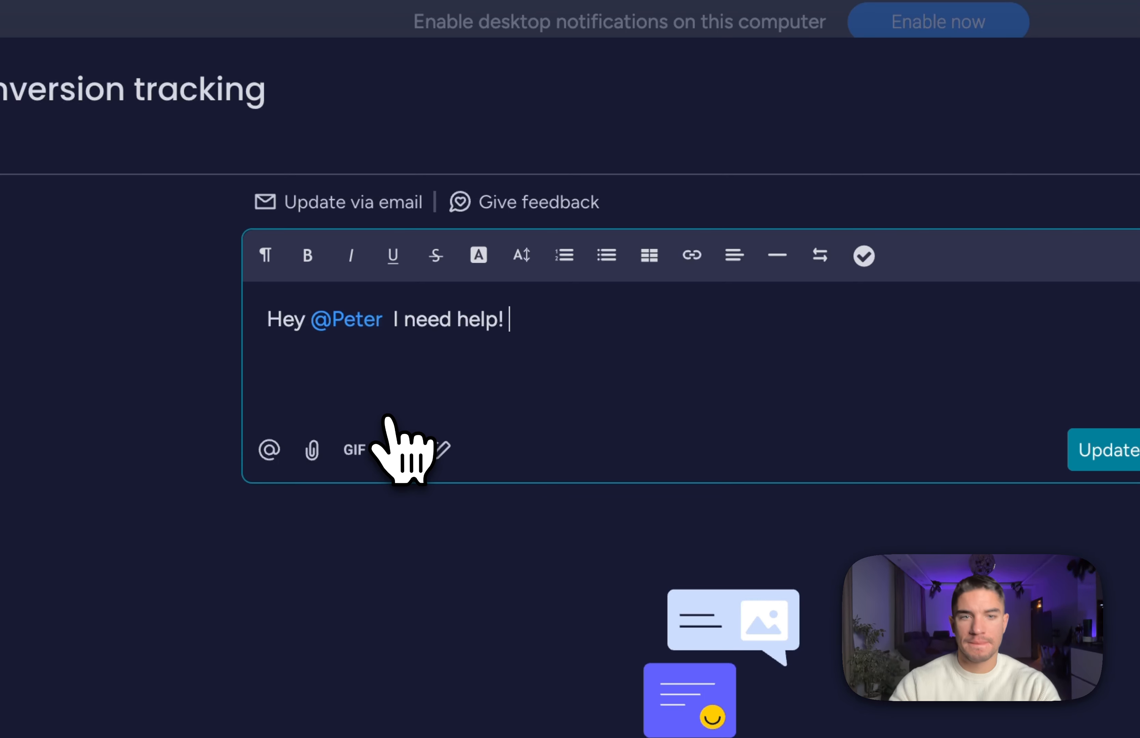
pyautogui.click(1105, 449)
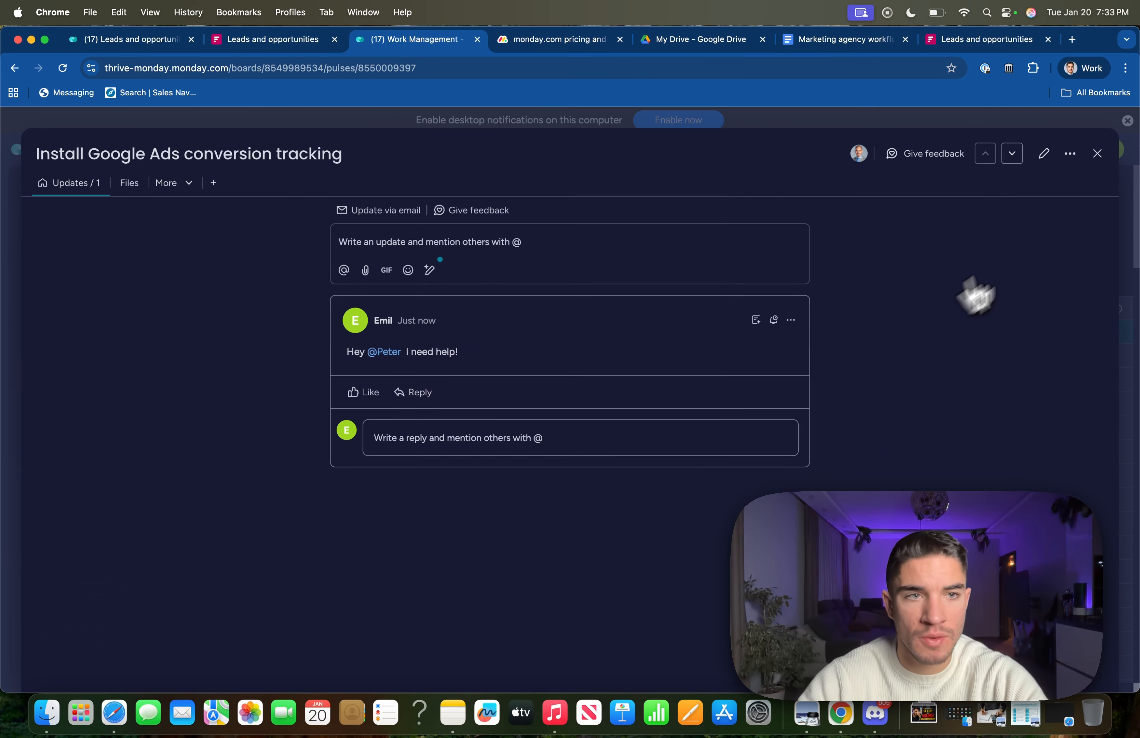
# Check the posted update, then set the task's Priority to Critical, leaving Phase as Tracking & Conversion.
pyautogui.click(1097, 154)
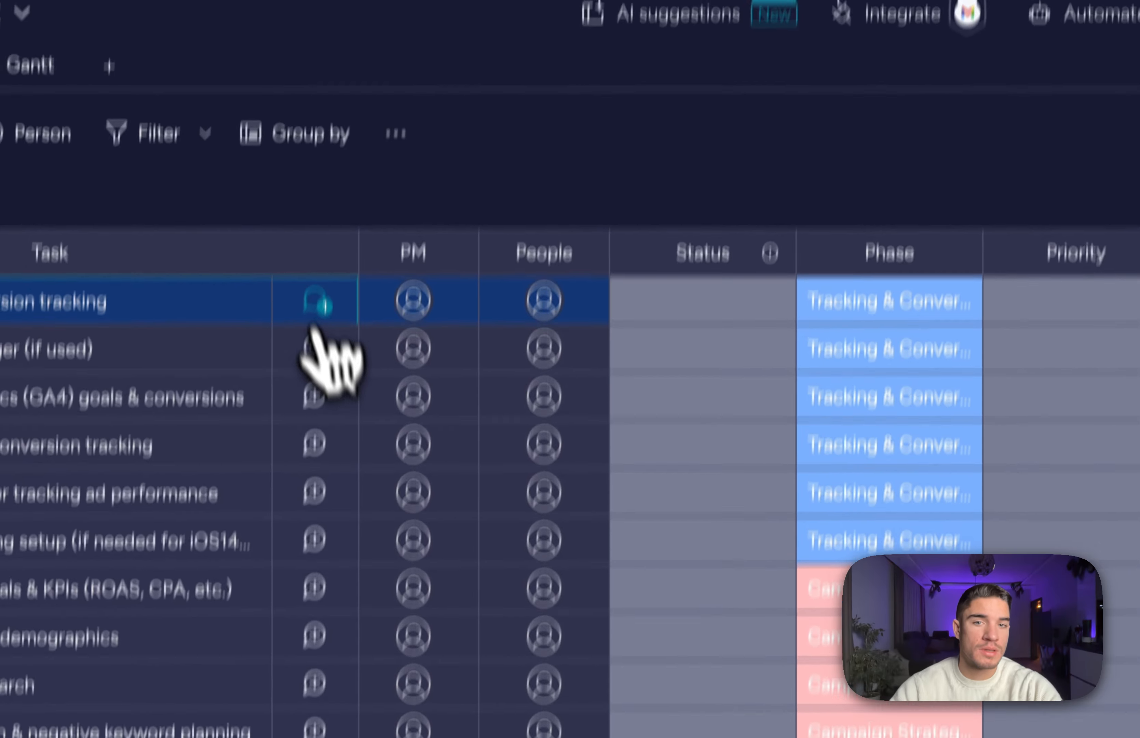
pyautogui.click(317, 302)
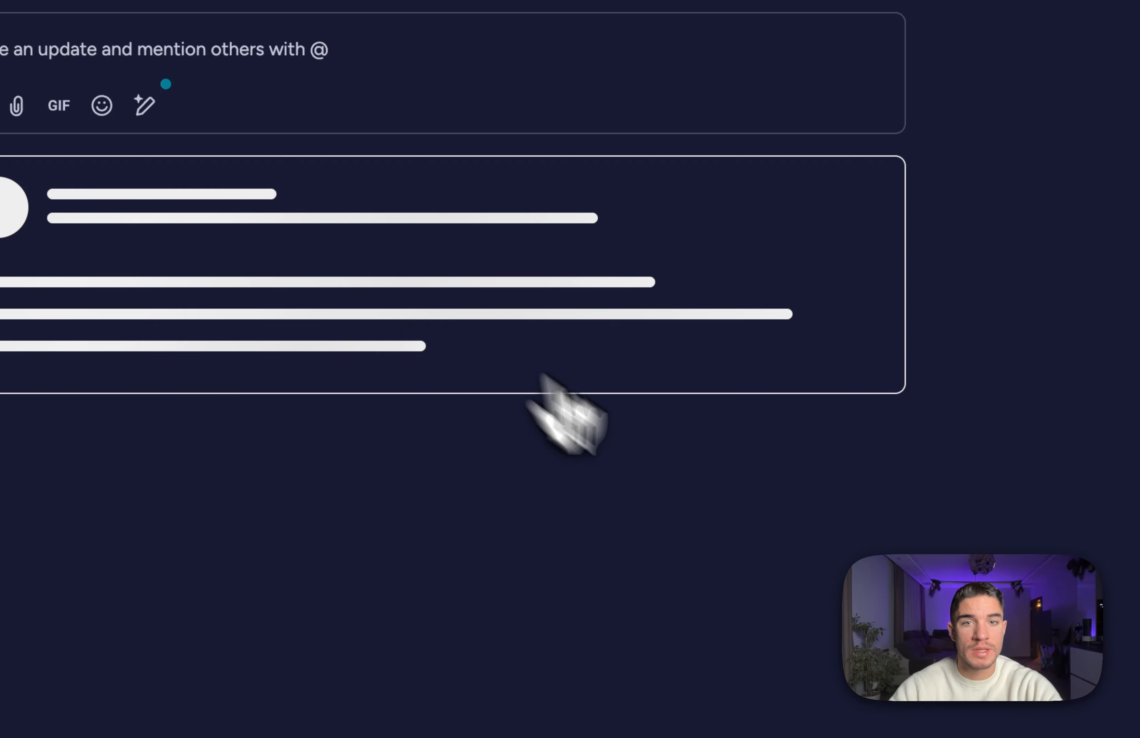
pyautogui.click(1053, 176)
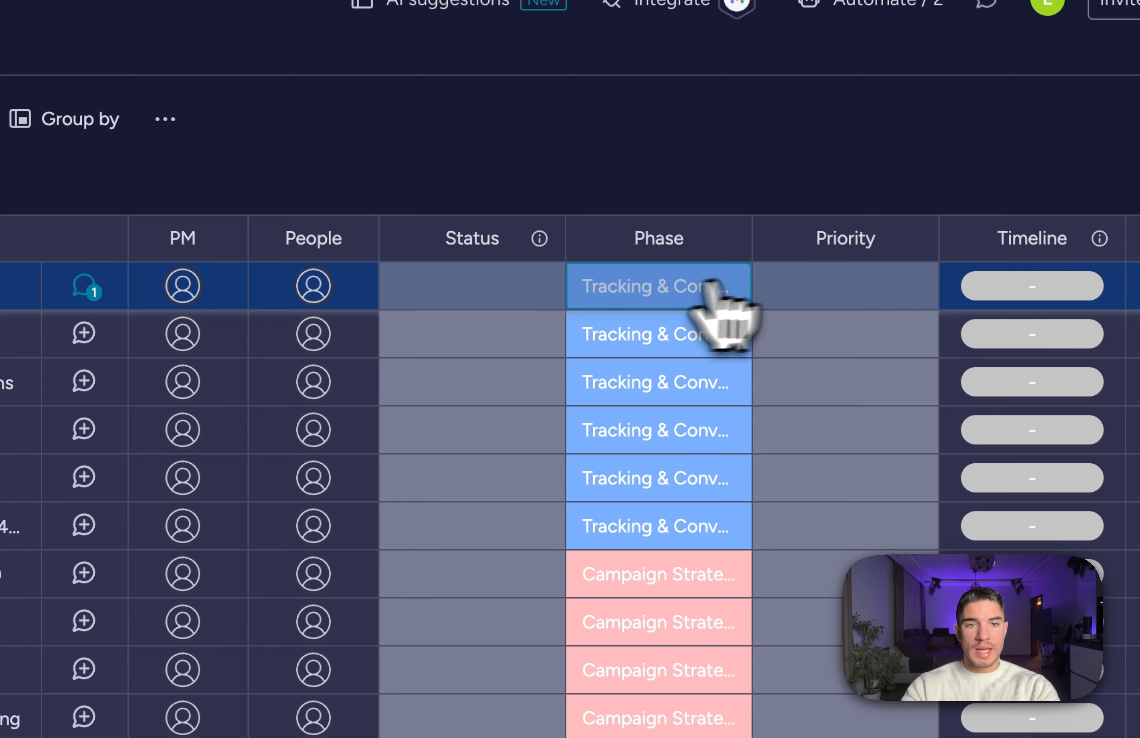
pyautogui.click(851, 292)
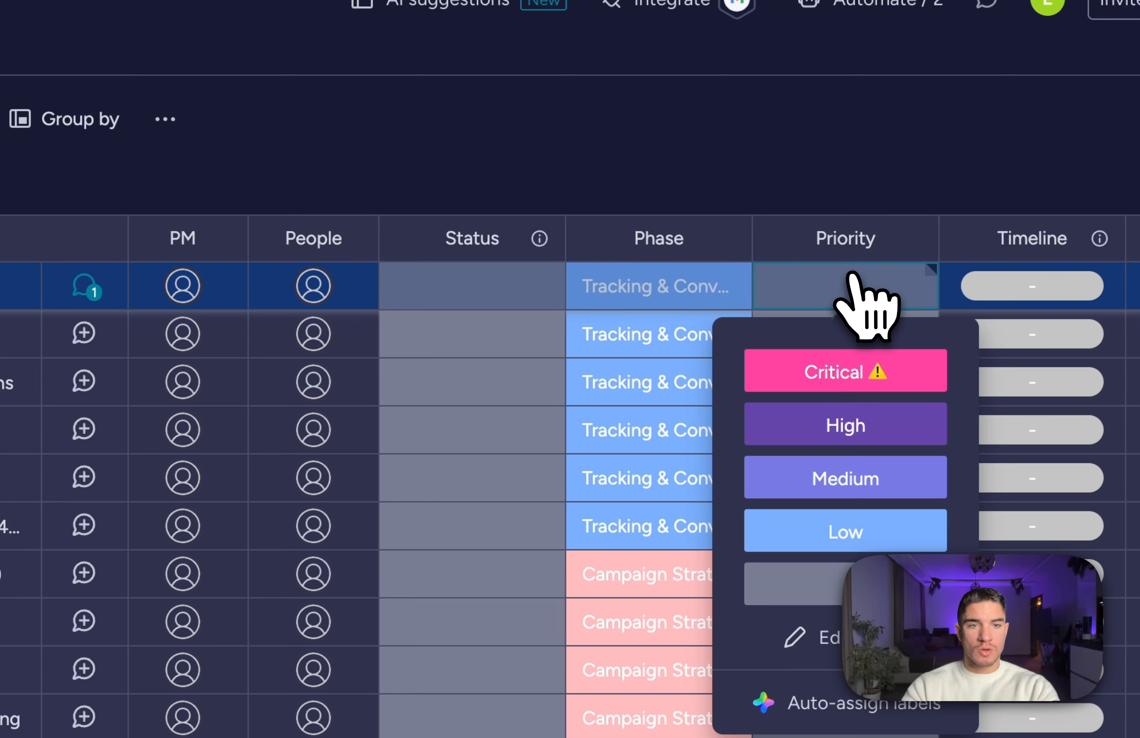
pyautogui.click(786, 376)
pyautogui.click(666, 288)
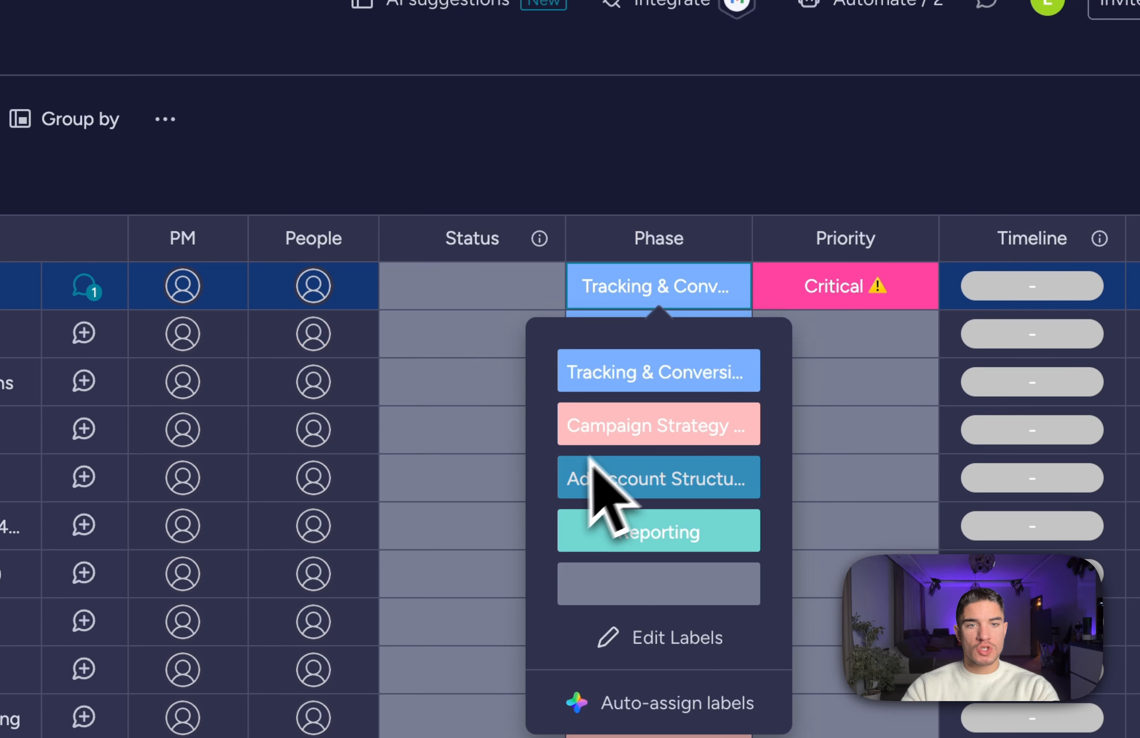
pyautogui.click(529, 170)
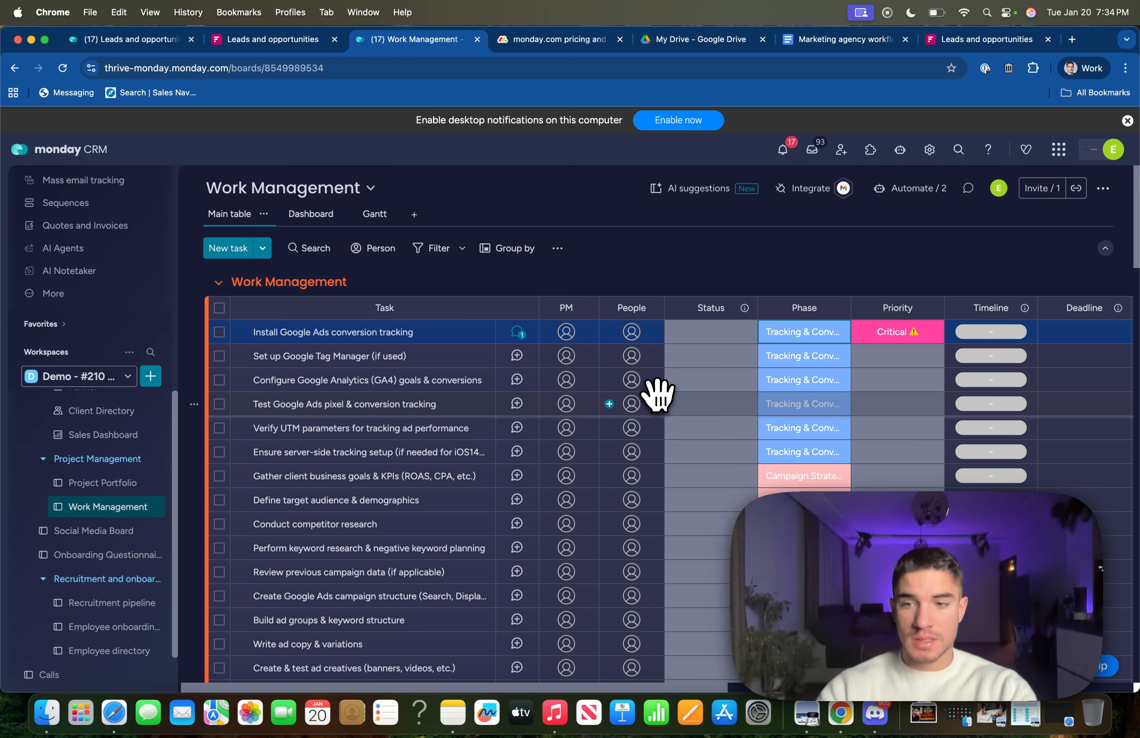
pyautogui.scroll(-5, 656, 394)
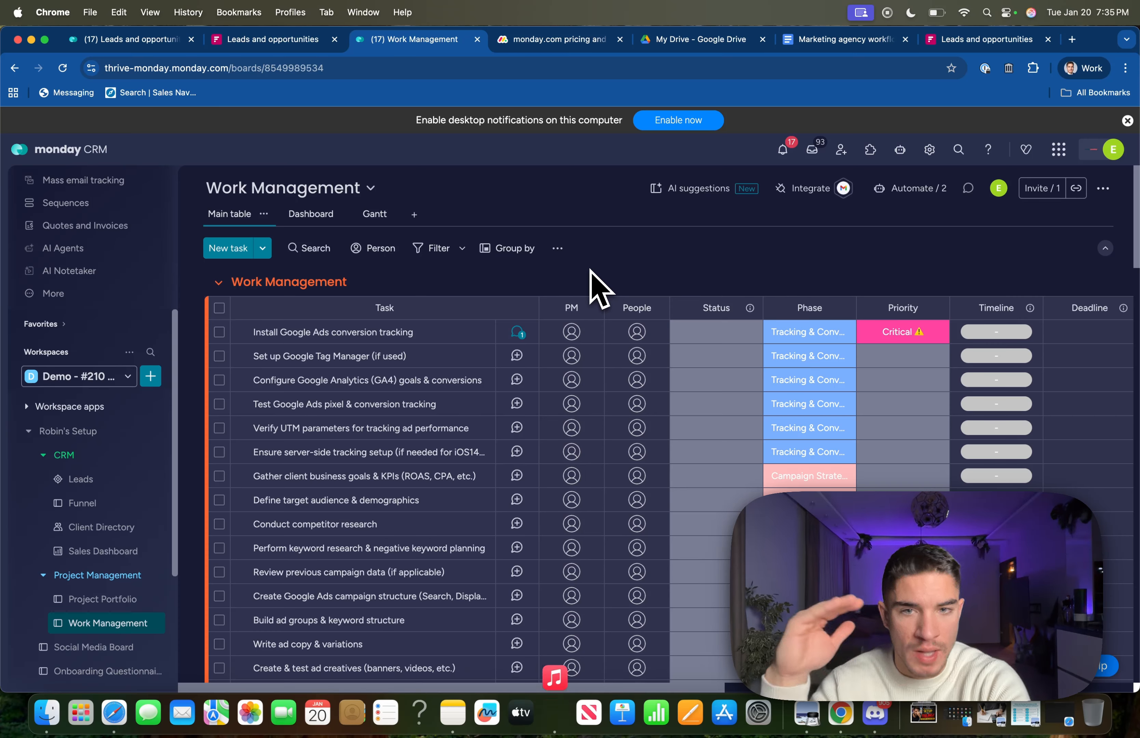
pyautogui.scroll(-1, 89, 483)
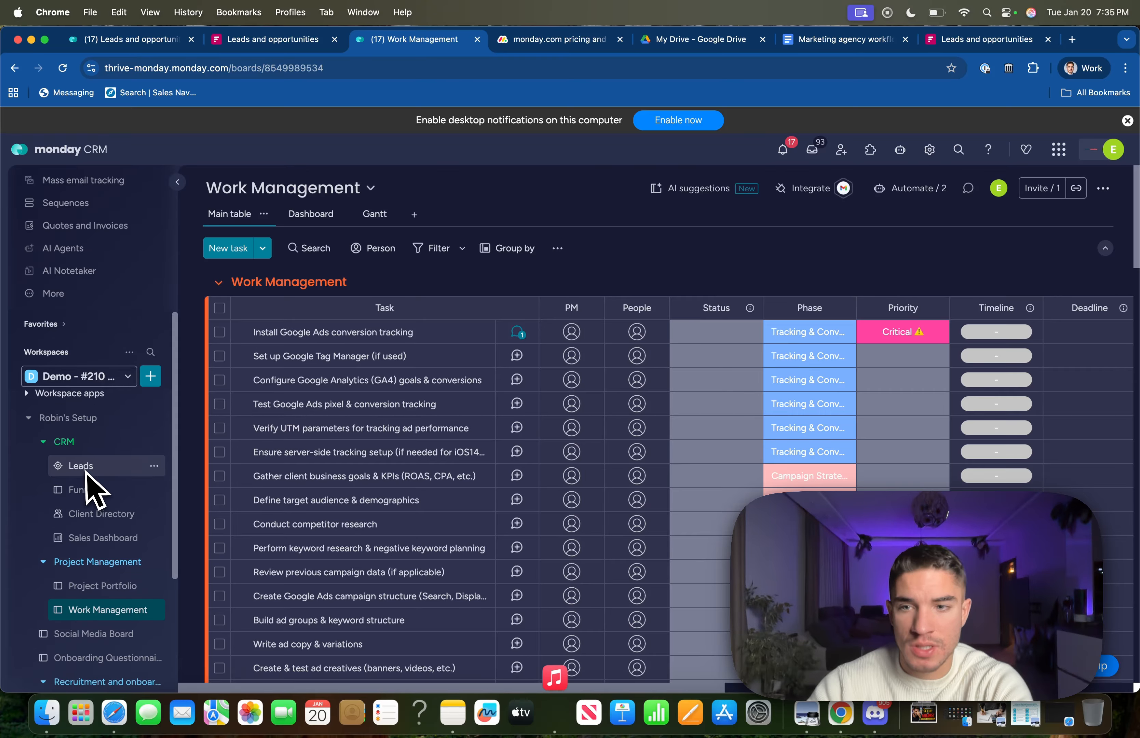
pyautogui.scroll(-3, 89, 474)
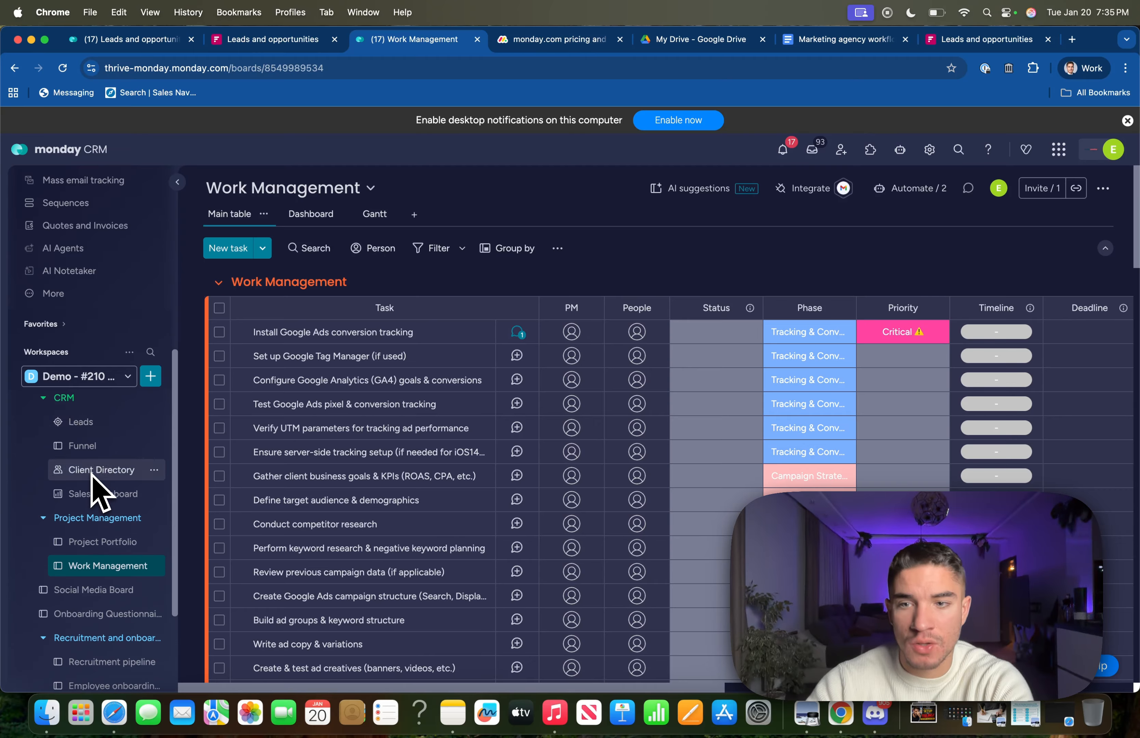
pyautogui.scroll(-5, 97, 472)
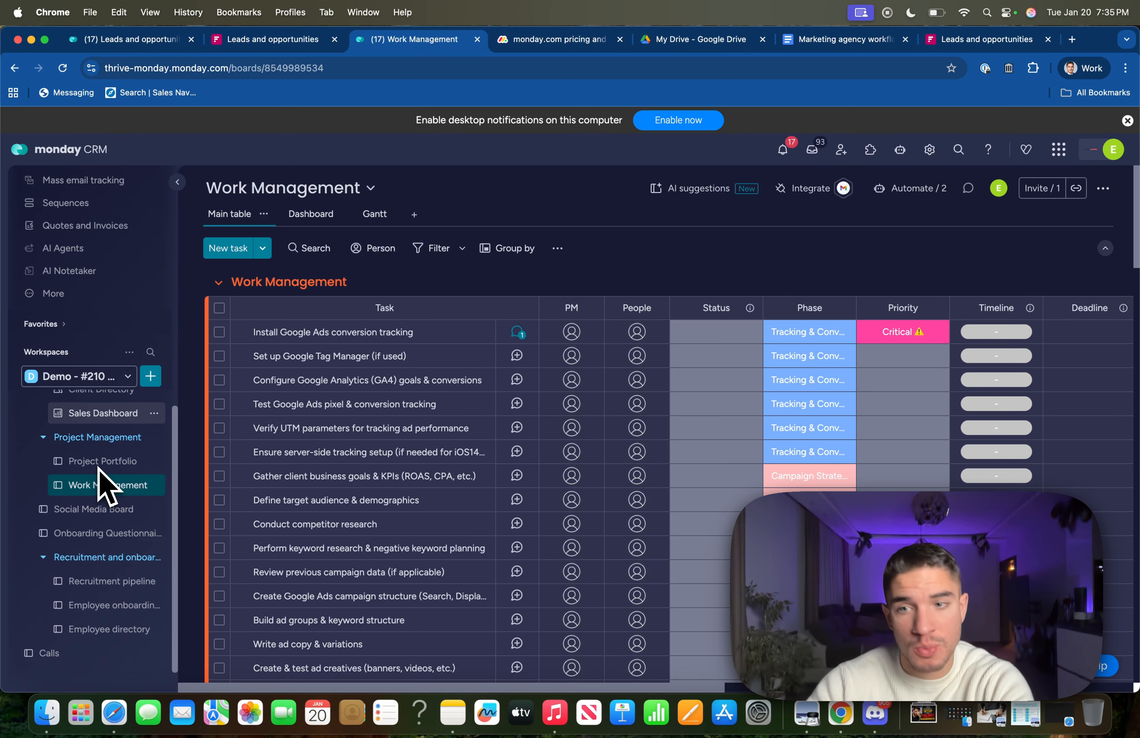
pyautogui.scroll(-1, 80, 484)
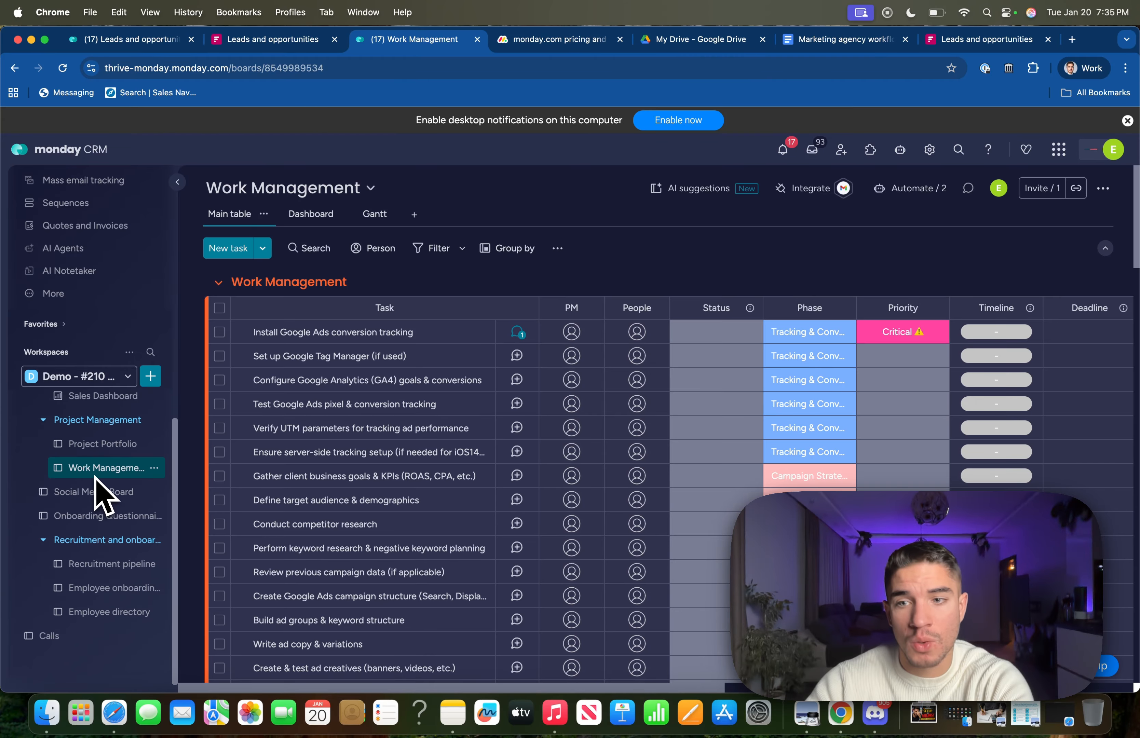
pyautogui.scroll(-1, 82, 496)
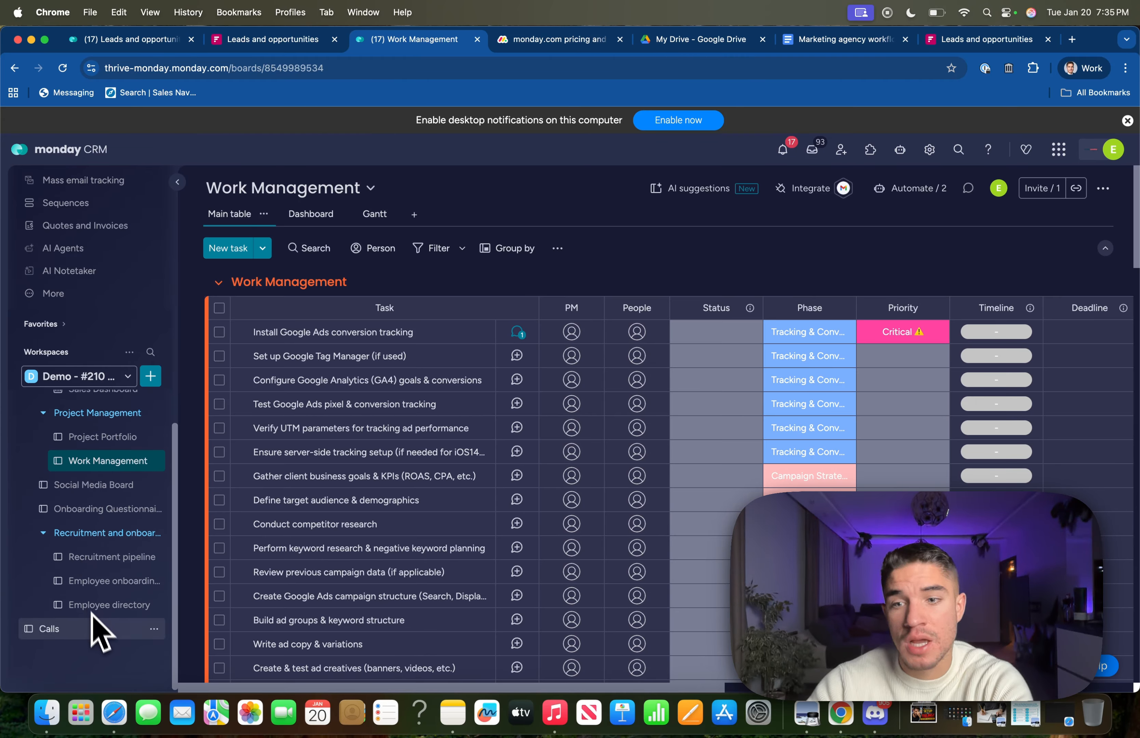
pyautogui.scroll(10, 89, 598)
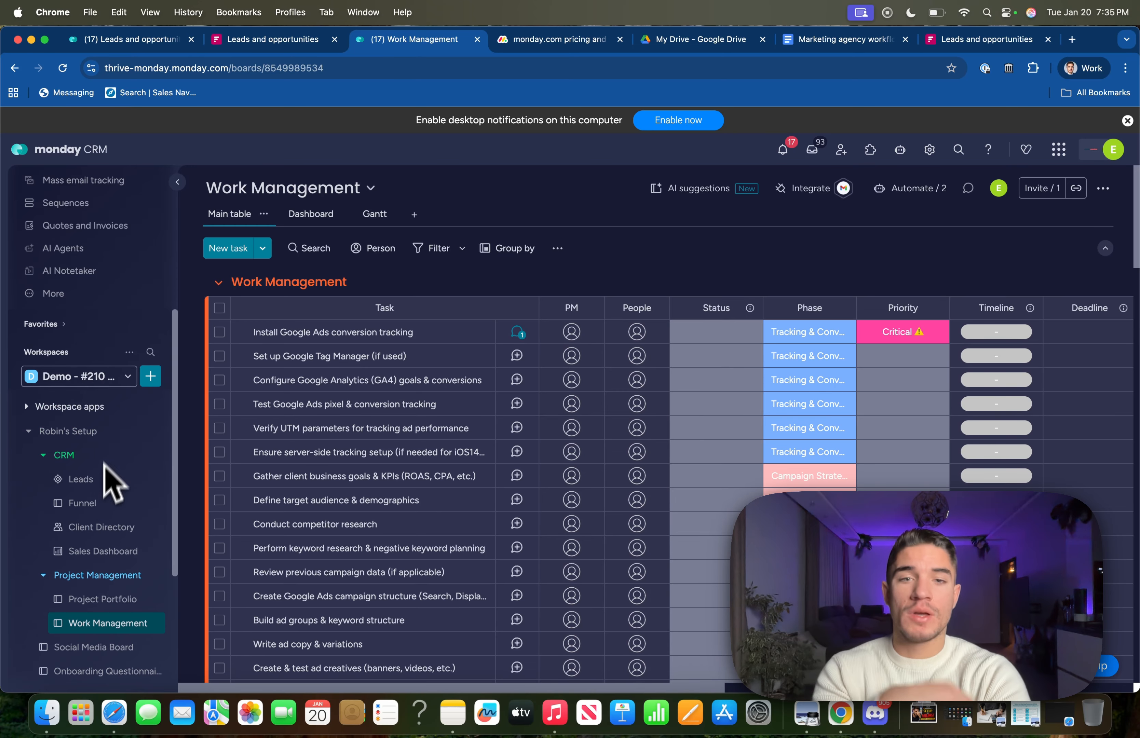